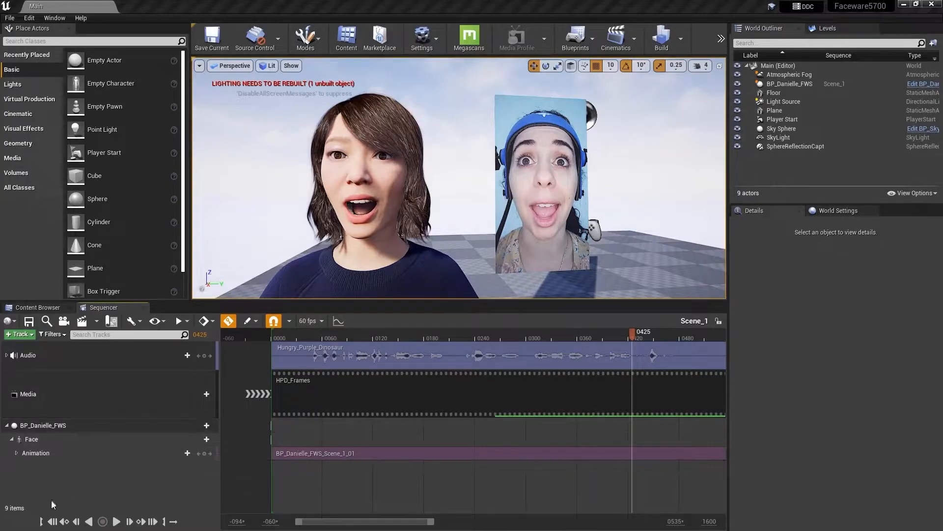
Play the Scene_1 sequence from its first frame, then replay from frame 140 to review the facial performance.
click(52, 522)
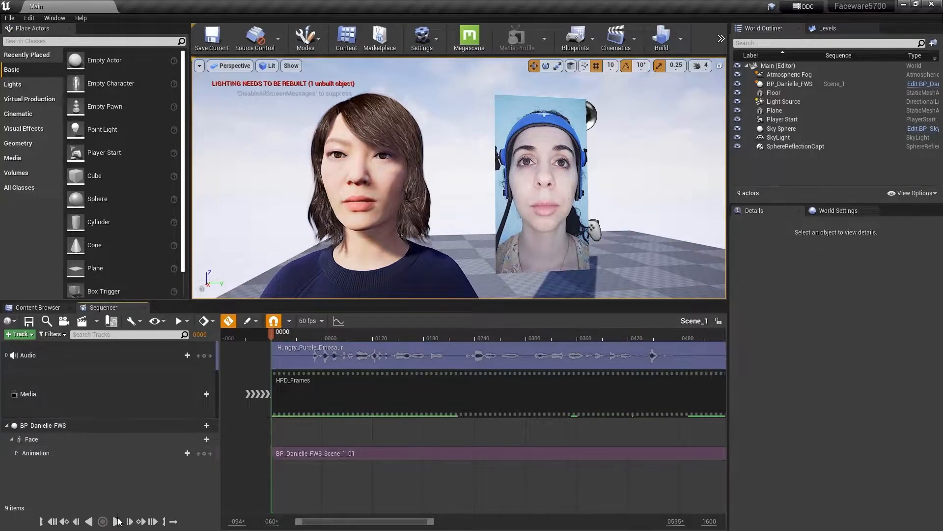
click(116, 522)
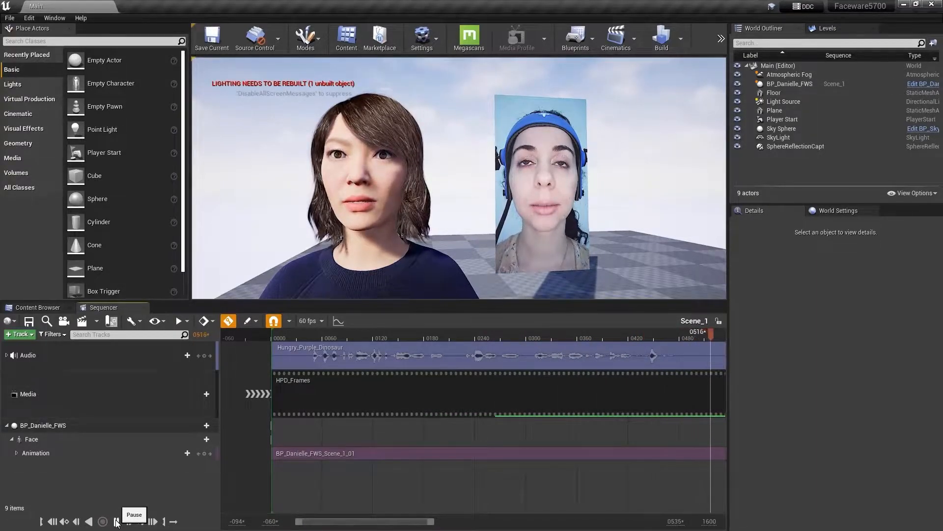
click(117, 522)
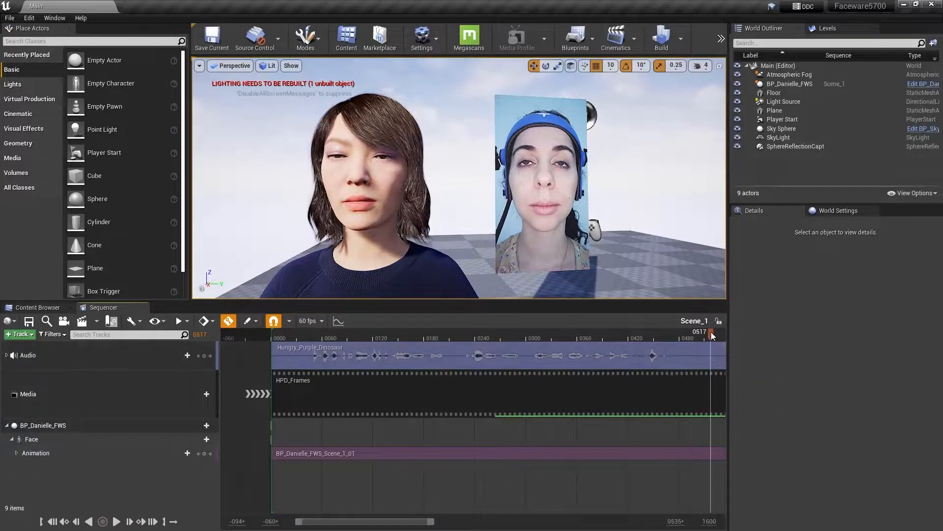
drag(711, 335, 702, 335)
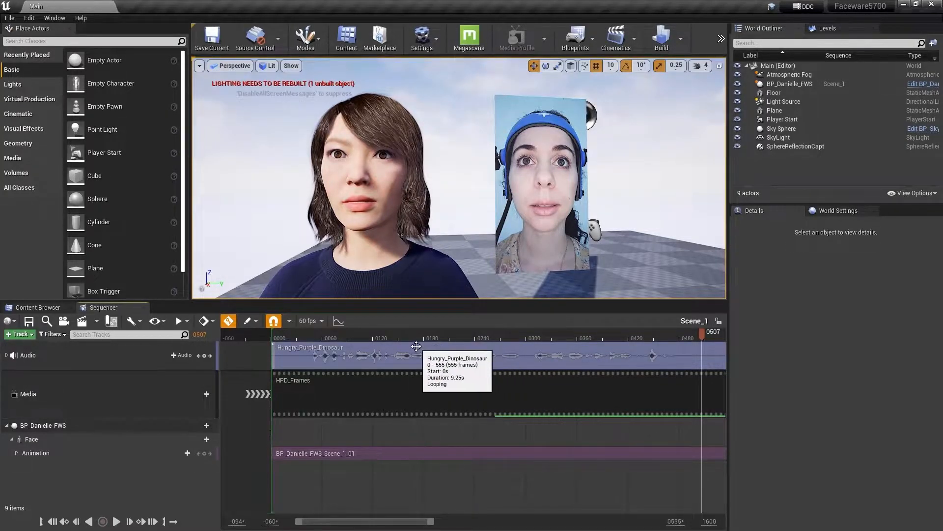
click(391, 339)
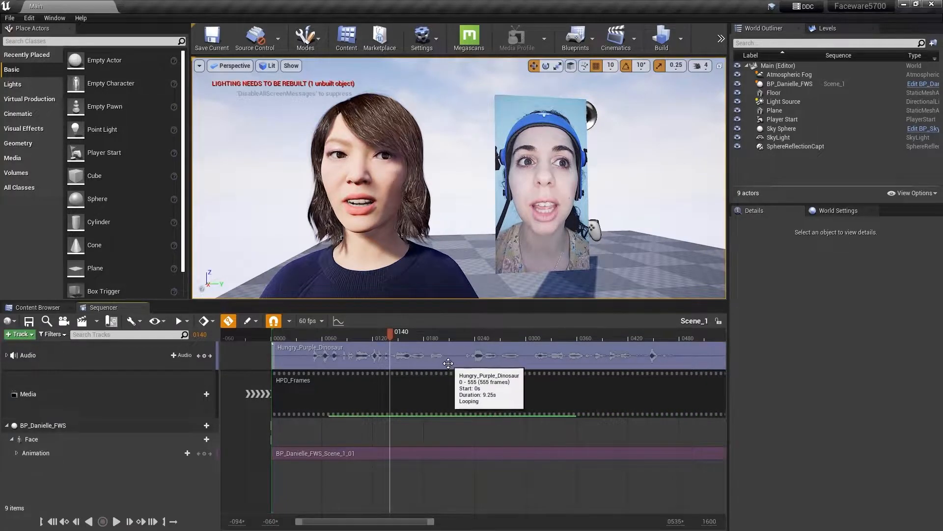
click(117, 522)
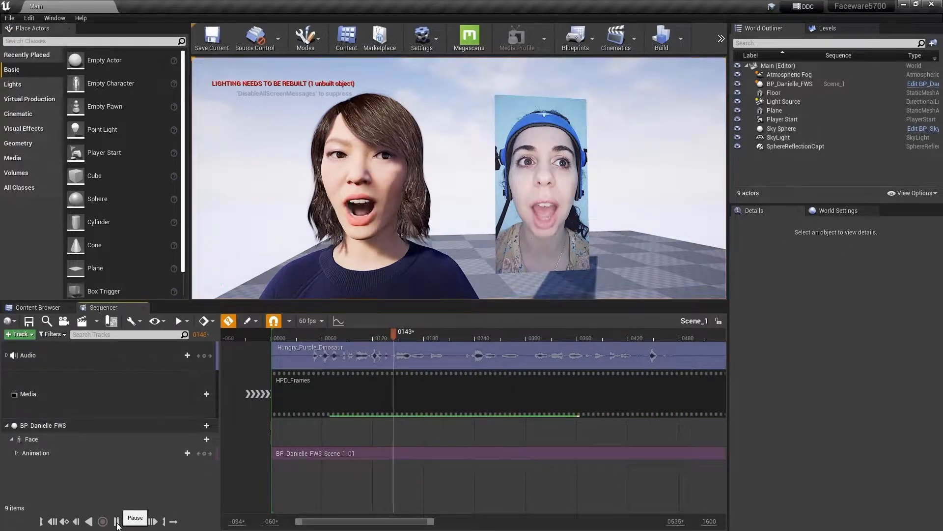
click(117, 522)
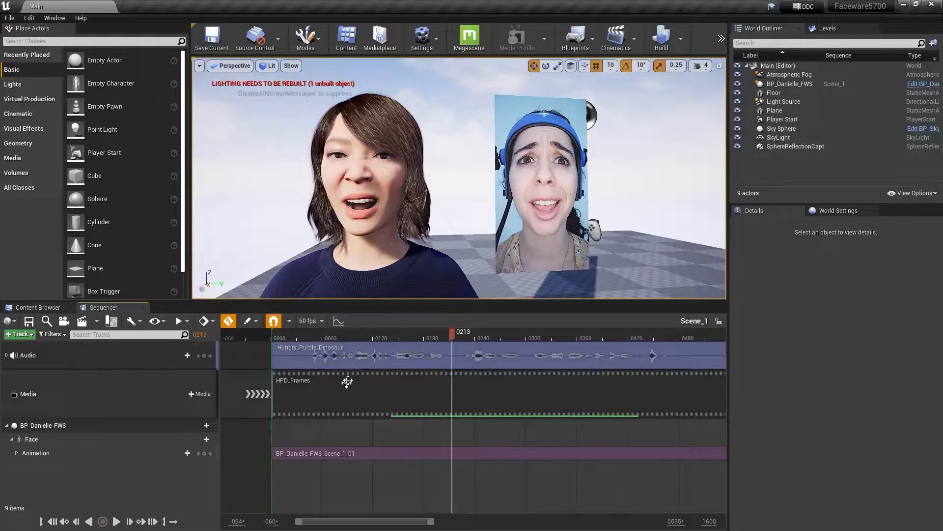
Add a mark at frame 138 of the sequence and label it Fox.
click(389, 339)
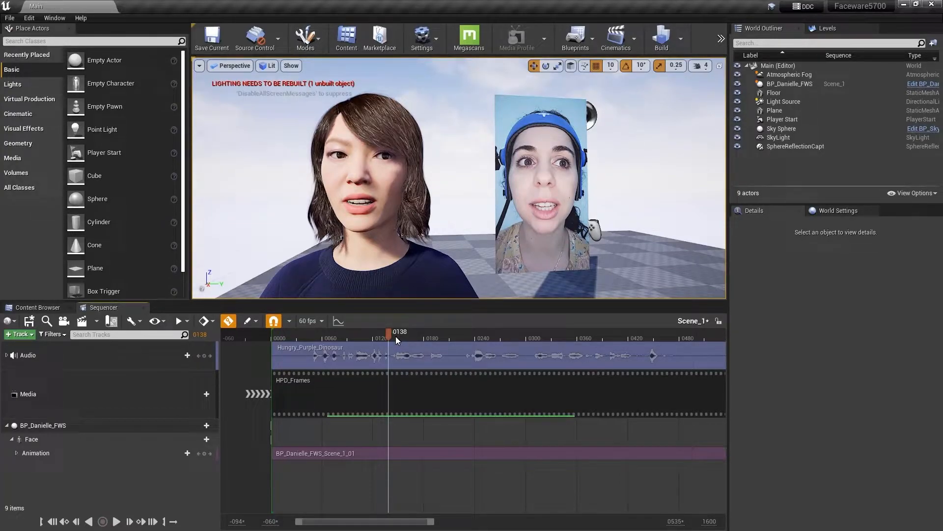
click(337, 338)
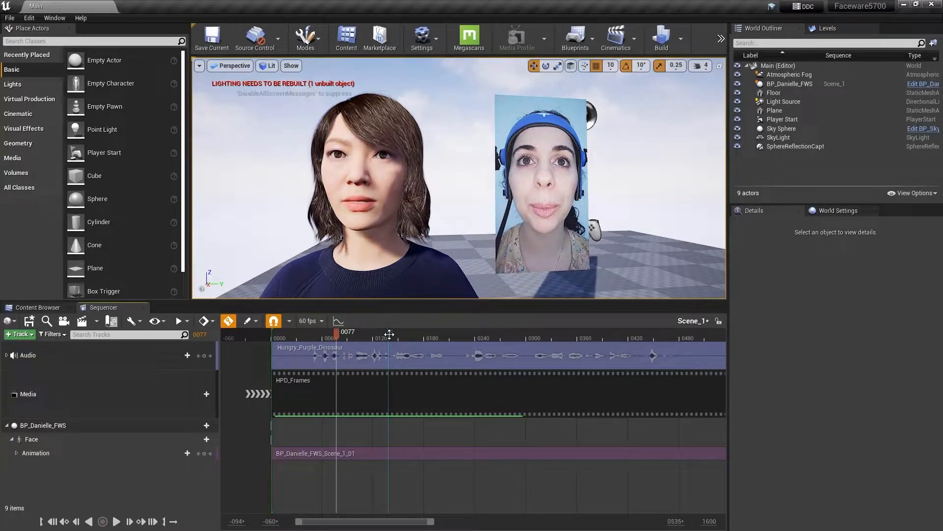
click(389, 335)
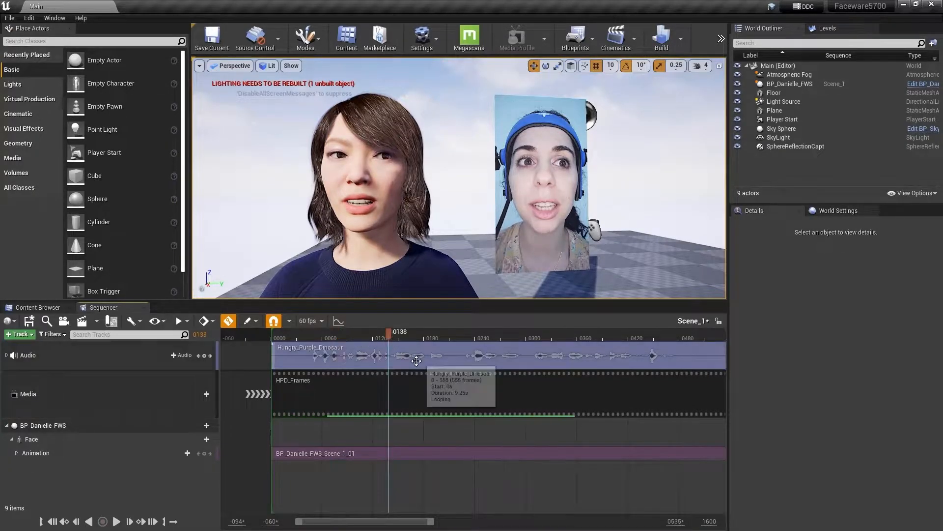
right_click(391, 339)
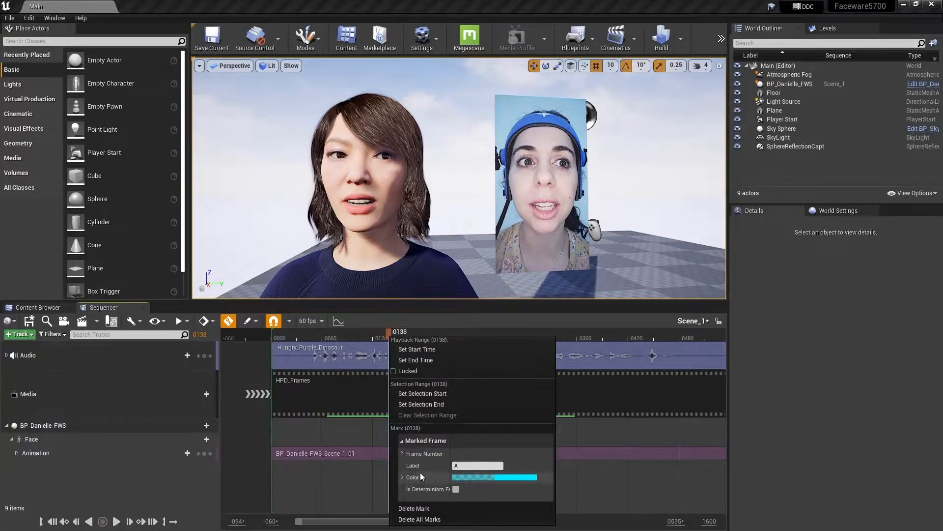
click(465, 466)
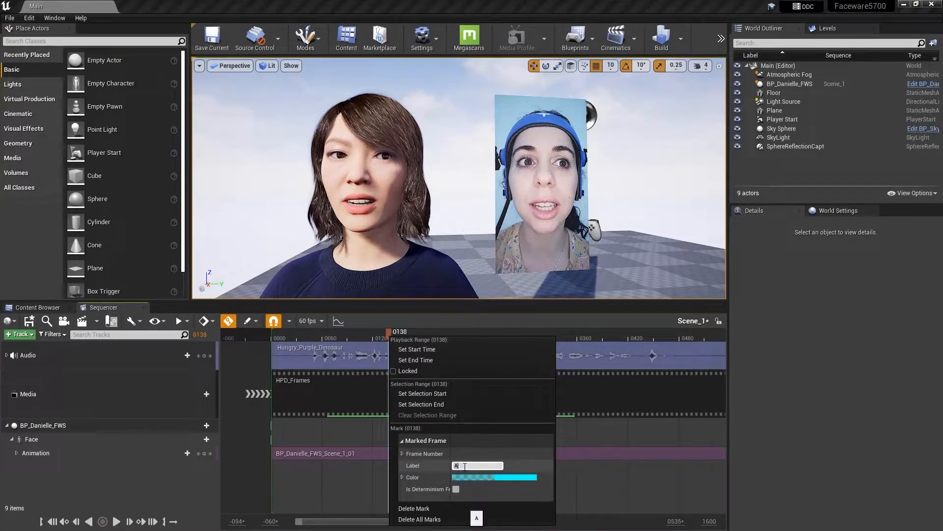
key(Return)
click(616, 482)
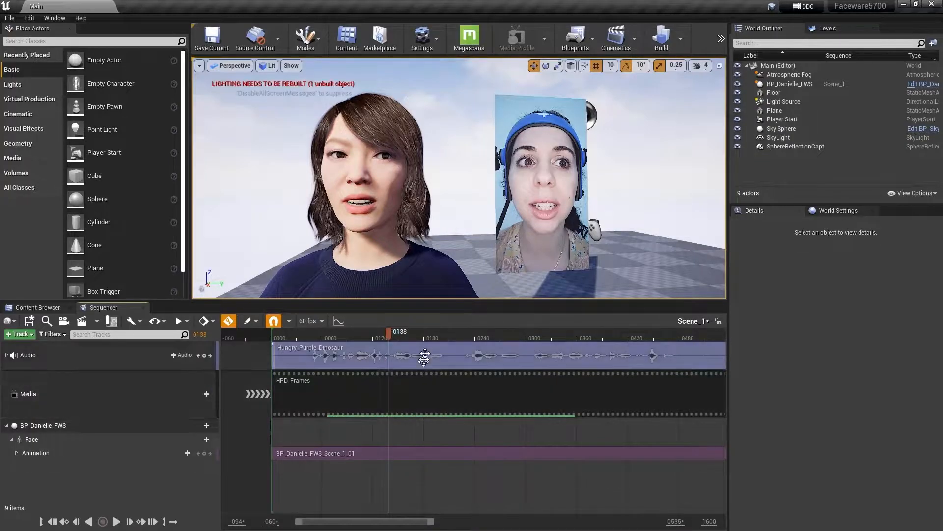
Add a mark at frame 224 of the sequence and label it Crab.
click(462, 335)
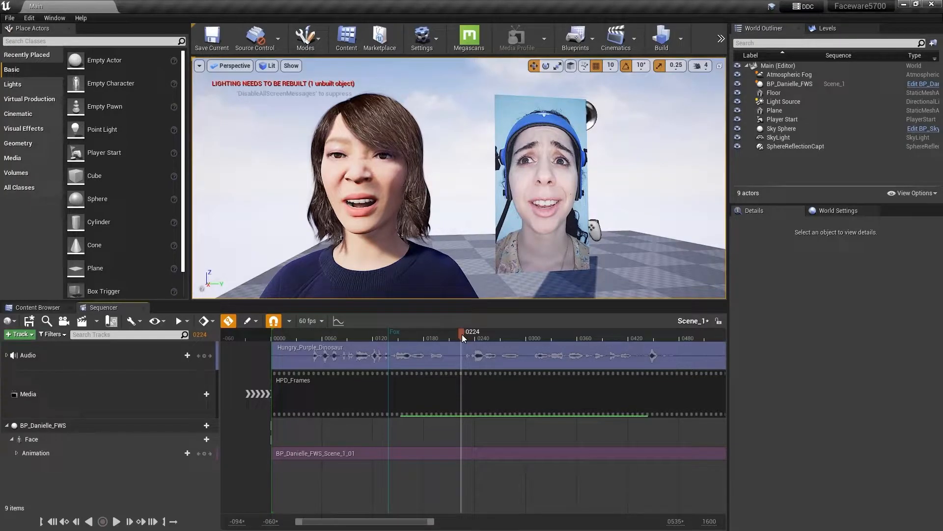
right_click(462, 335)
click(536, 463)
text(A)
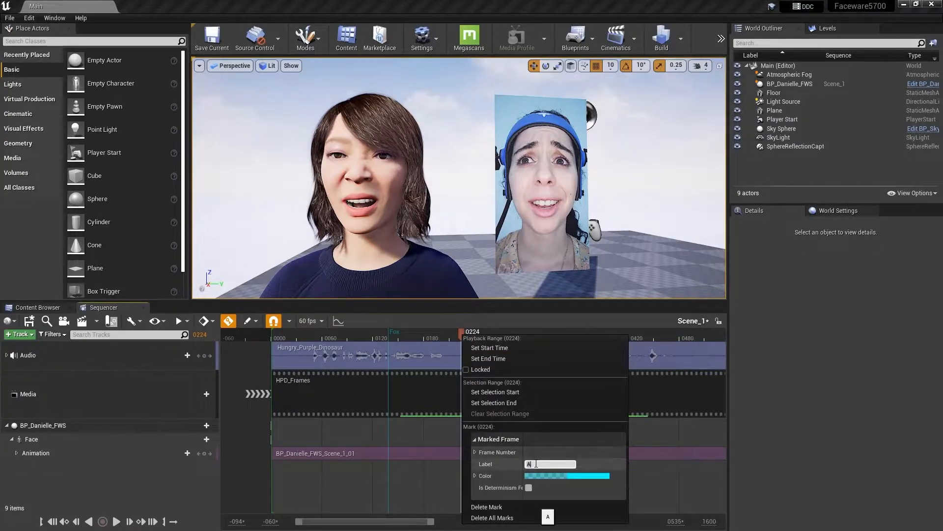
text(b)
click(486, 507)
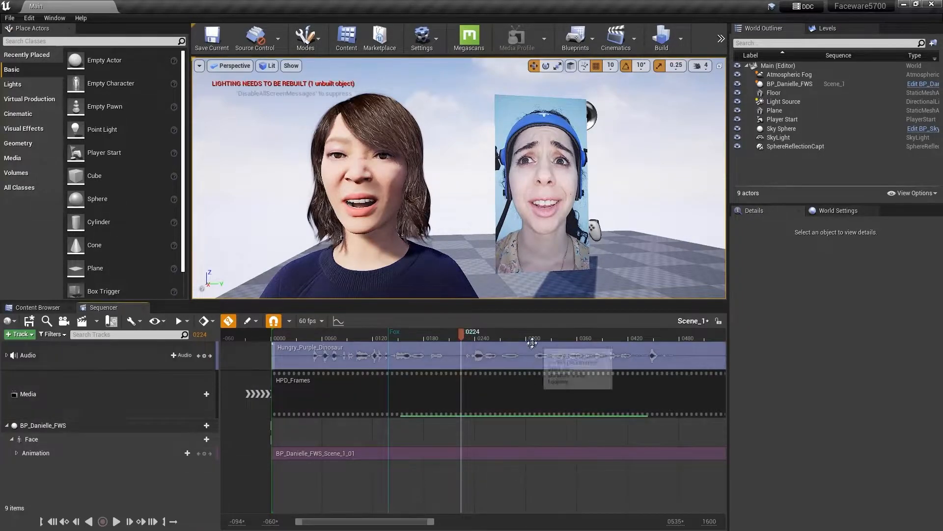
Move the playhead to frame 306 and add a mark there labelled Whale.
click(532, 337)
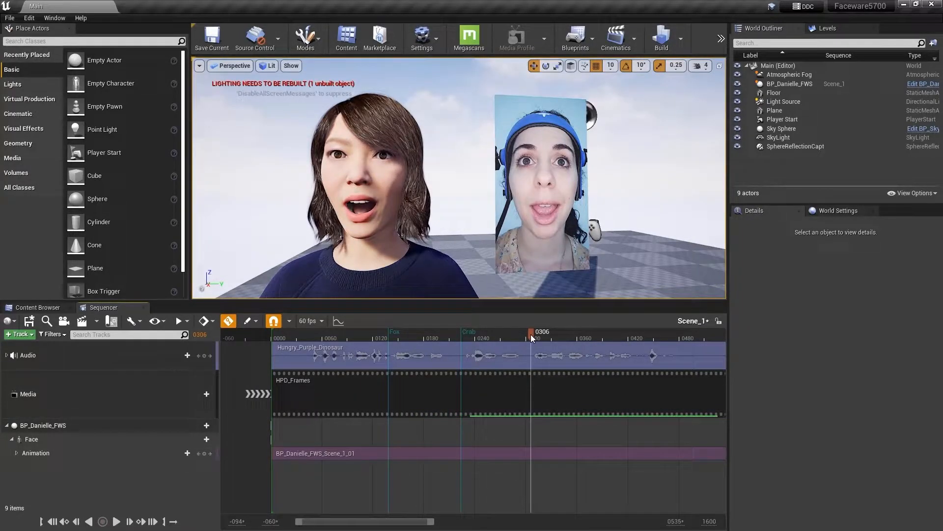
right_click(531, 335)
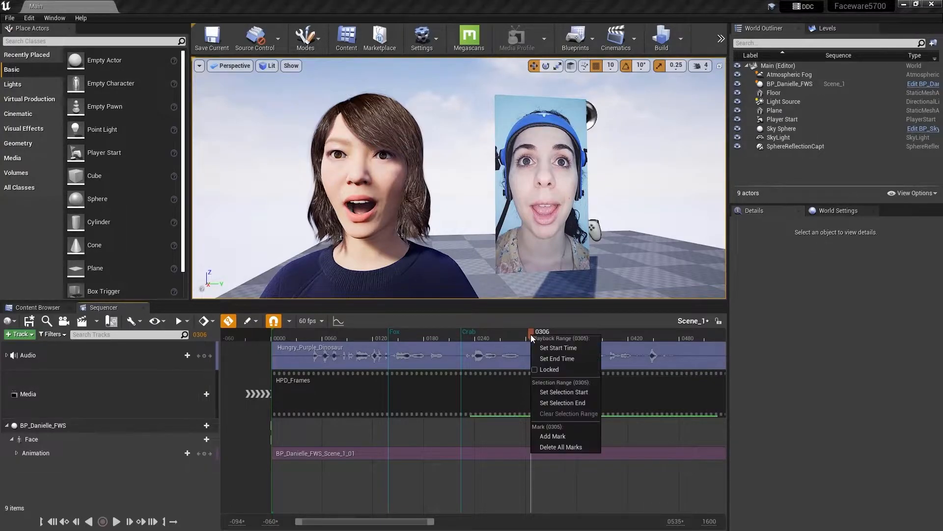
click(541, 437)
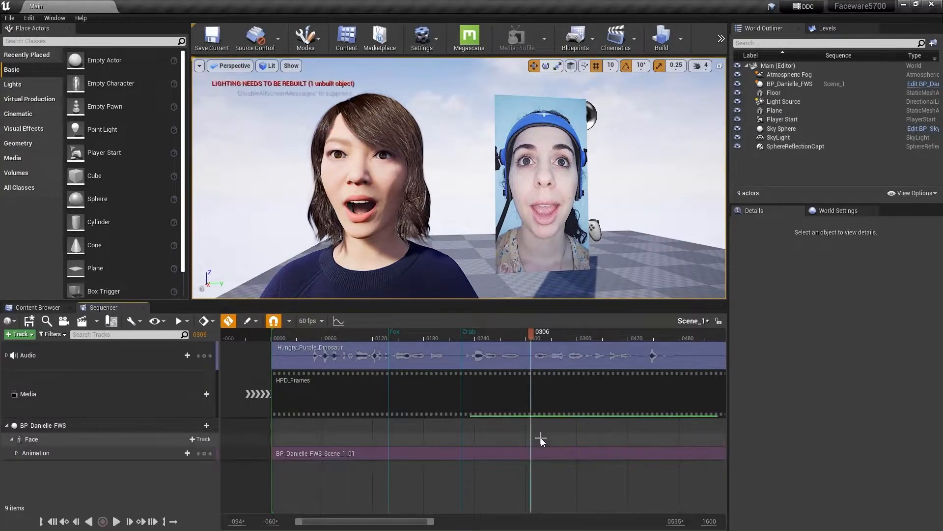
right_click(532, 334)
click(620, 463)
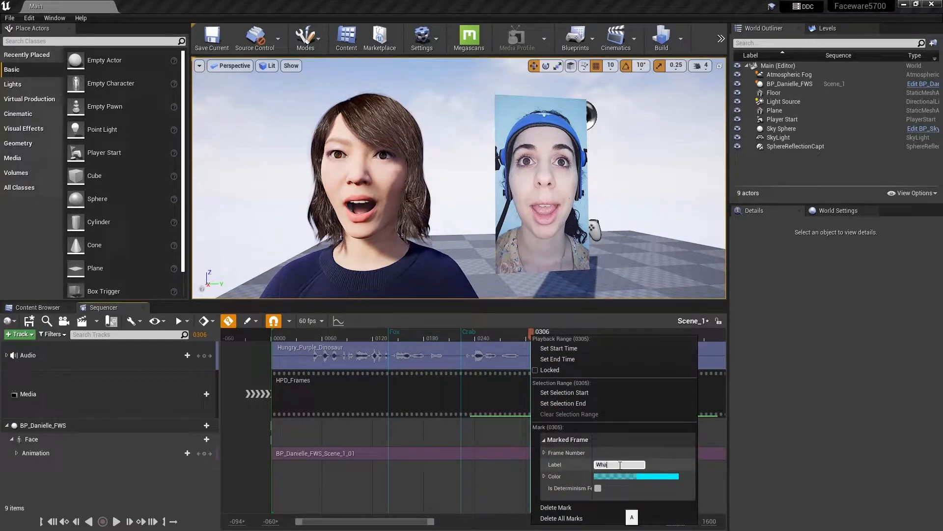
key(Return)
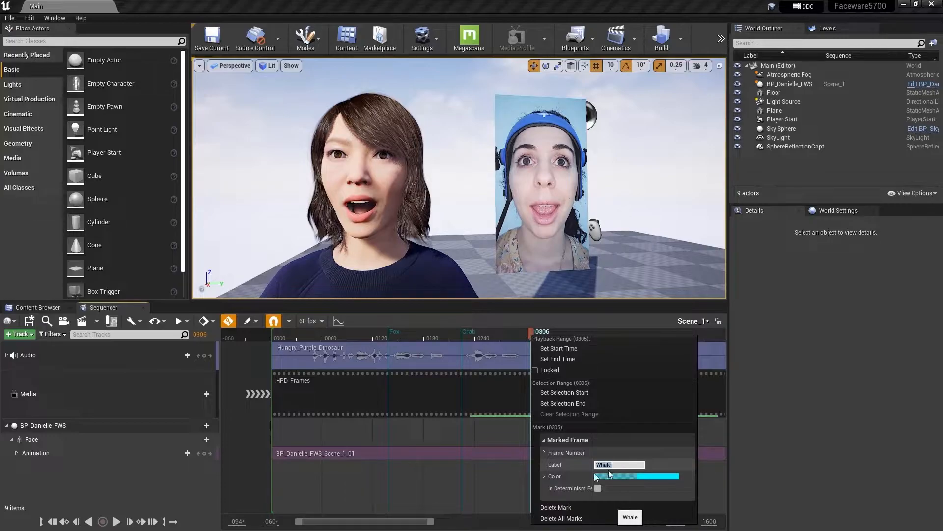
click(499, 473)
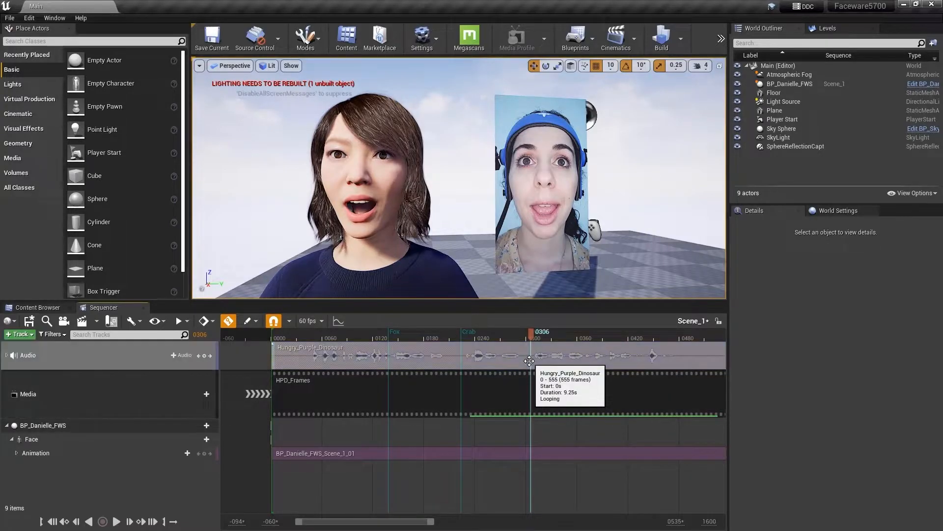
Split the Hungry_Purple_Dinosaur audio section at the playhead on frame 306.
right_click(529, 361)
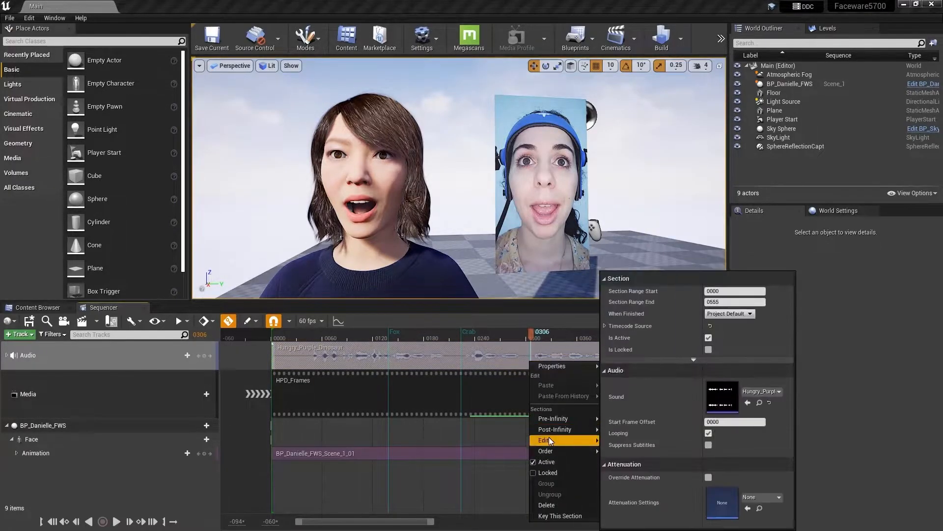
mouse_move(549, 438)
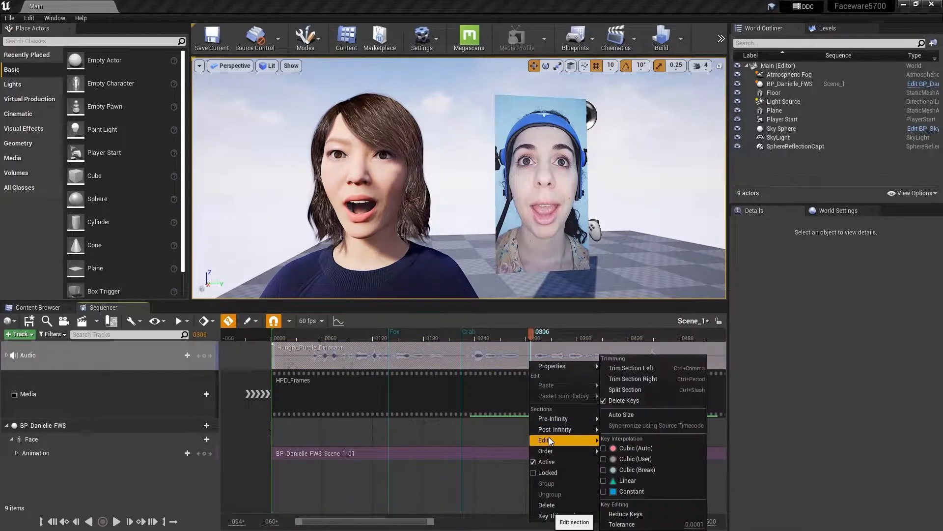
click(649, 391)
Split the HPD_Frames media section at the playhead on frame 306.
click(516, 396)
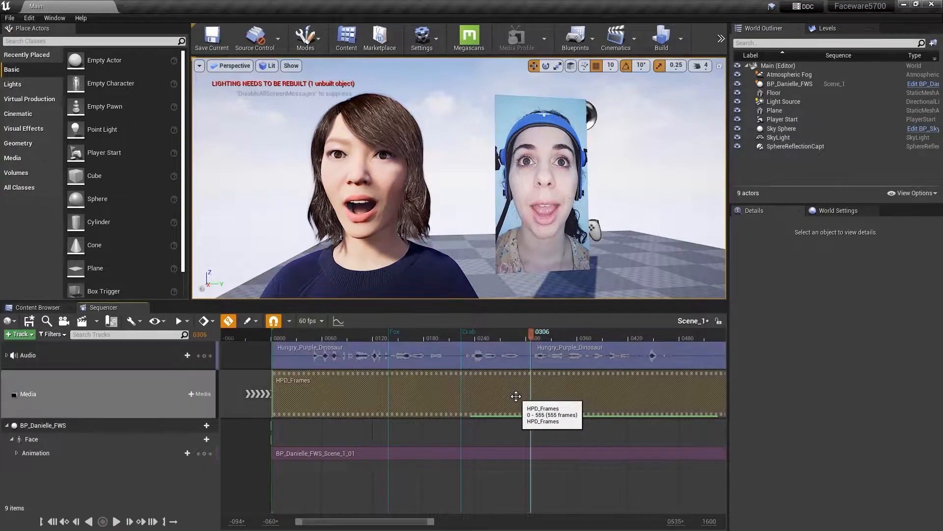
right_click(516, 396)
mouse_move(545, 304)
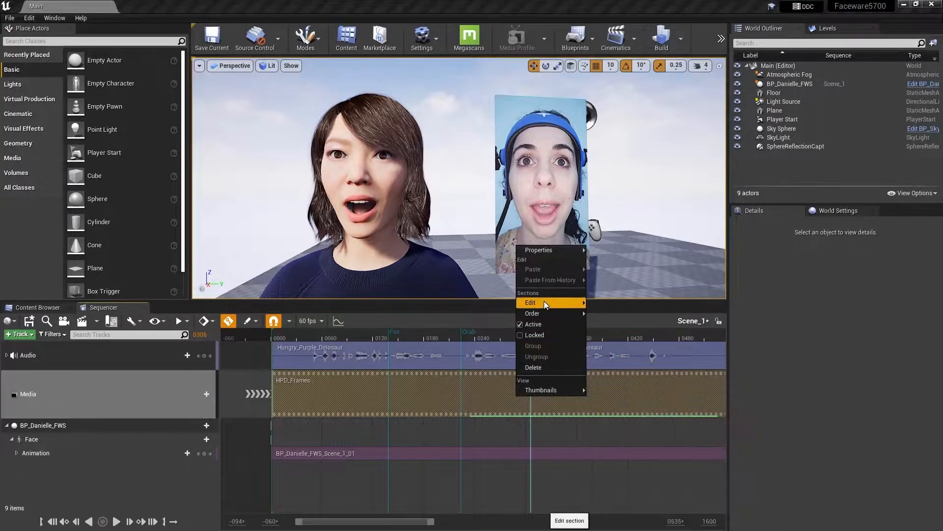
click(631, 332)
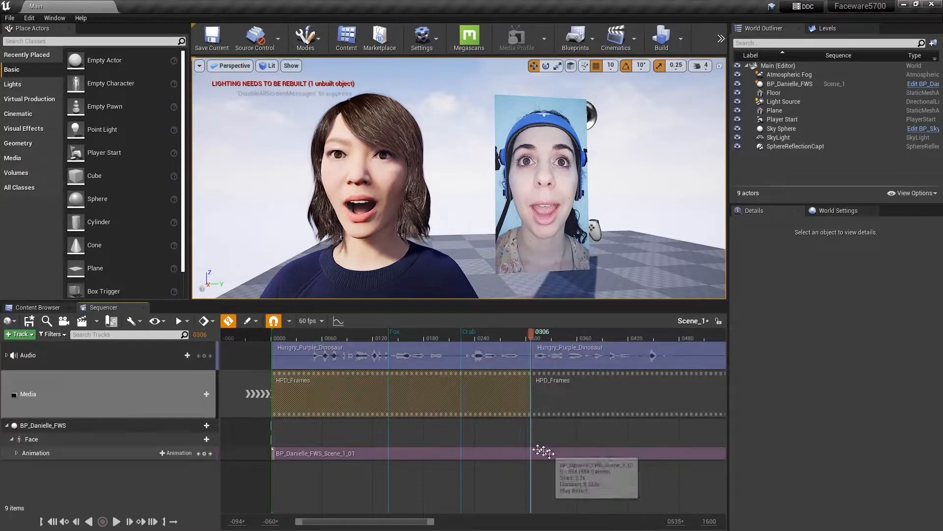
Split the BP_Danielle_FWS_Scene_1_01 face animation section at the playhead on frame 306.
click(521, 452)
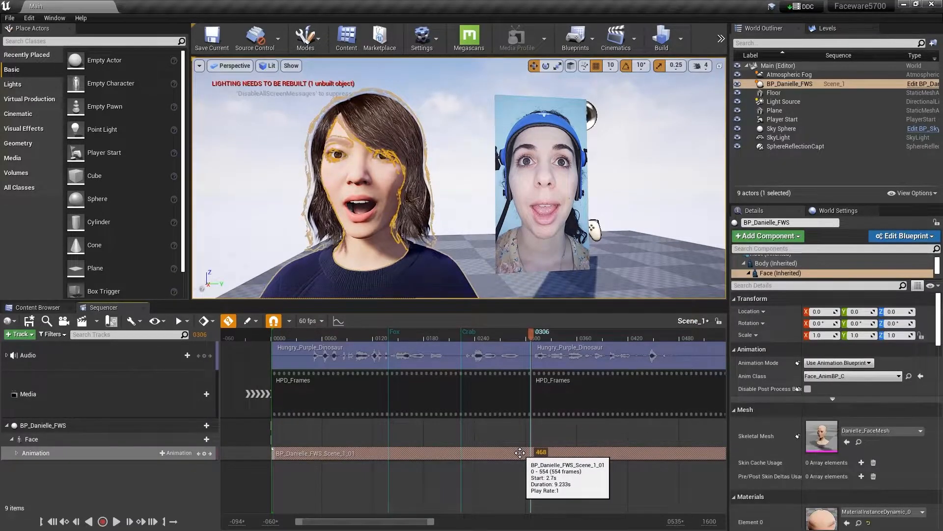
right_click(521, 451)
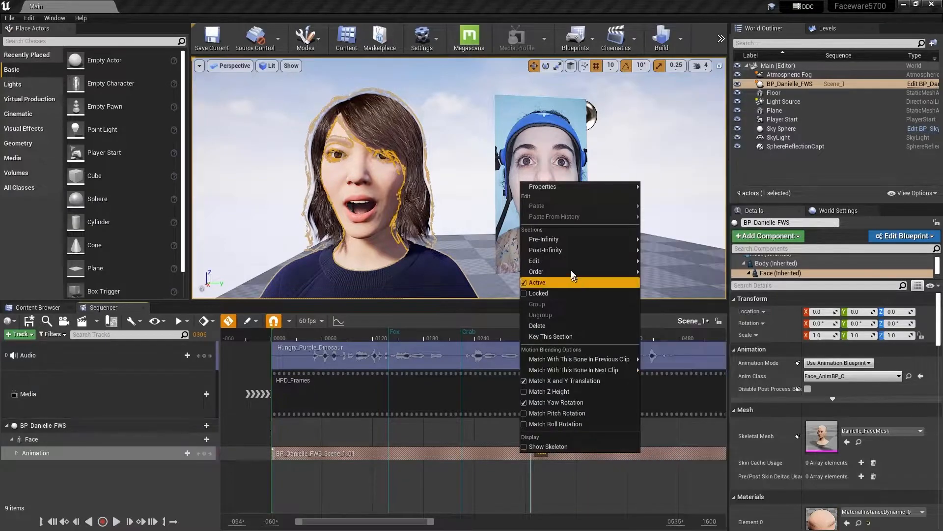
mouse_move(569, 265)
click(666, 290)
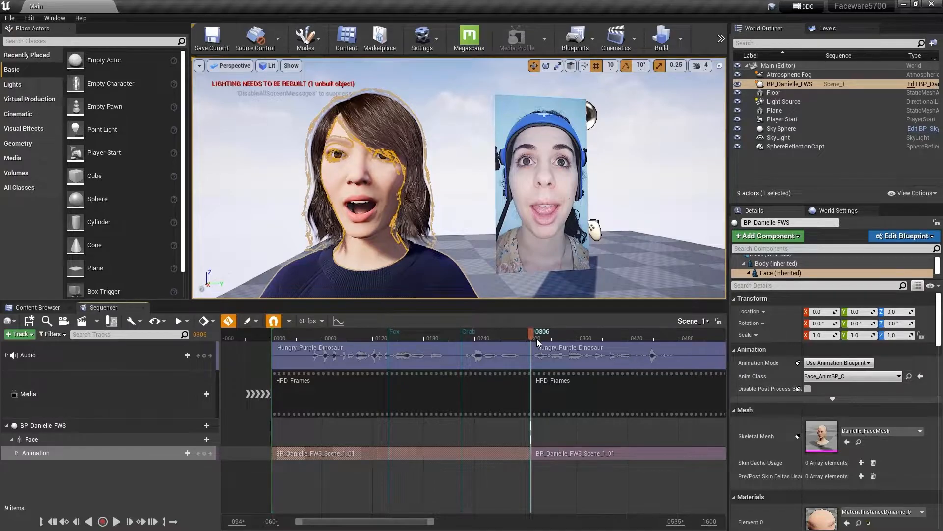
Split the first face animation section at the Crab mark on frame 224.
click(463, 333)
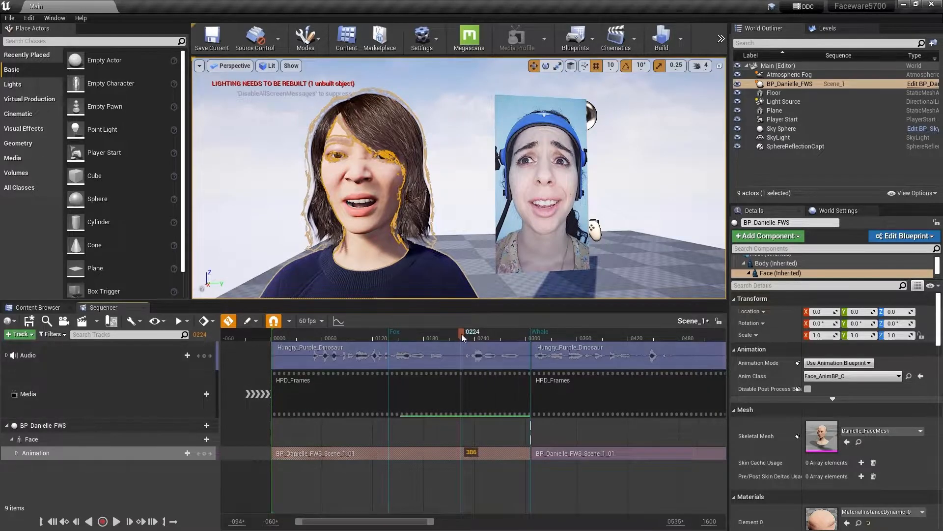
right_click(457, 453)
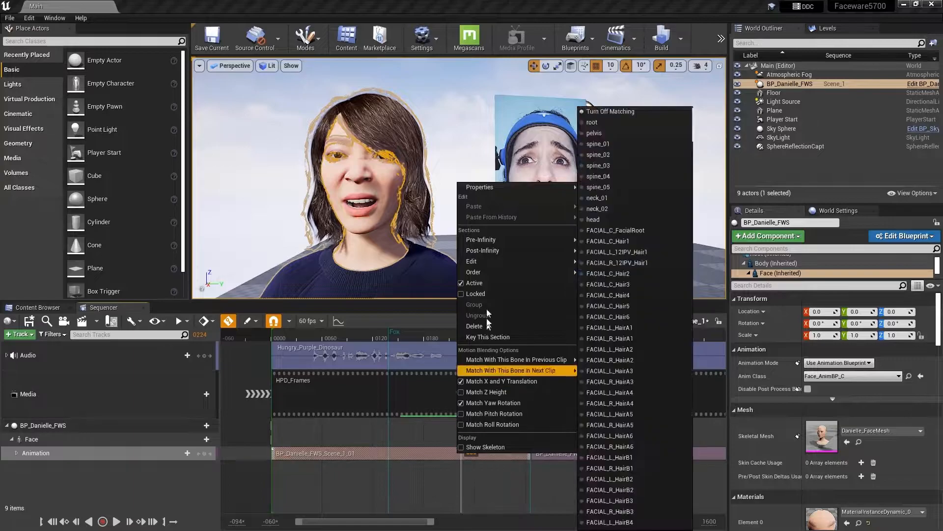
mouse_move(485, 257)
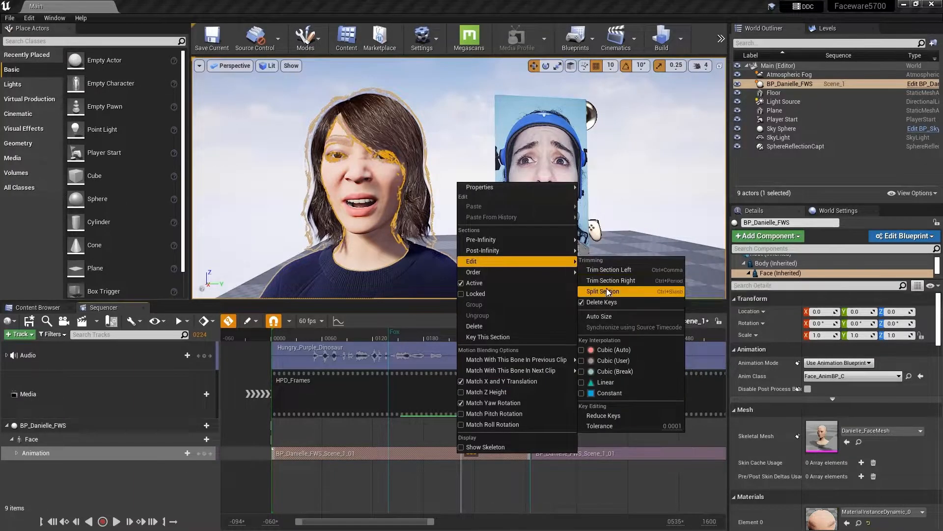
click(679, 294)
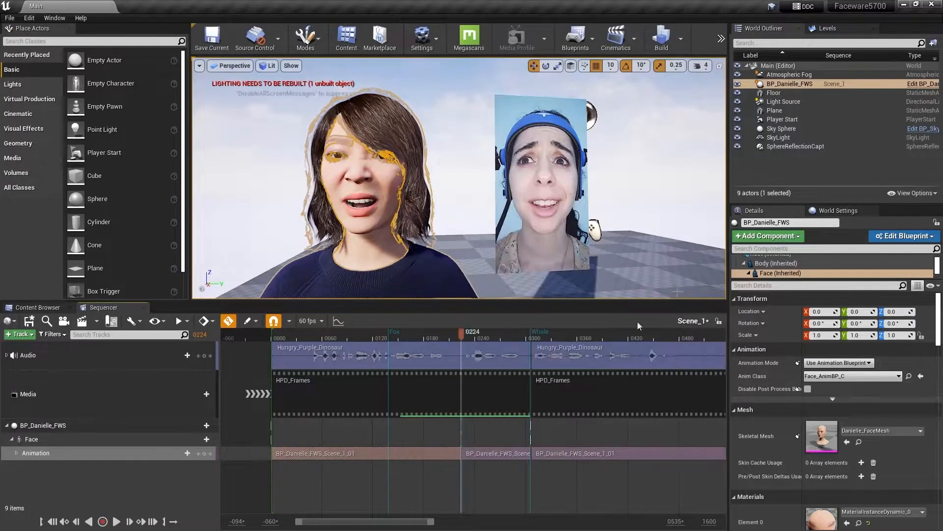
Split the first HPD_Frames media section and the first Hungry_Purple_Dinosaur audio section at the playhead on frame 224.
click(473, 401)
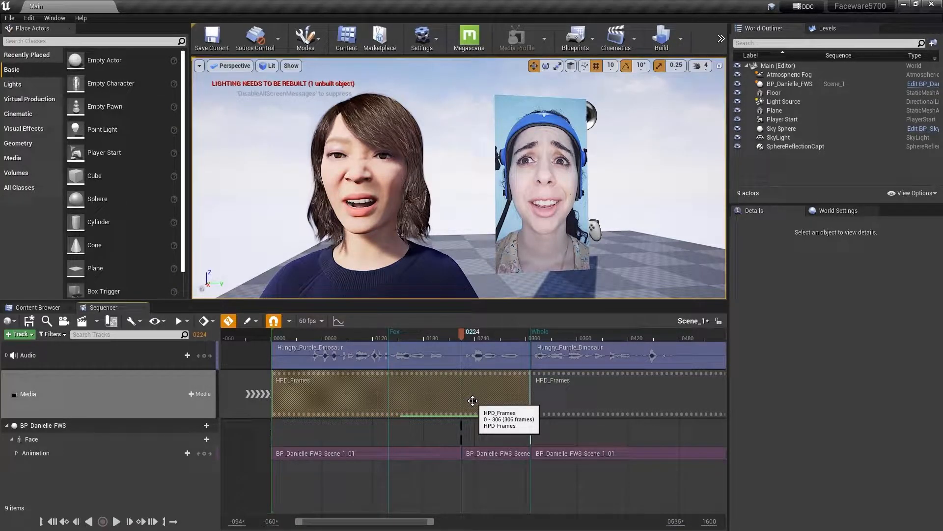
key(ctrl+slash)
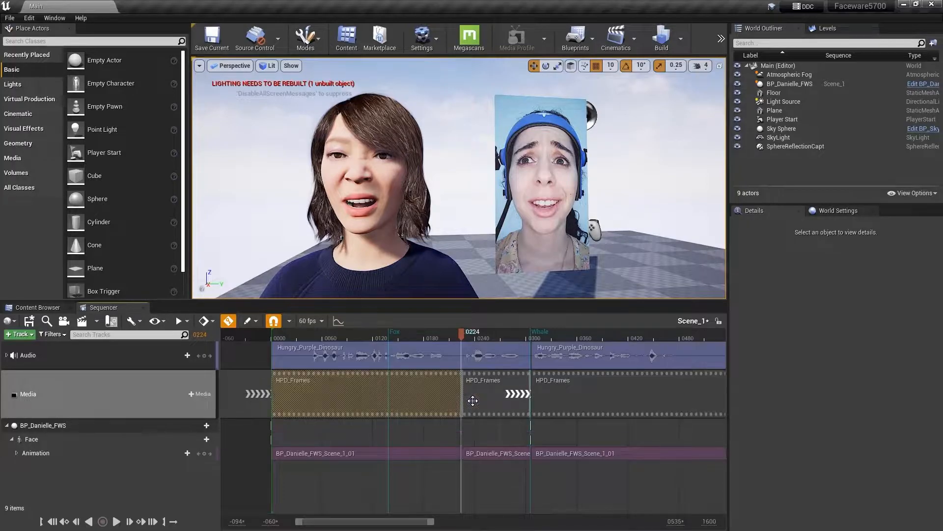
click(455, 361)
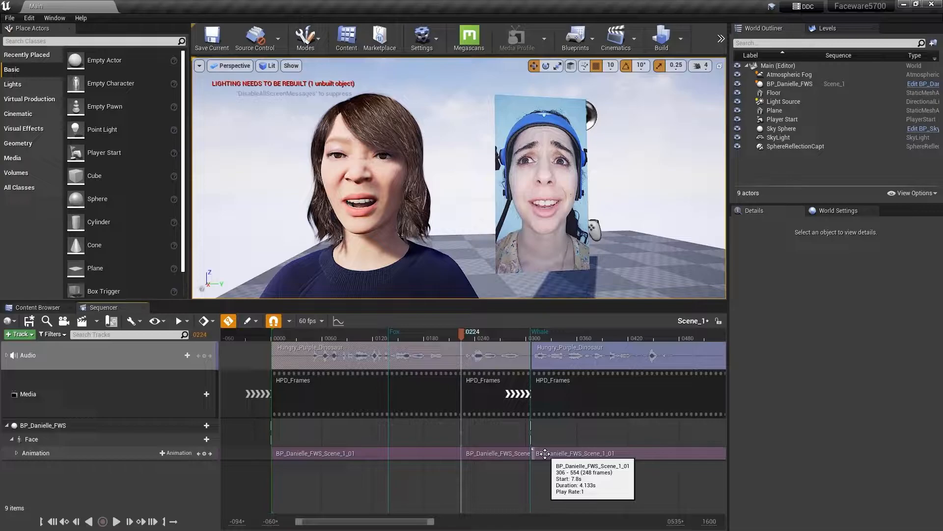
key(ctrl+slash)
Delete the audio, media and face animation sections between frames 224 and 306 together.
click(499, 428)
click(492, 452)
click(494, 405)
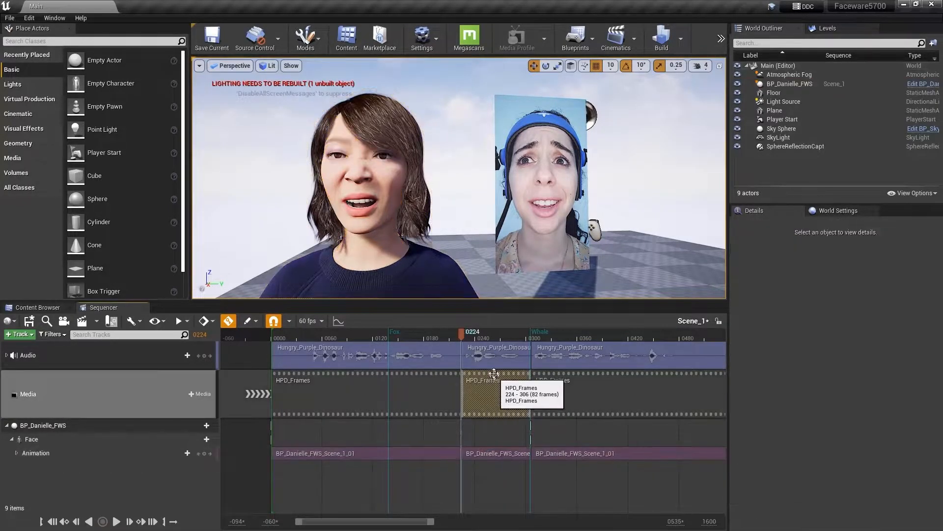
click(490, 358)
click(491, 399)
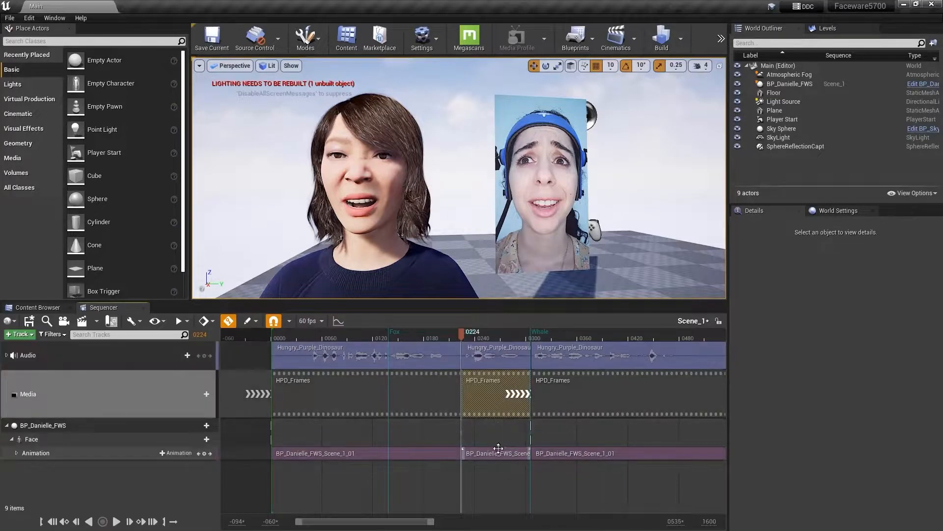
click(498, 452)
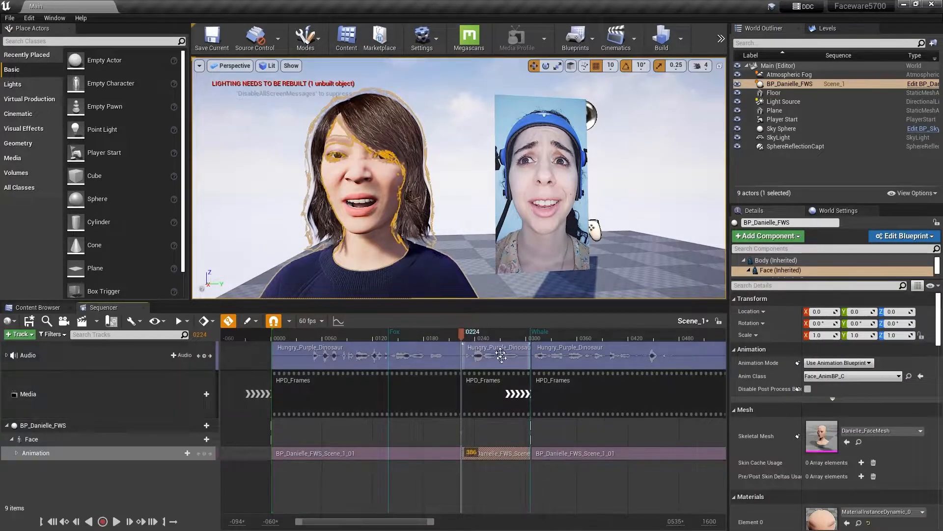
drag(509, 485, 488, 360)
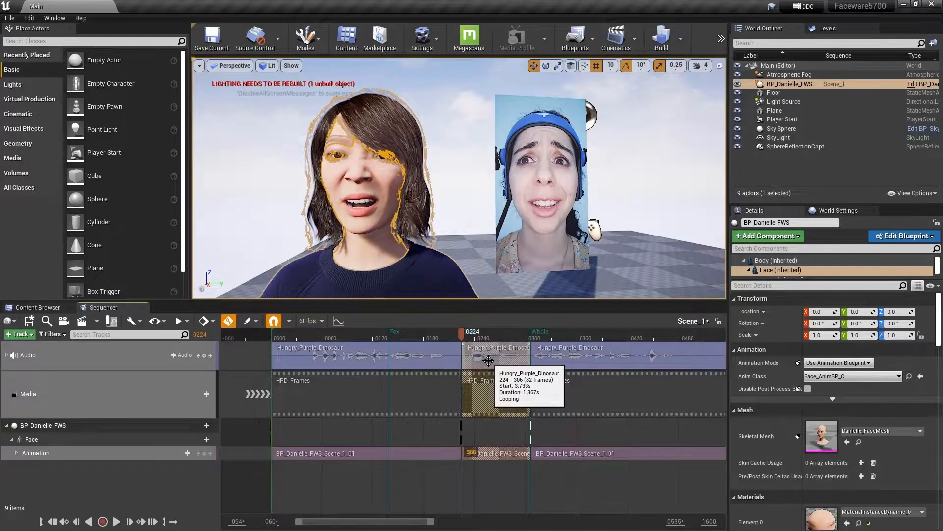
key(Delete)
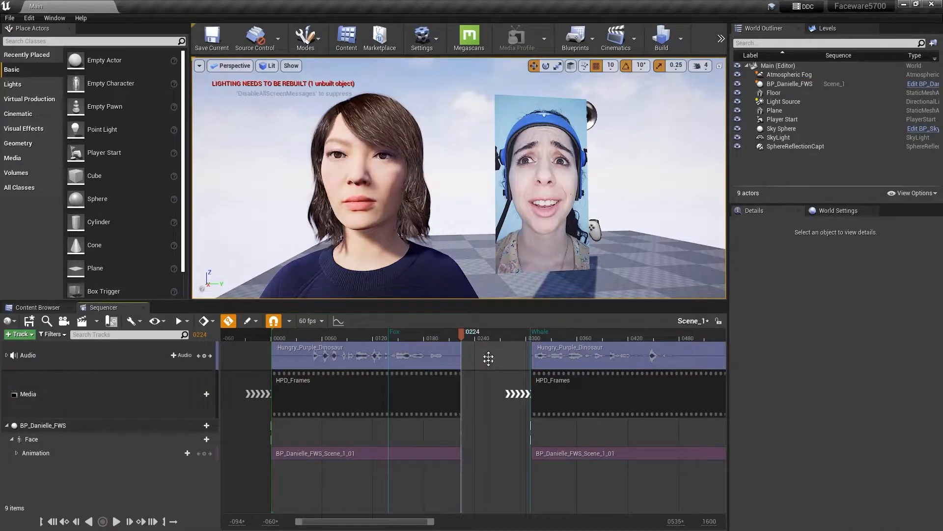
Close the gap by moving the last audio, media and face animation sections back to start at the Crab mark on frame 224.
drag(470, 336, 497, 339)
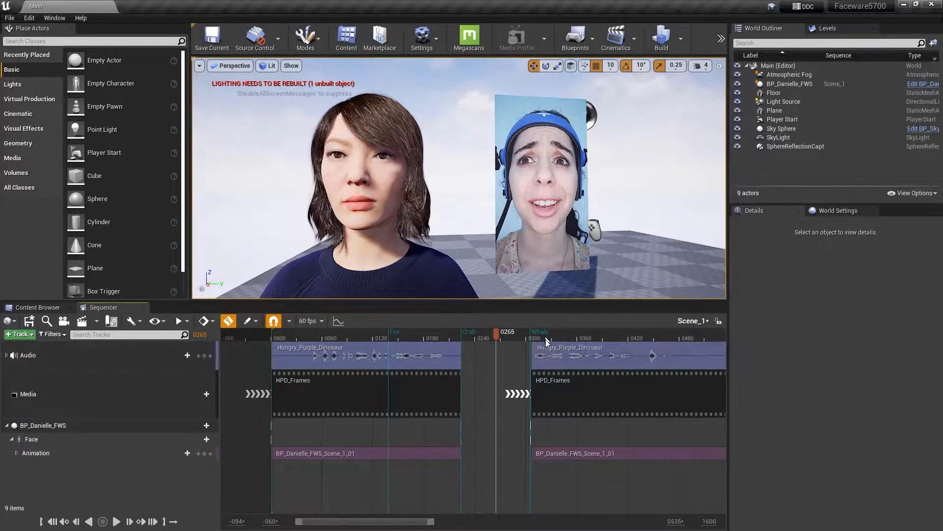
drag(497, 338, 451, 337)
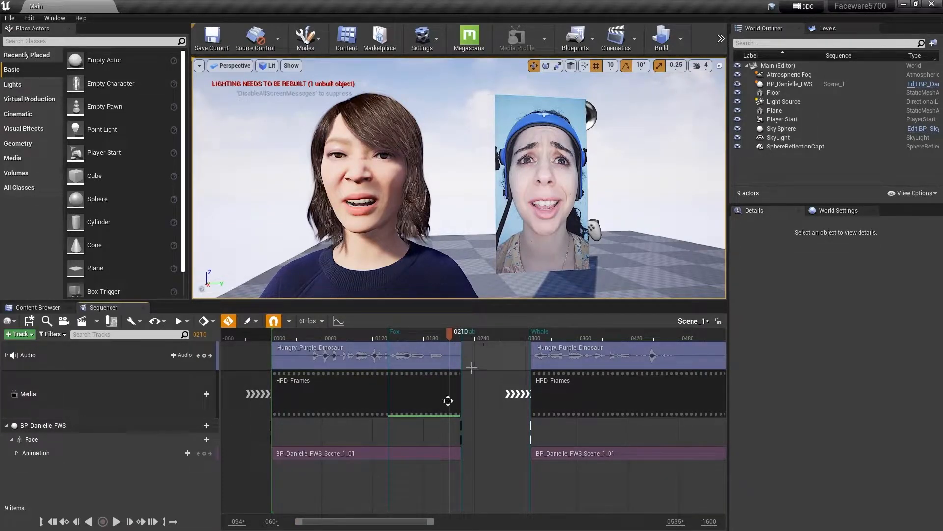
drag(299, 522, 347, 523)
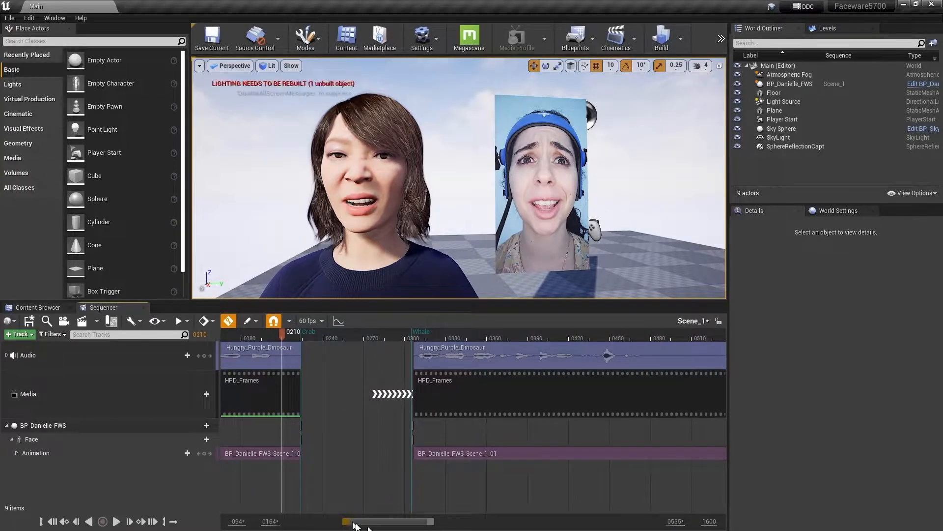
drag(432, 521, 393, 522)
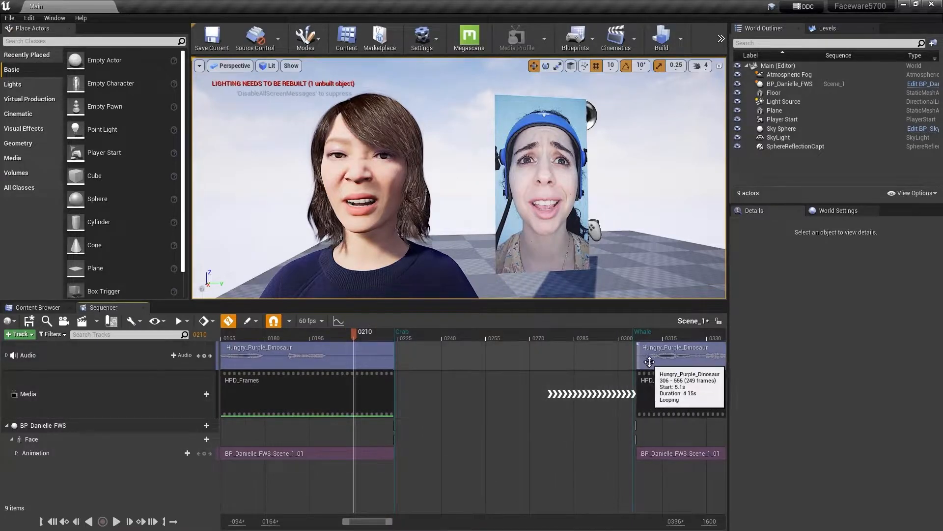
drag(650, 362, 407, 361)
drag(692, 399, 450, 399)
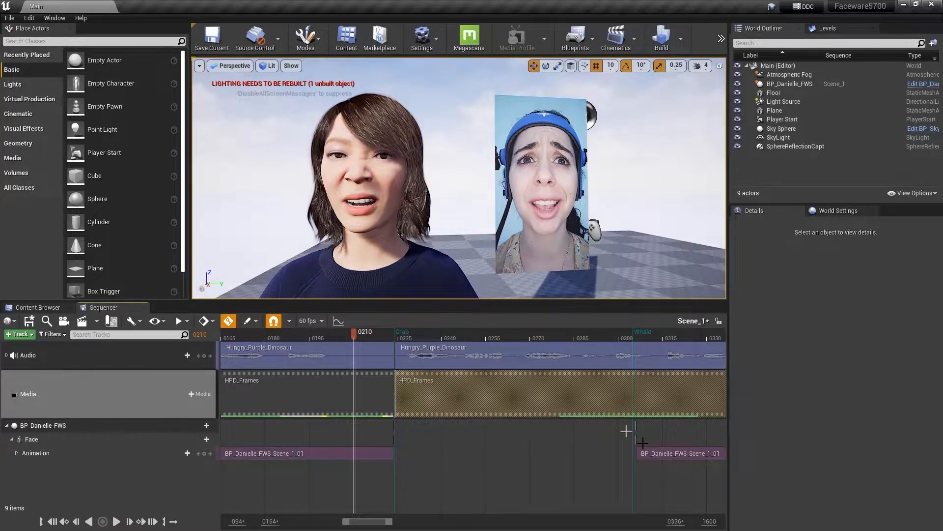
mouse_move(644, 452)
mouse_down()
mouse_move(453, 445)
mouse_move(442, 449)
mouse_move(443, 479)
mouse_up()
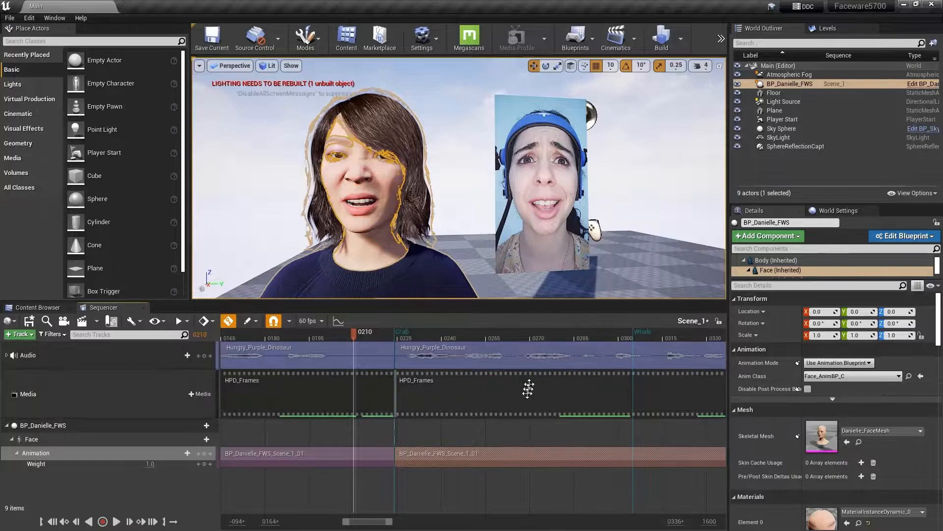
Delete the Crab mark and move the Whale mark to frame 224, where the remaining sections meet.
right_click(396, 332)
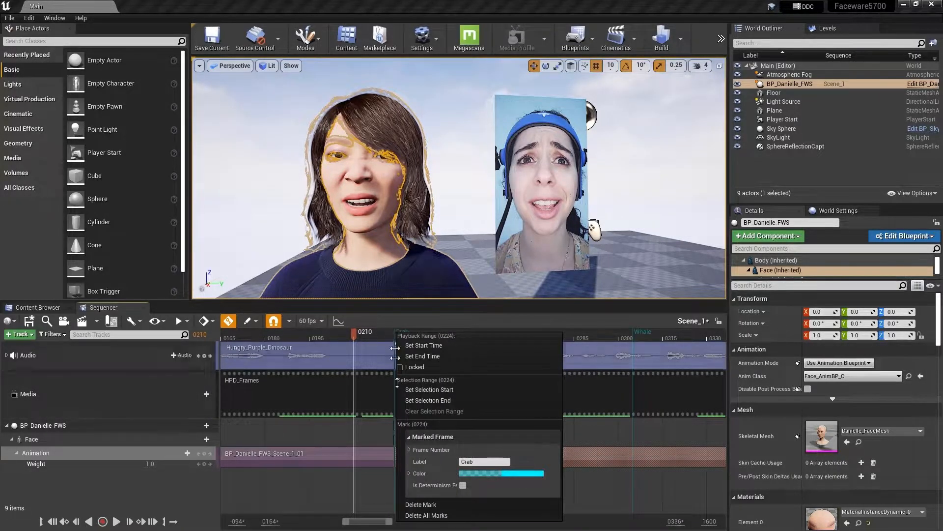
click(418, 505)
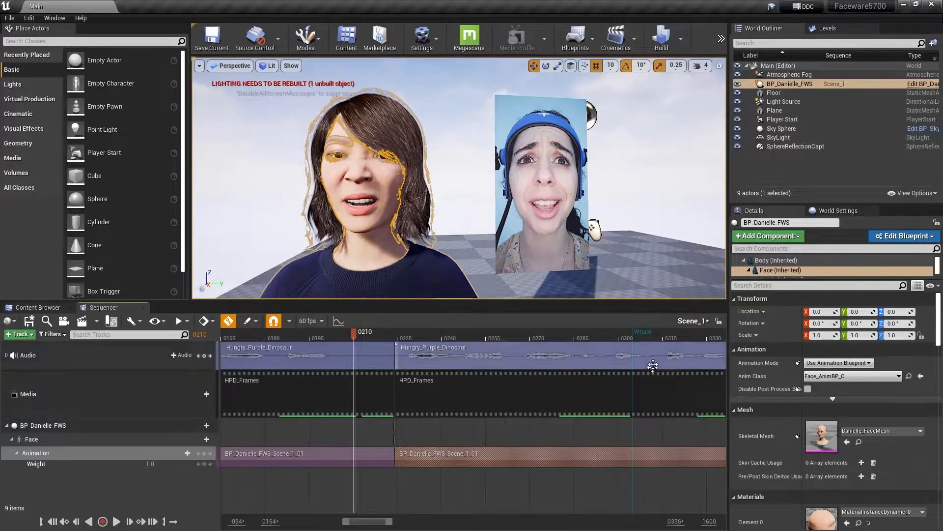
drag(602, 332, 399, 328)
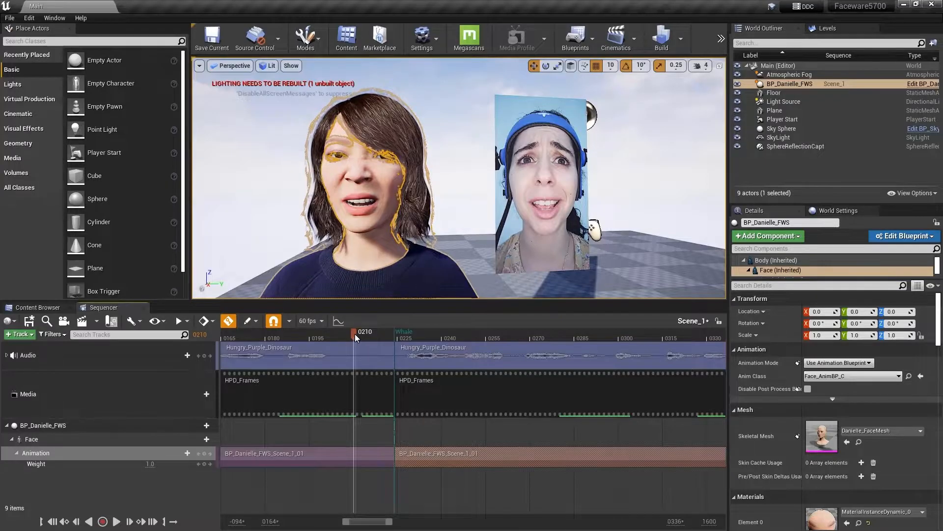
Play the sequence from frame 169 and scrub around the Whale mark to review the transition across the cut.
click(233, 338)
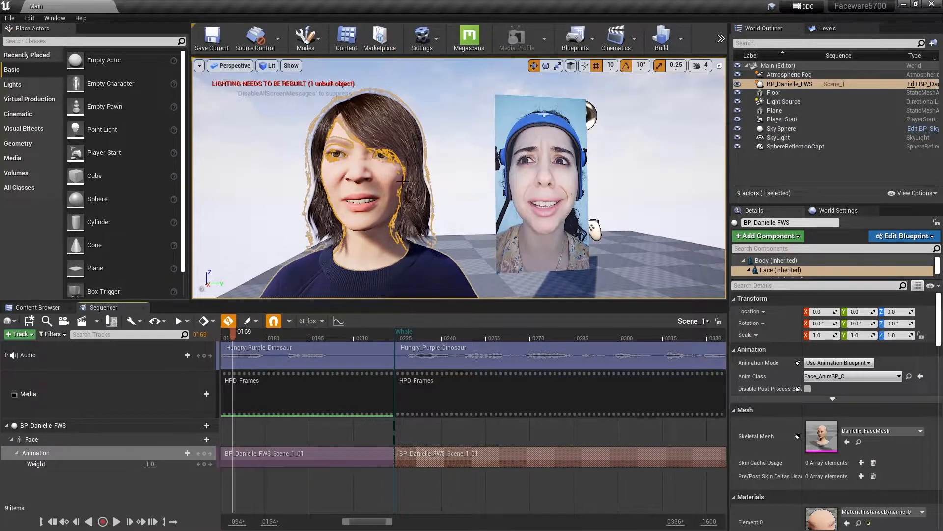
click(117, 522)
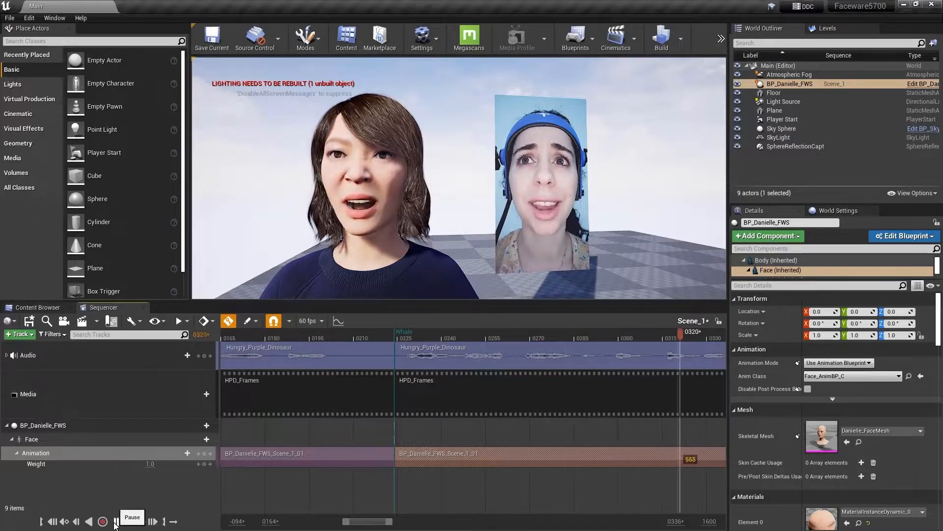
click(116, 521)
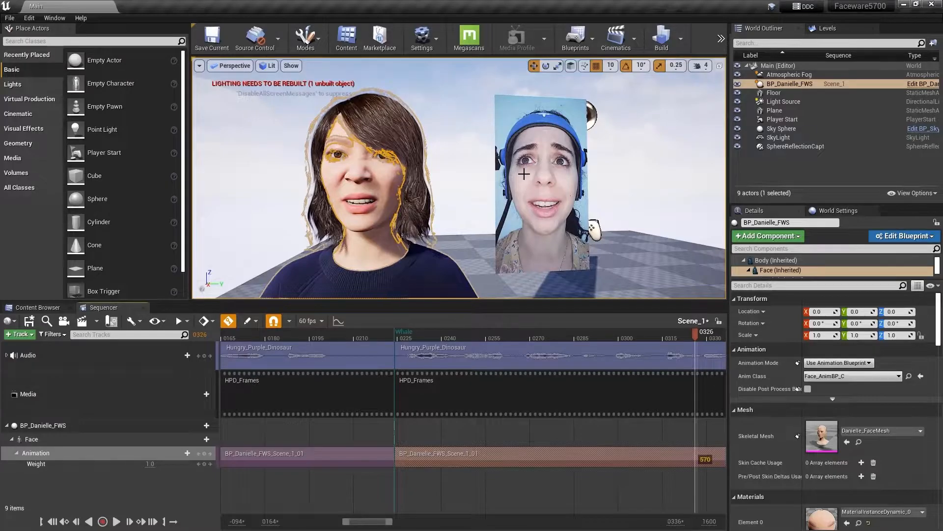
click(386, 336)
drag(384, 338, 411, 333)
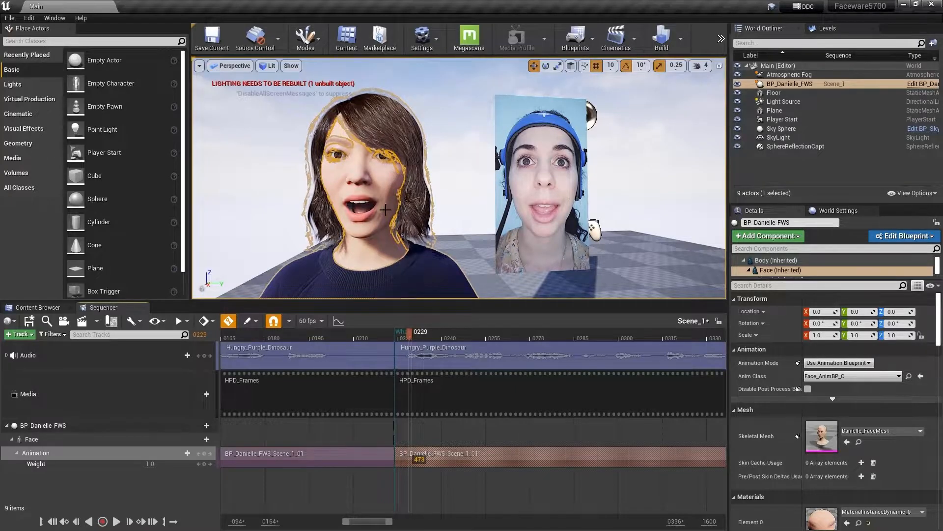
mouse_move(412, 338)
mouse_down()
mouse_move(379, 340)
mouse_move(405, 340)
mouse_up()
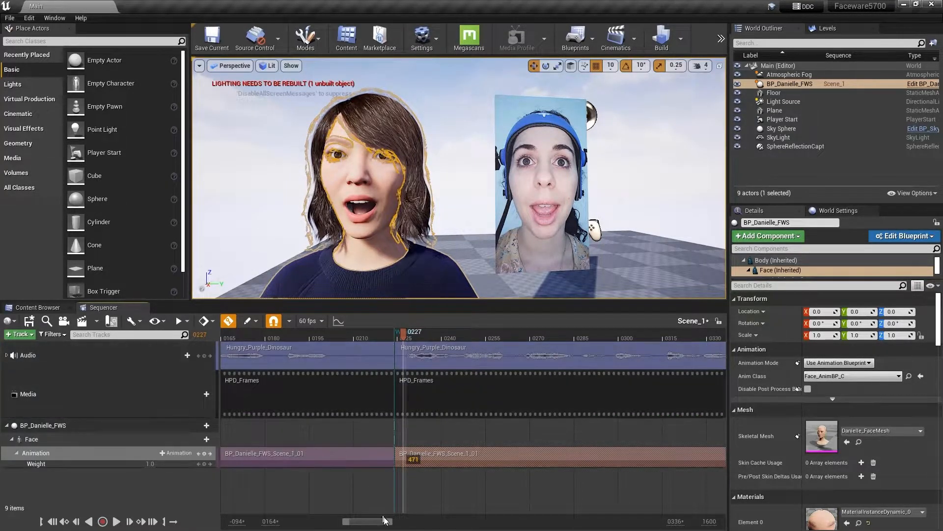
Overlap the two face animation sections by extending the second's start to frame 211 and the first's end to about frame 237.
drag(388, 524, 377, 523)
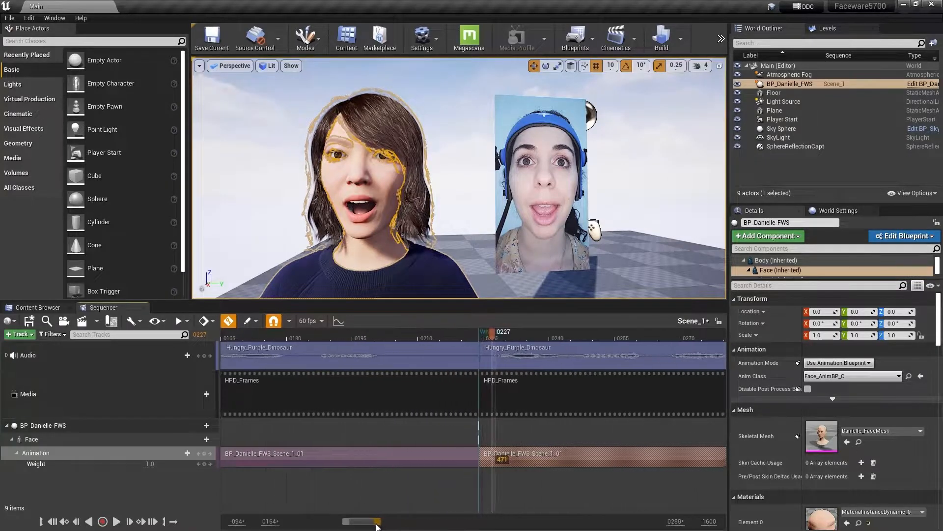
click(577, 462)
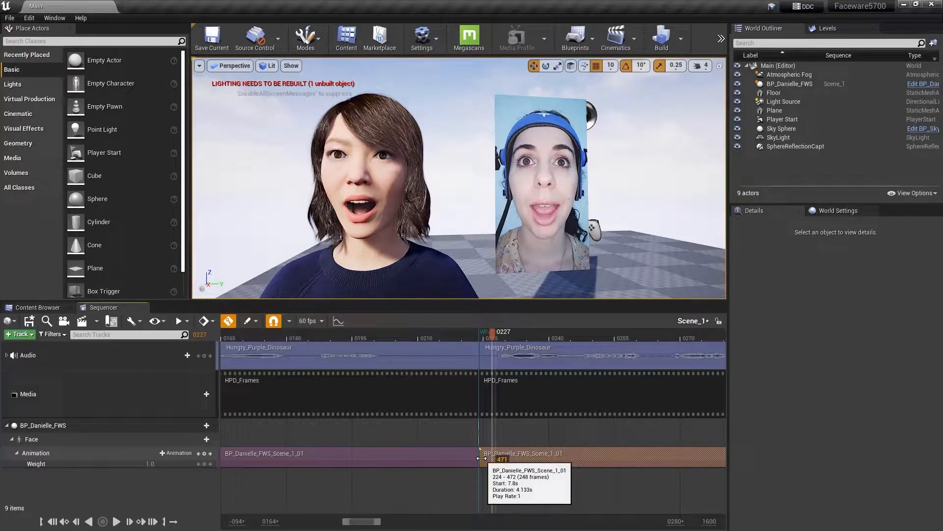
drag(481, 458, 422, 458)
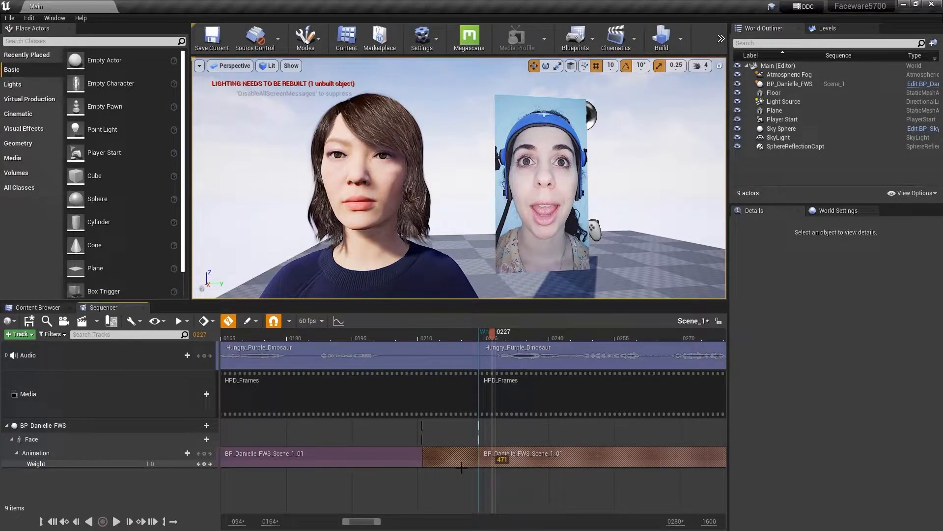
click(373, 459)
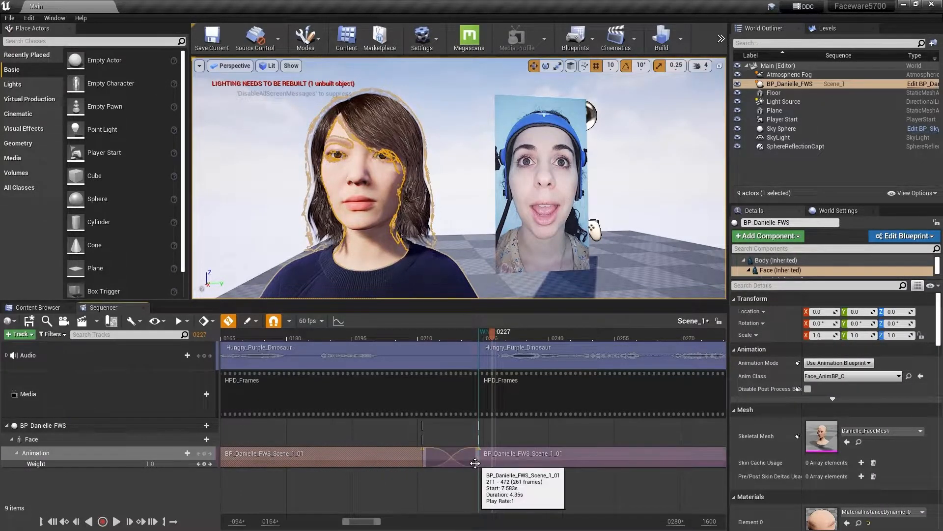
drag(478, 460, 537, 460)
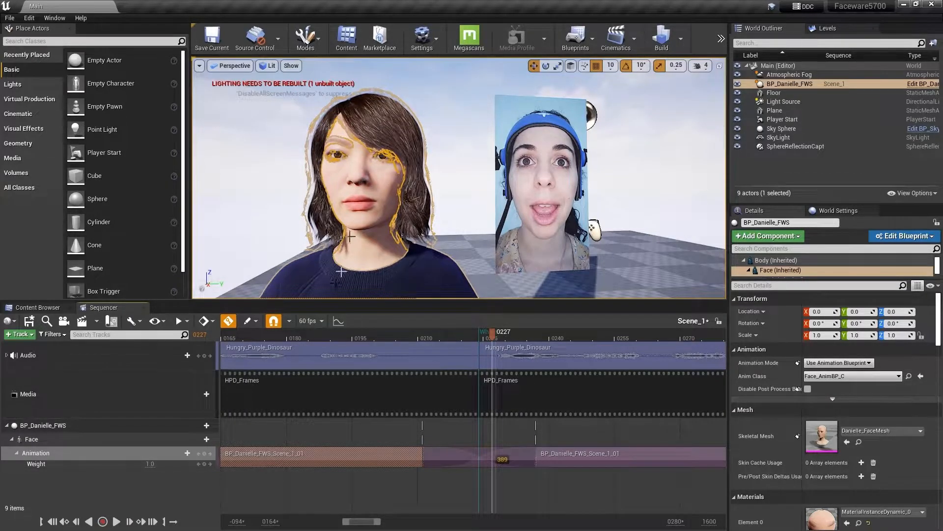
Play the sequence from frame 137, near the Fox mark, to review the face animation blend.
drag(340, 522, 322, 522)
click(328, 334)
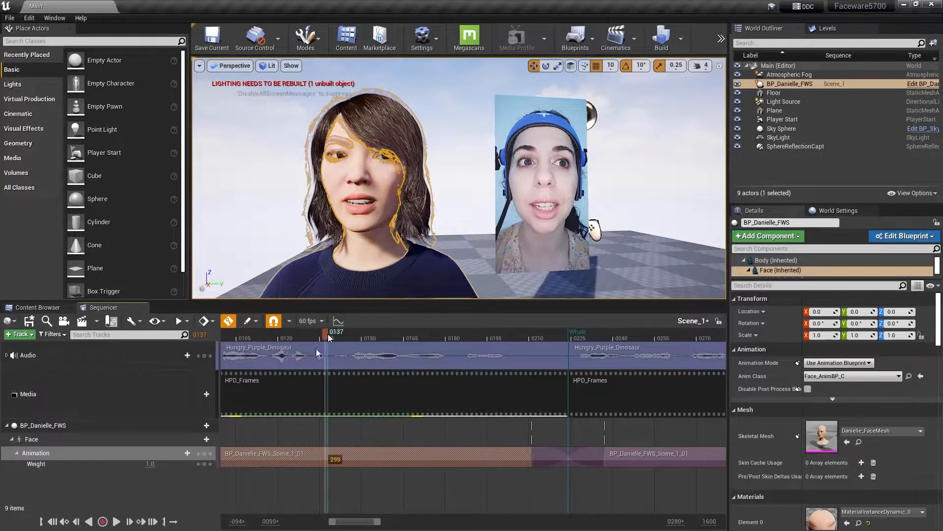
click(116, 521)
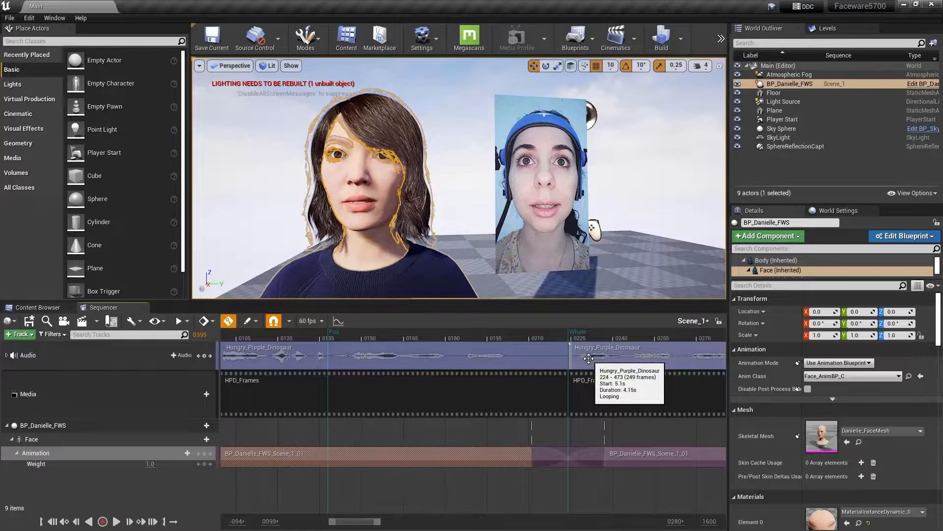
Shift the blend earlier by trimming the first face animation section's end to about frame 227 and extending the second's start to frame 201.
drag(602, 455, 576, 455)
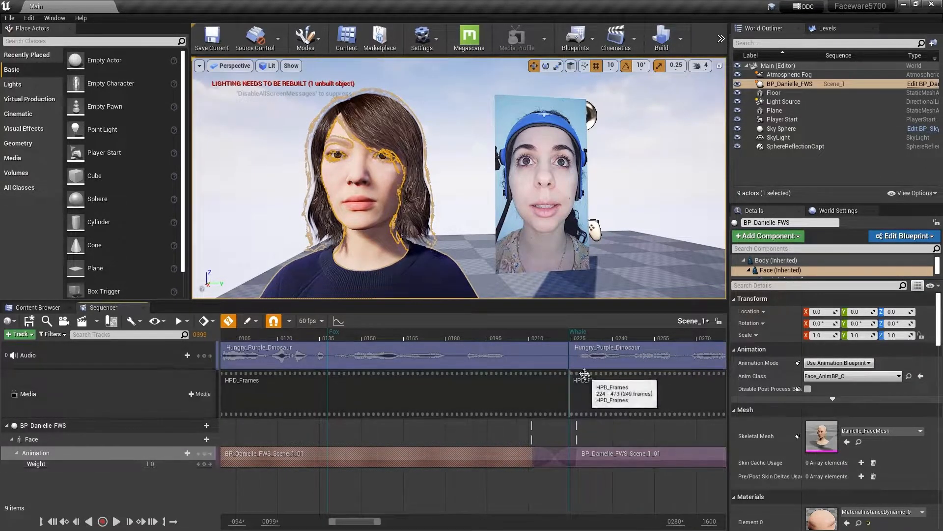
drag(534, 456, 506, 458)
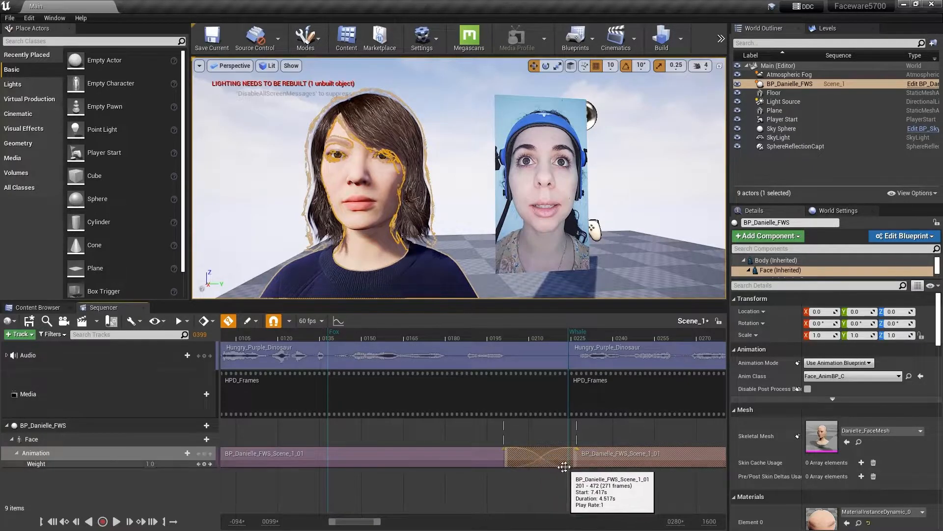
Examine the built-in easing curve options for the overlap between the two face animation sections.
right_click(540, 457)
mouse_move(577, 182)
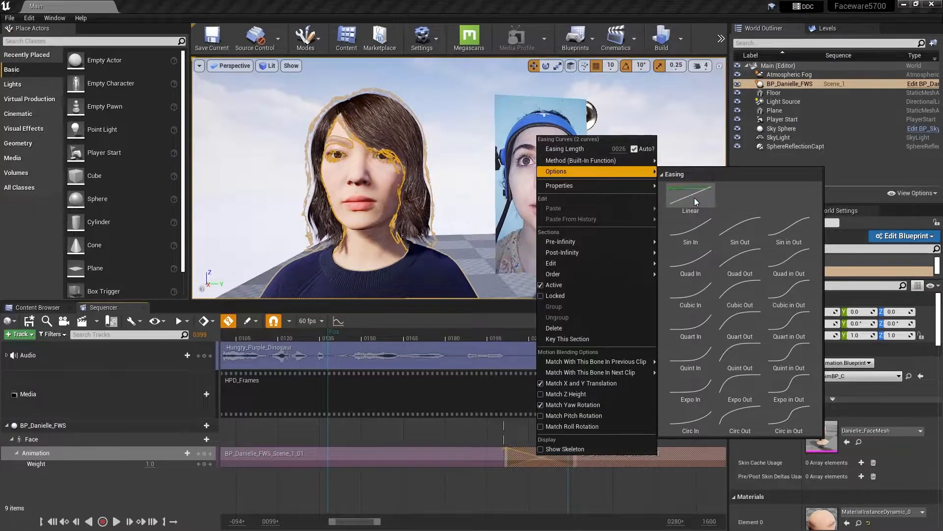
click(539, 512)
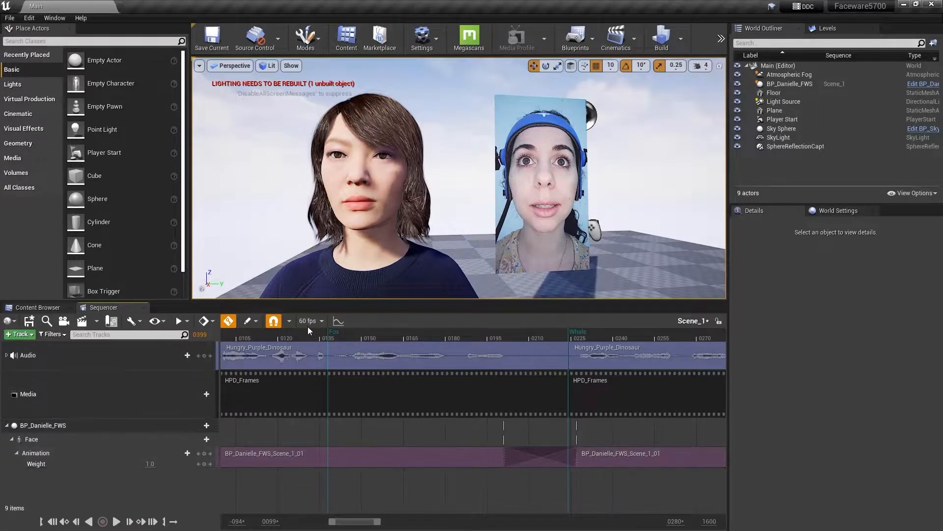
Play the sequence from the Fox mark on frame 138 to check the adjusted face animation blend.
click(329, 336)
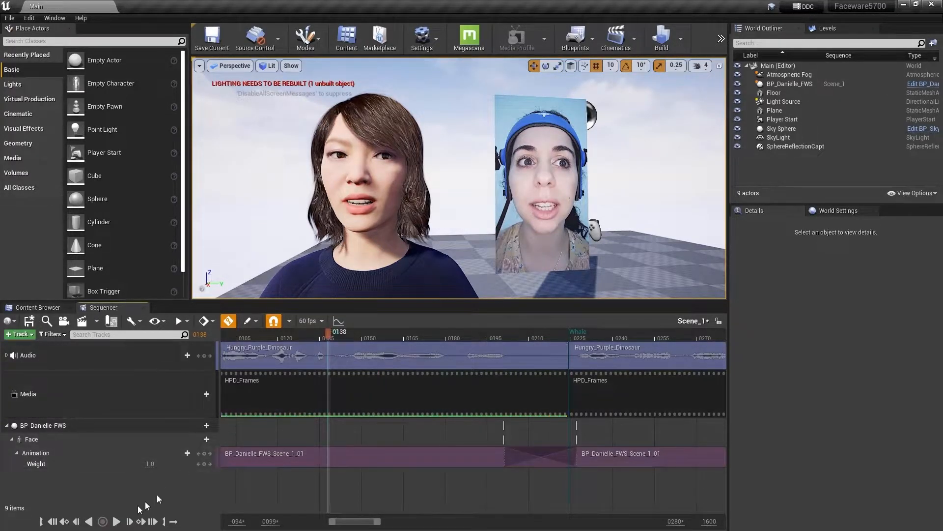
click(117, 521)
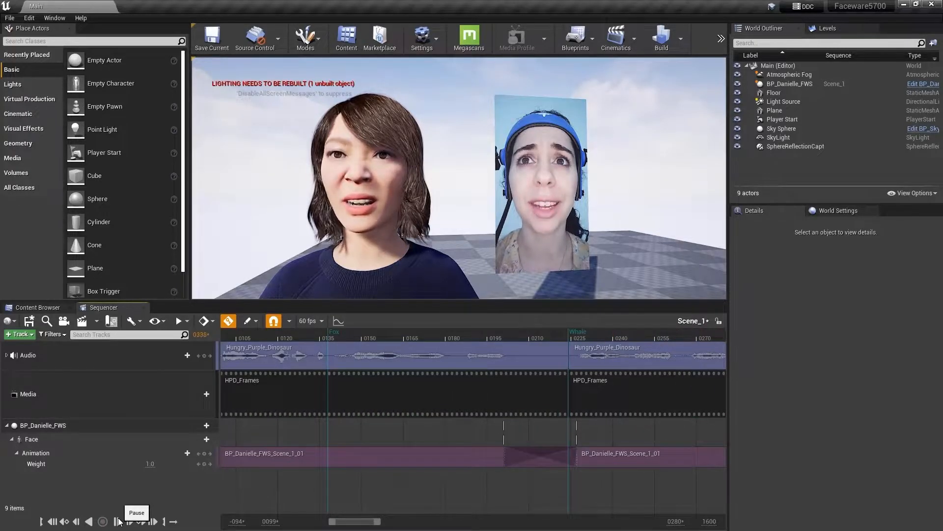
Stop playback and save a copy of the edited sequence as Scene_1_TK02.
click(118, 521)
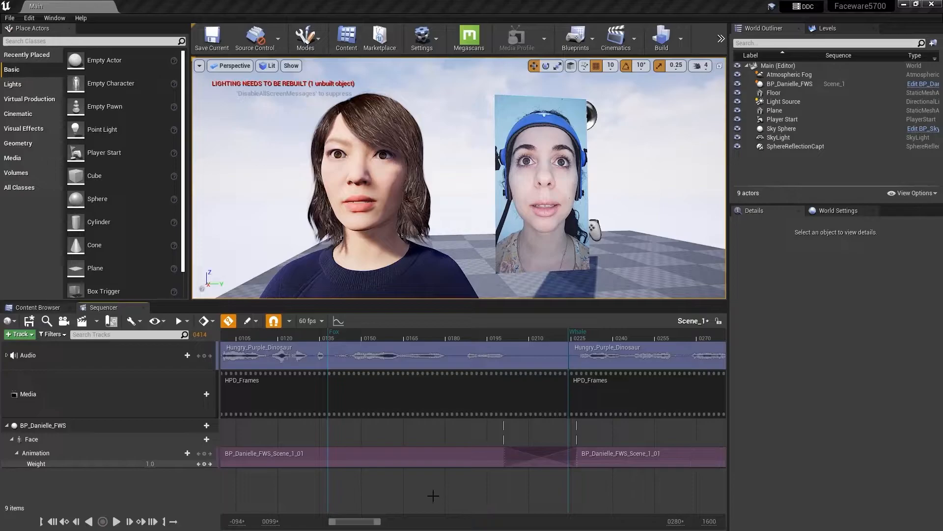
click(139, 321)
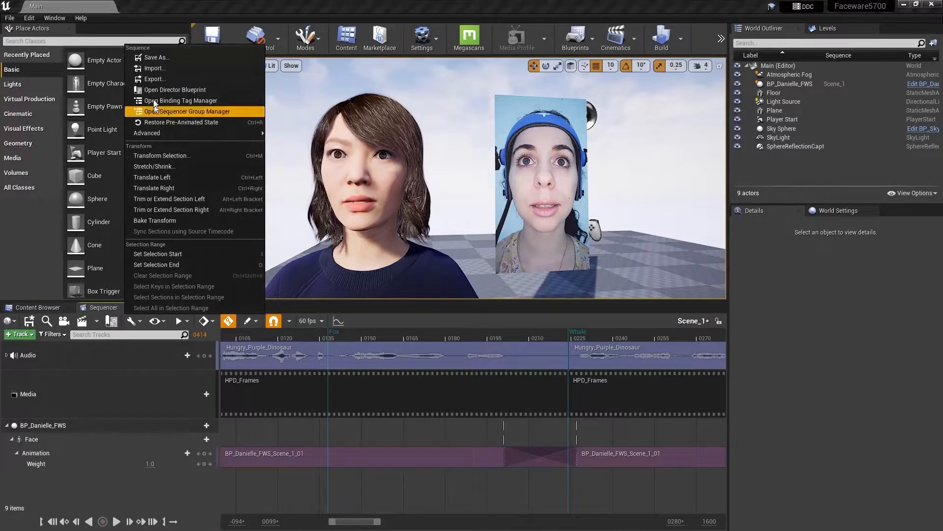
click(153, 53)
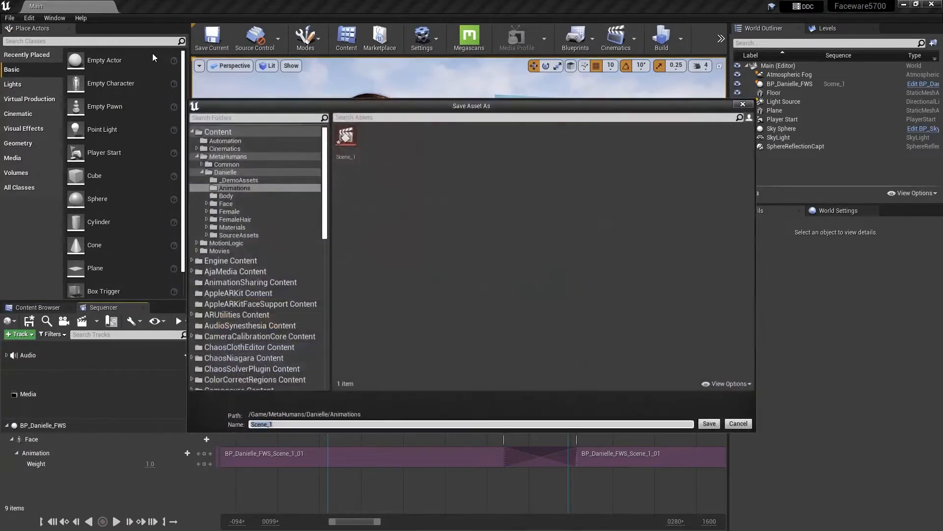
click(287, 423)
text(_TK02)
click(707, 423)
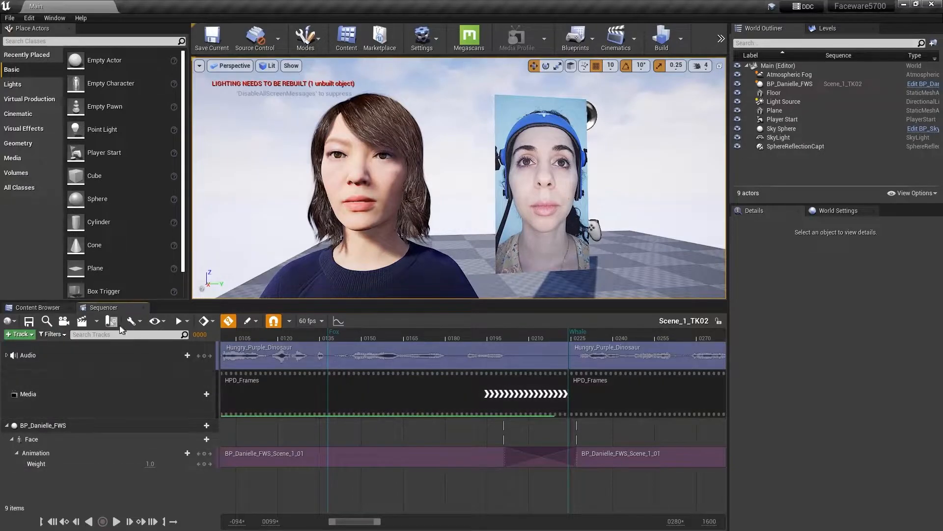
Reload the original Scene_1 asset in the Animations folder to revert its unsaved changes.
click(34, 307)
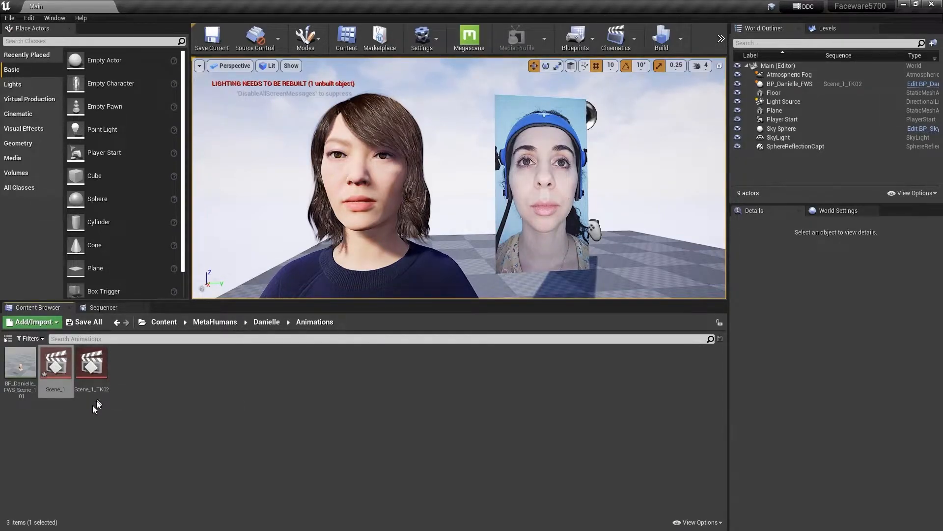
right_click(56, 373)
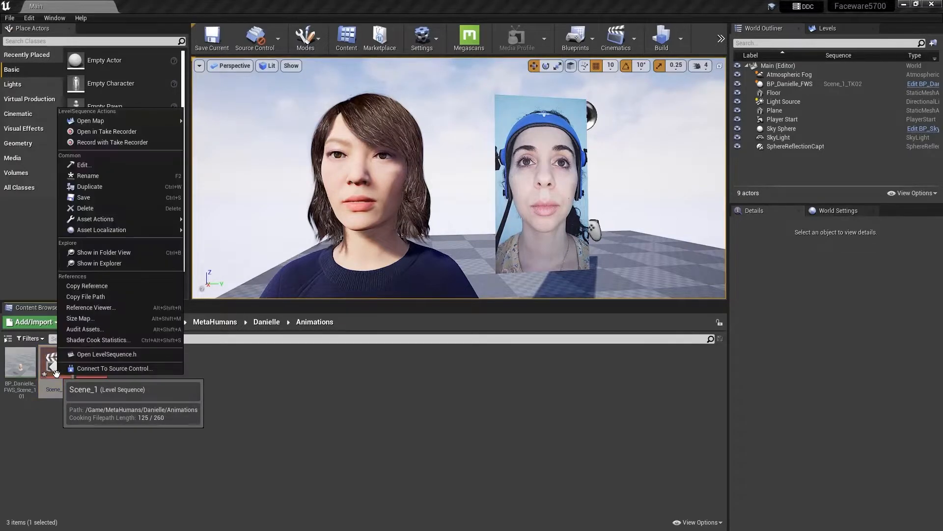
mouse_move(97, 220)
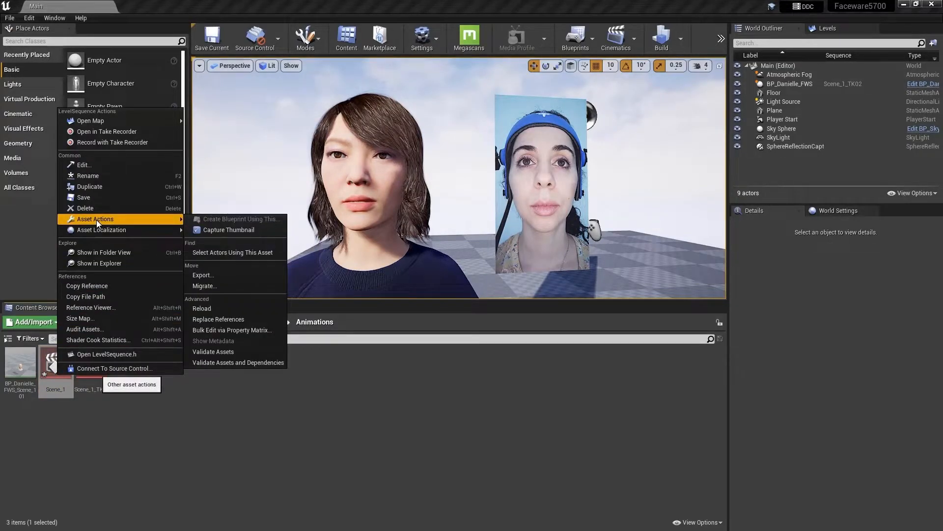
click(202, 308)
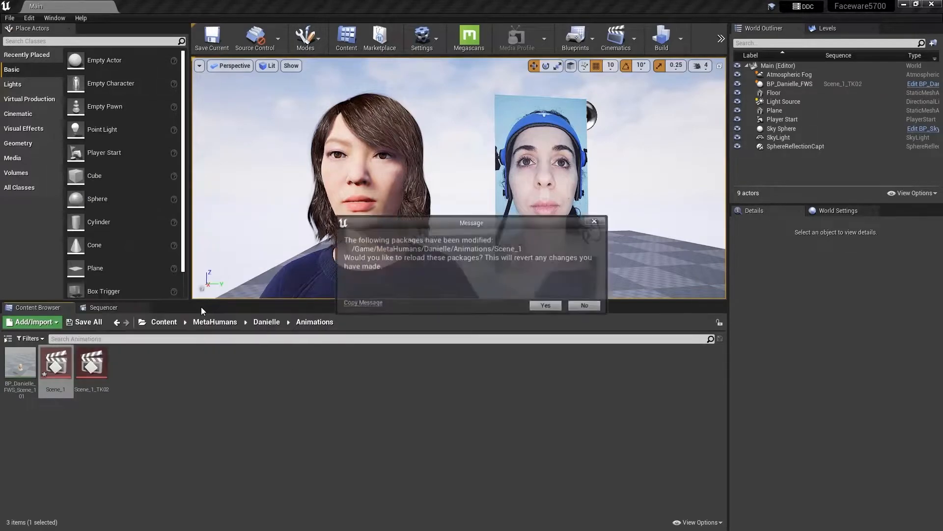
click(546, 305)
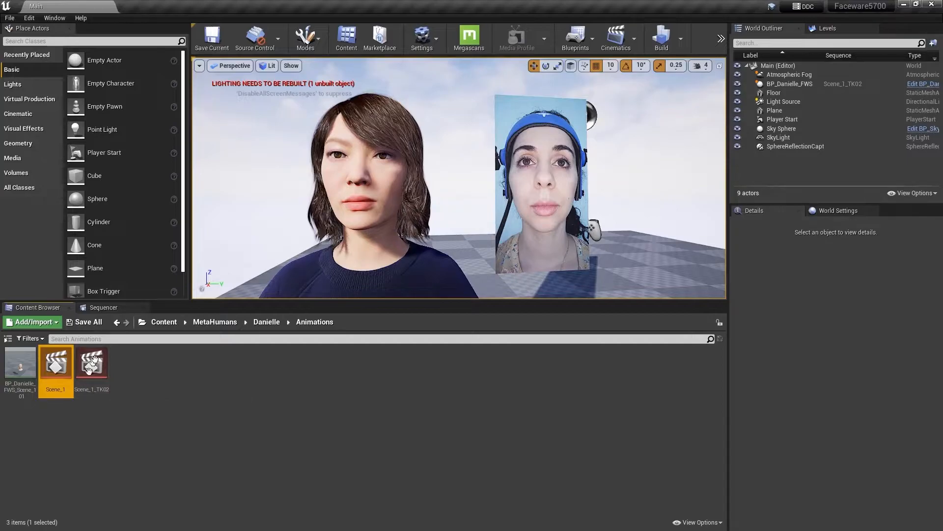
Play the Scene_1_TK02 sequence from before the face animation overlap to review the blended performance.
click(105, 309)
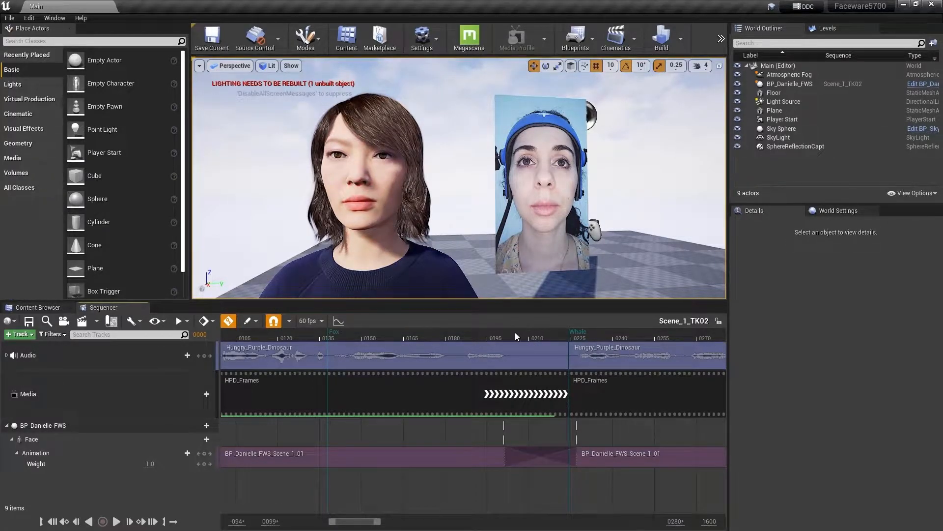
click(443, 334)
click(116, 521)
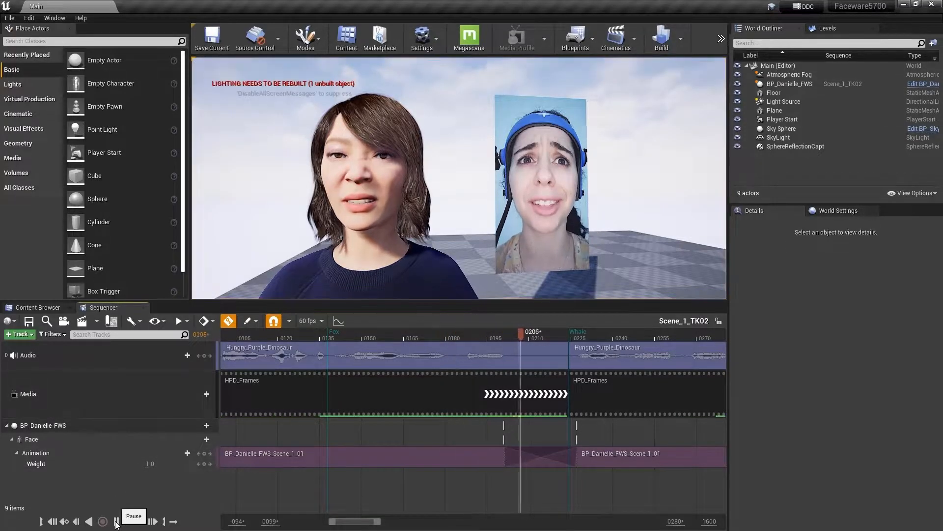
click(116, 522)
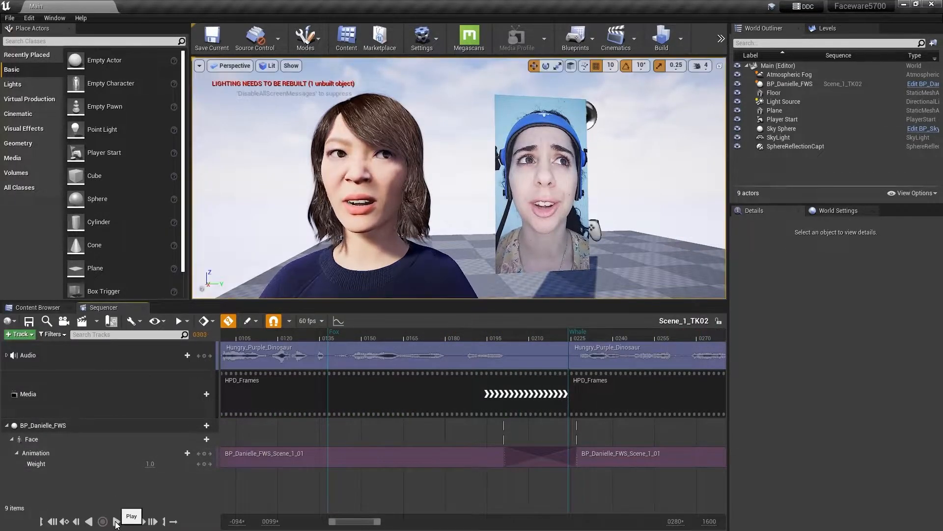
With the playhead at frame 245, bake the Face track to Face_ControlBoard_CtrlRig using the default baking options.
click(579, 337)
drag(580, 336, 628, 331)
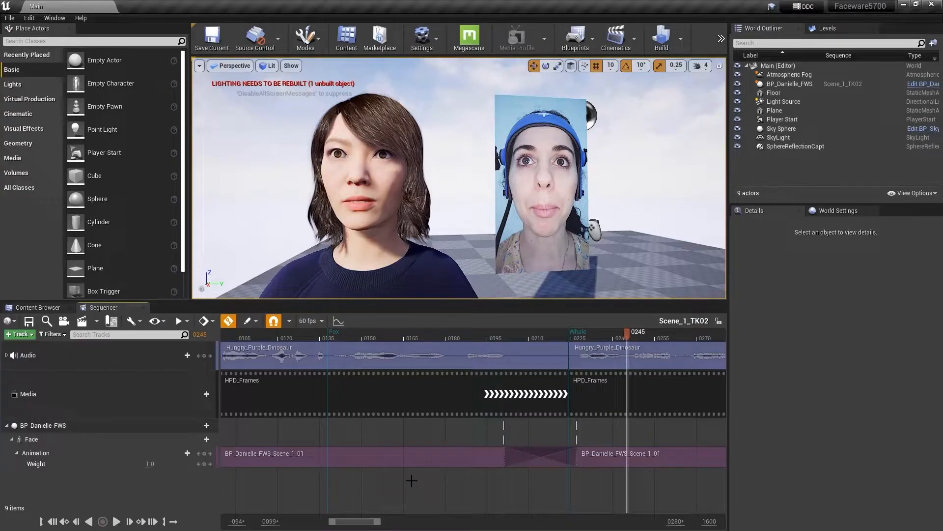
right_click(108, 440)
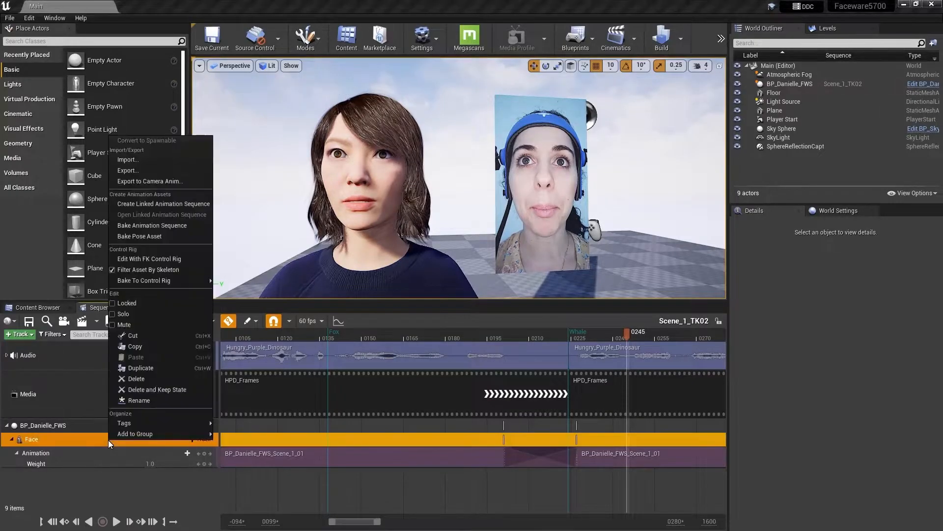
mouse_move(138, 280)
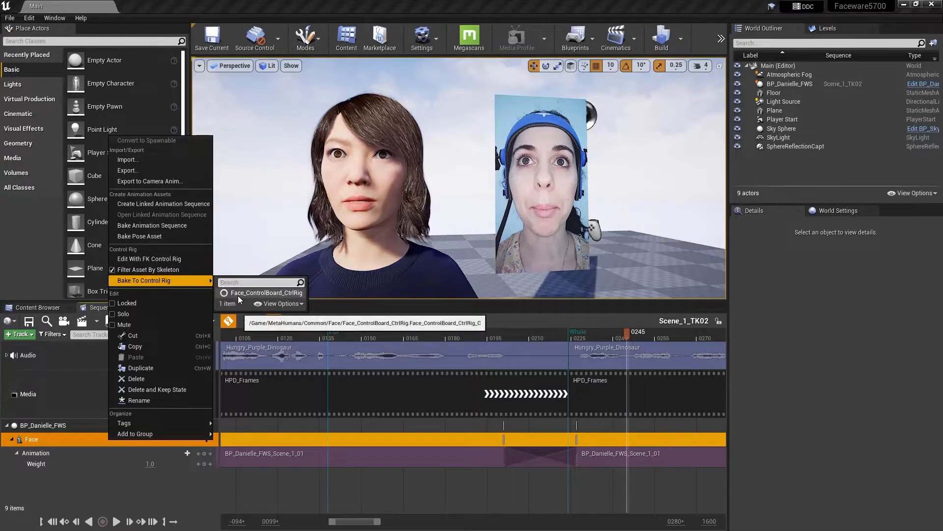
click(294, 293)
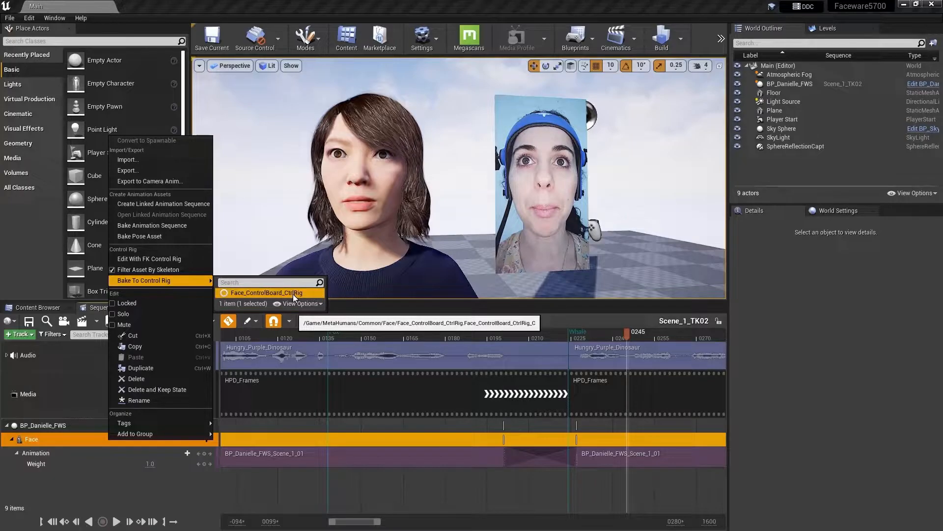
click(291, 294)
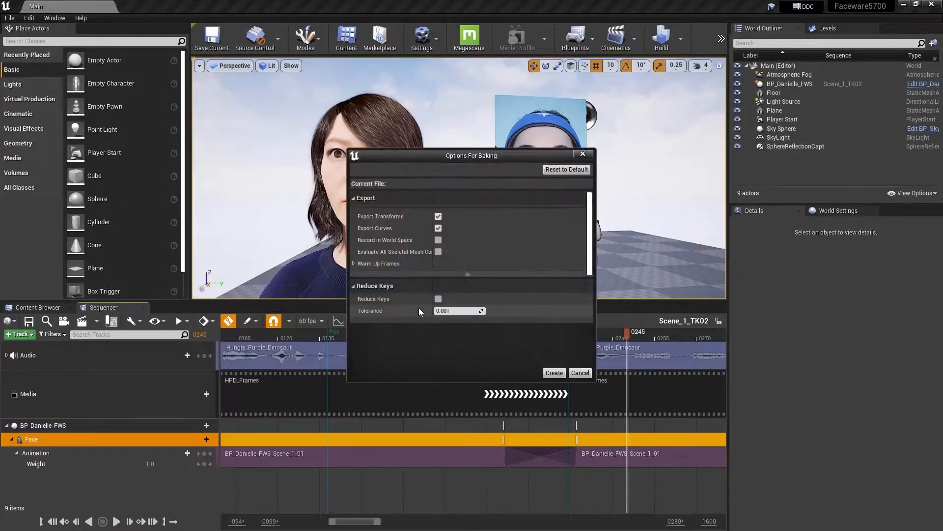
click(553, 371)
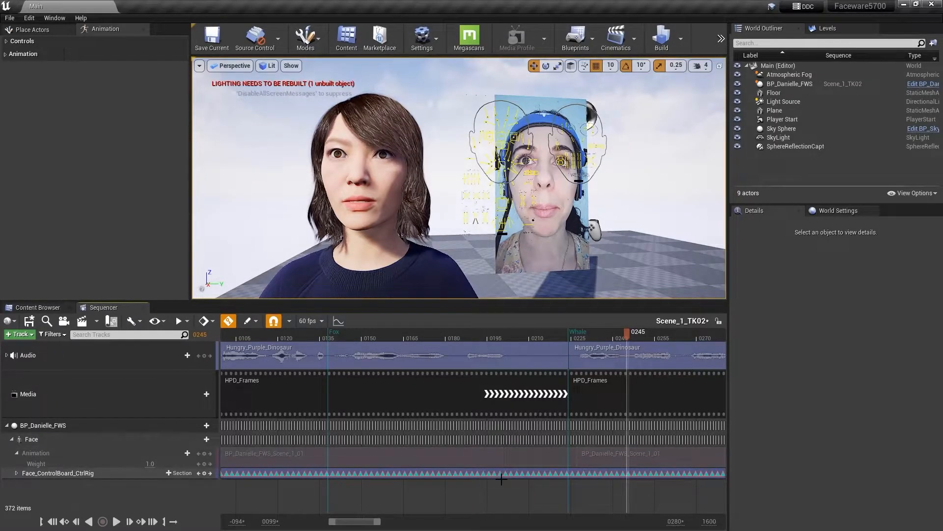
Focus on the Tweakers part of the control board and filter the sequence tracks by "Towa".
click(467, 214)
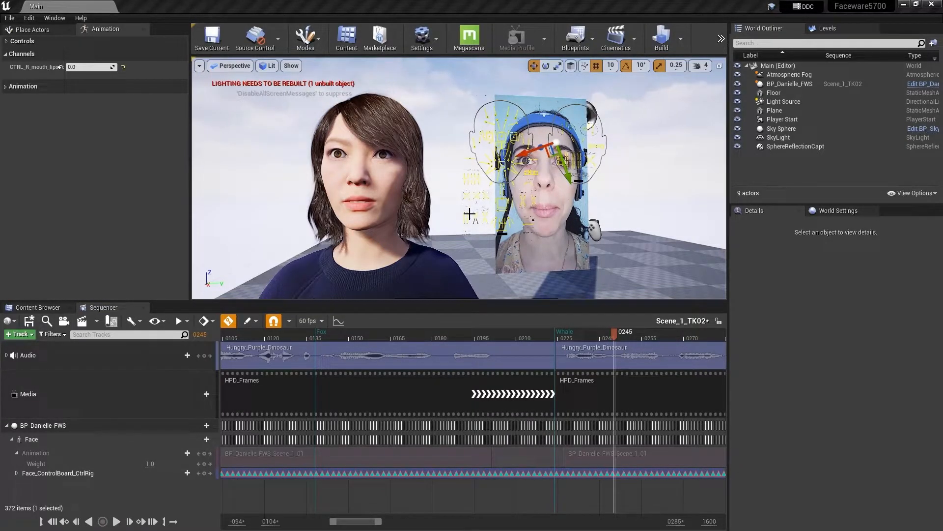
click(470, 213)
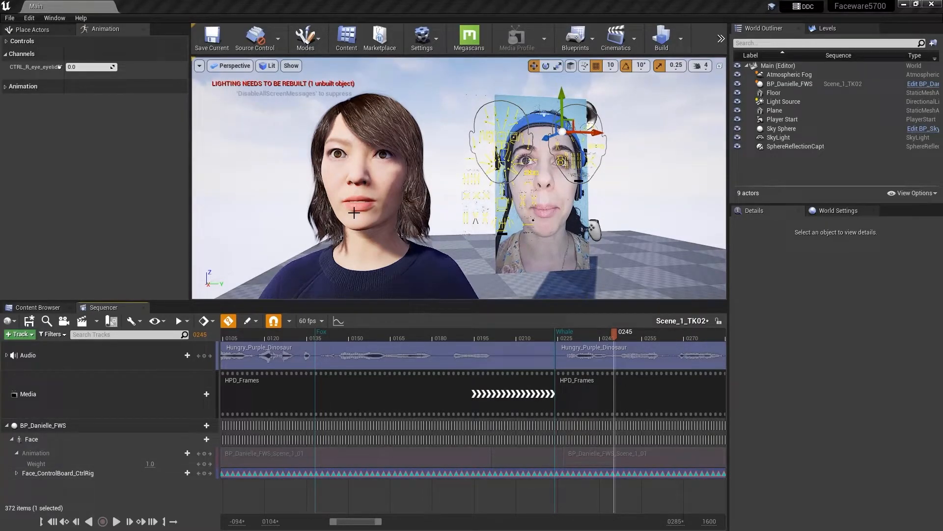
alt+right_drag(462, 199, 484, 199)
alt+middle_drag(462, 191, 418, 191)
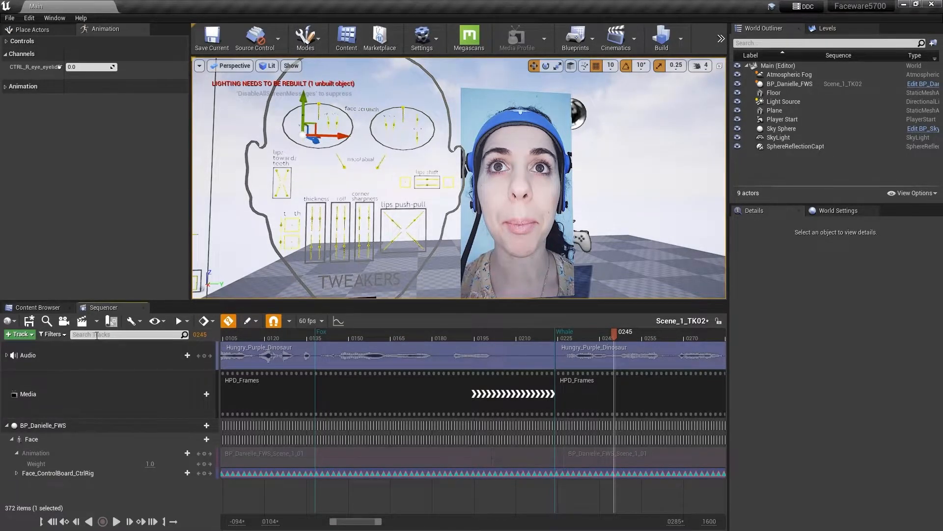
text(Towa)
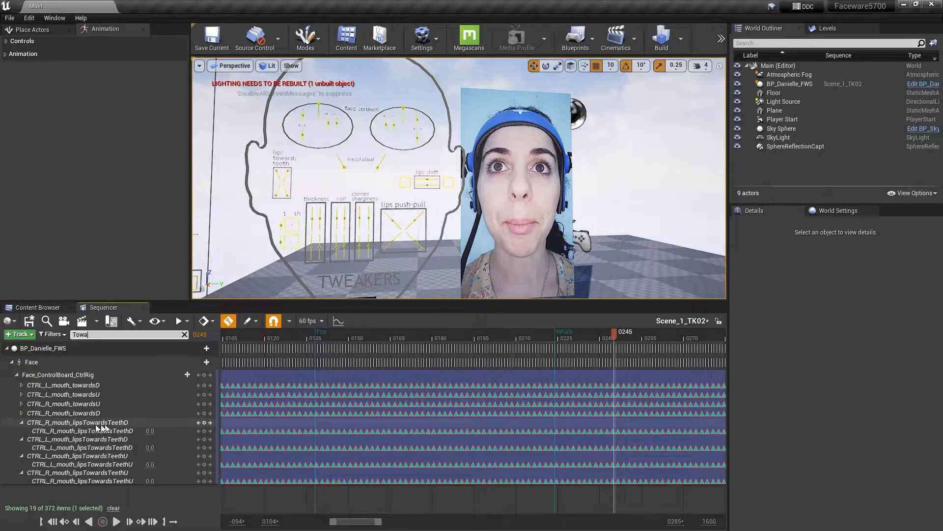
Collapse and re-expand the four mouth lipsTowardsTeeth controls in the filtered track list.
click(21, 422)
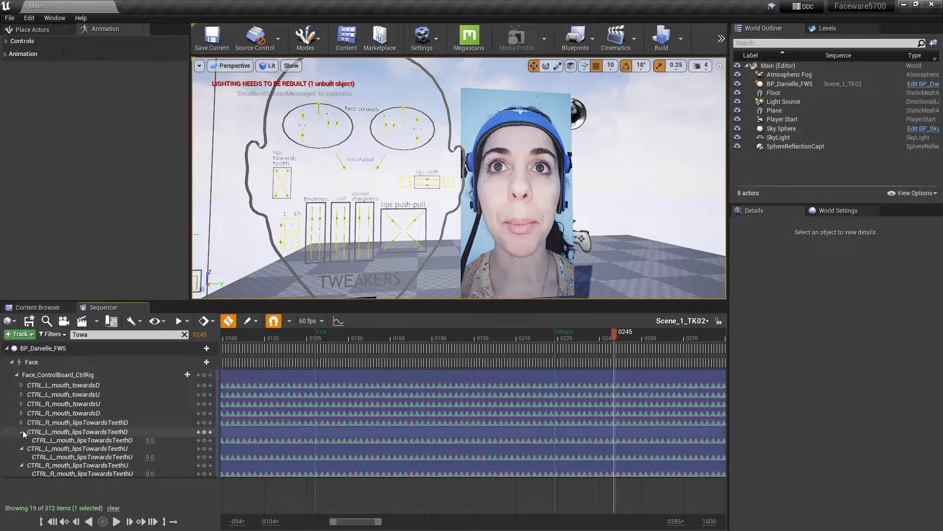
click(21, 431)
click(21, 441)
click(21, 450)
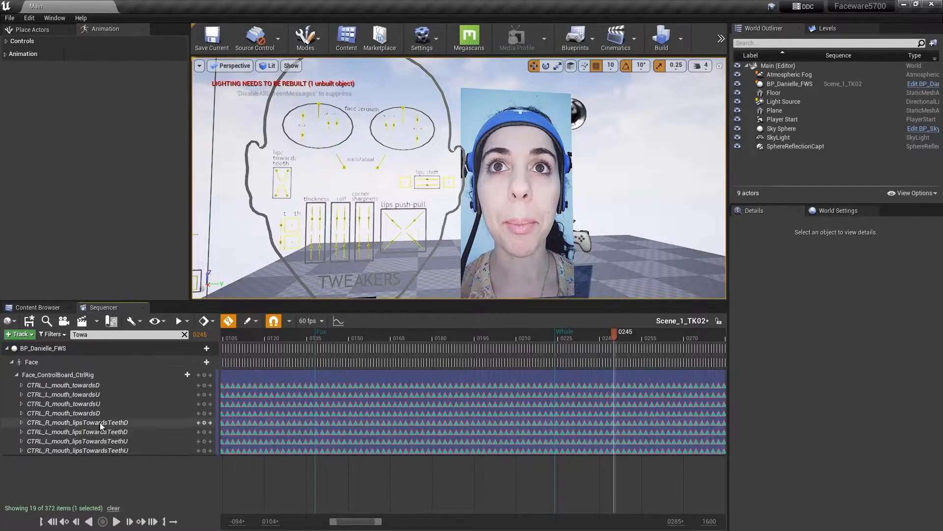
click(21, 451)
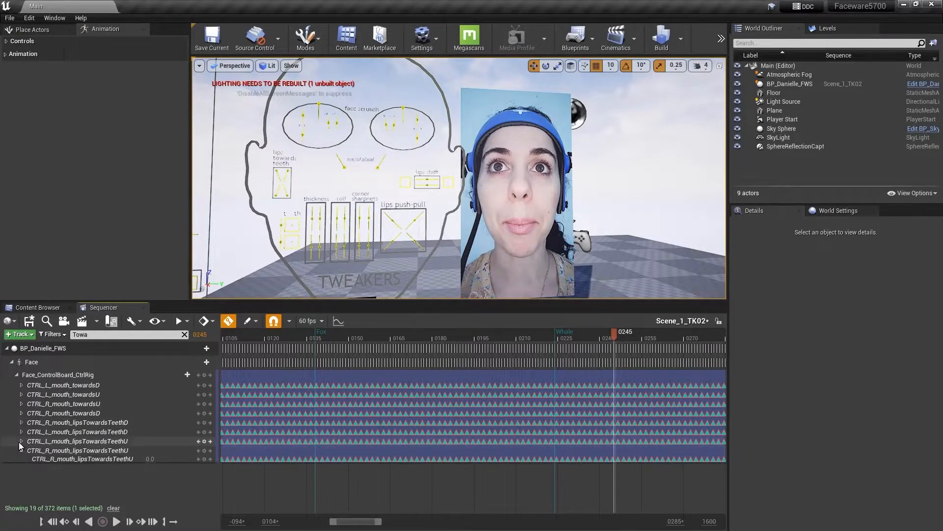
click(22, 441)
click(22, 441)
click(22, 431)
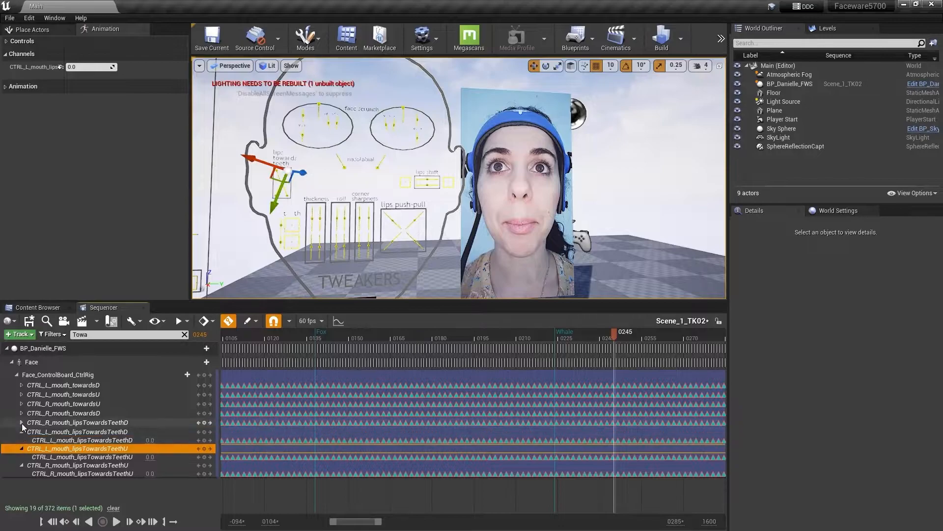
click(22, 422)
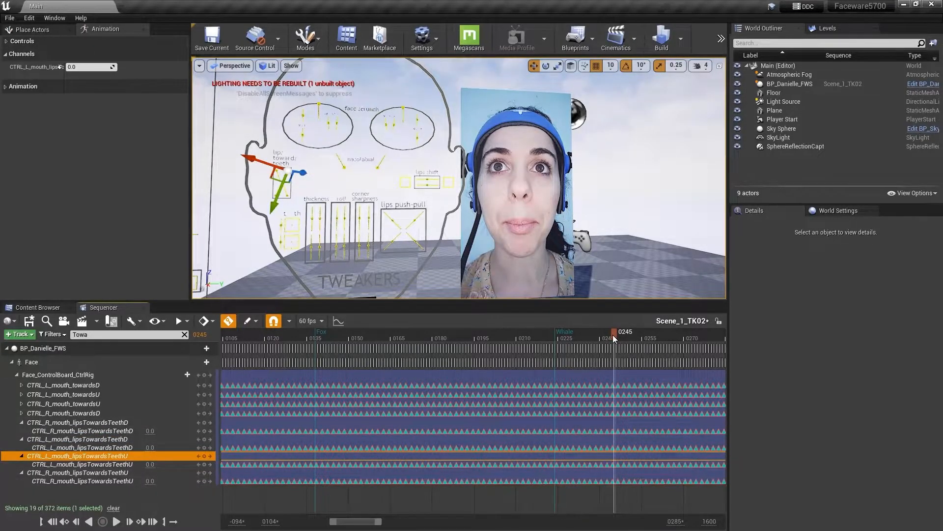
Add a marked frame at frame 240 and label it Mad.
mouse_move(610, 335)
mouse_down()
mouse_move(585, 337)
mouse_move(602, 337)
mouse_up()
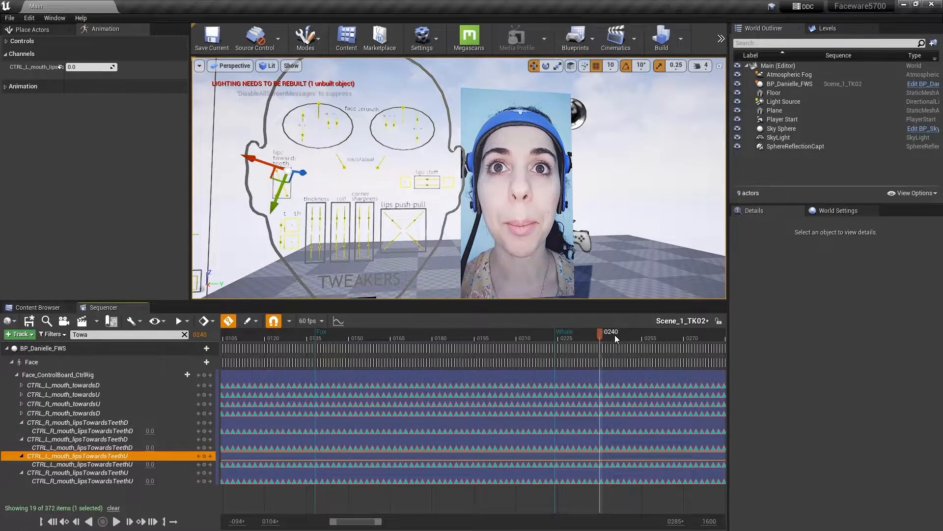
right_click(600, 332)
click(673, 461)
text(Mad)
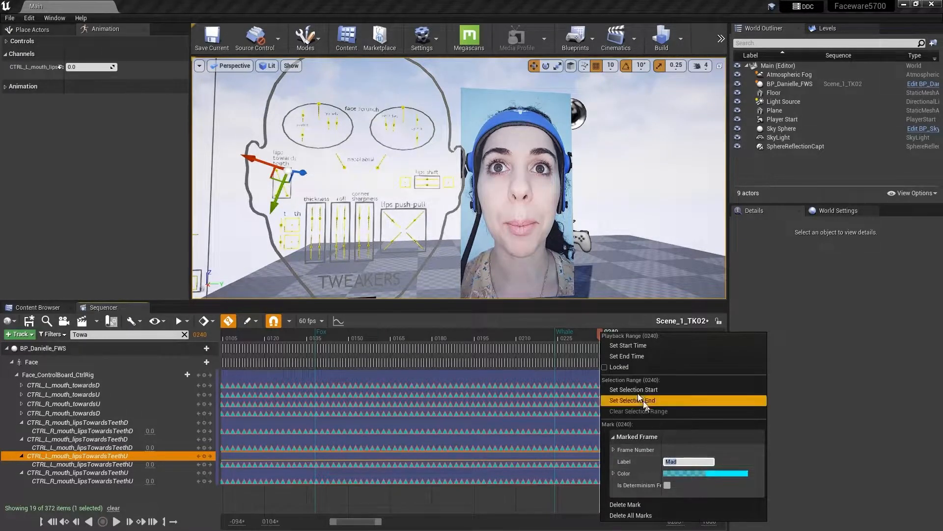
click(585, 318)
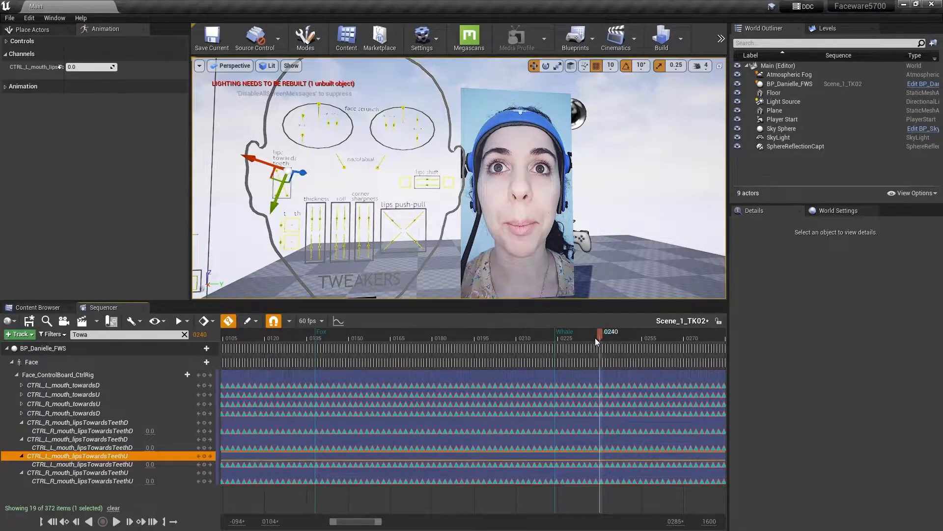
Delete the keys of the four lipsTowardsTeeth channels around the Mad mark, from about frame 223 to 260.
mouse_move(601, 336)
mouse_down()
mouse_move(582, 338)
mouse_move(599, 338)
mouse_move(593, 344)
mouse_up()
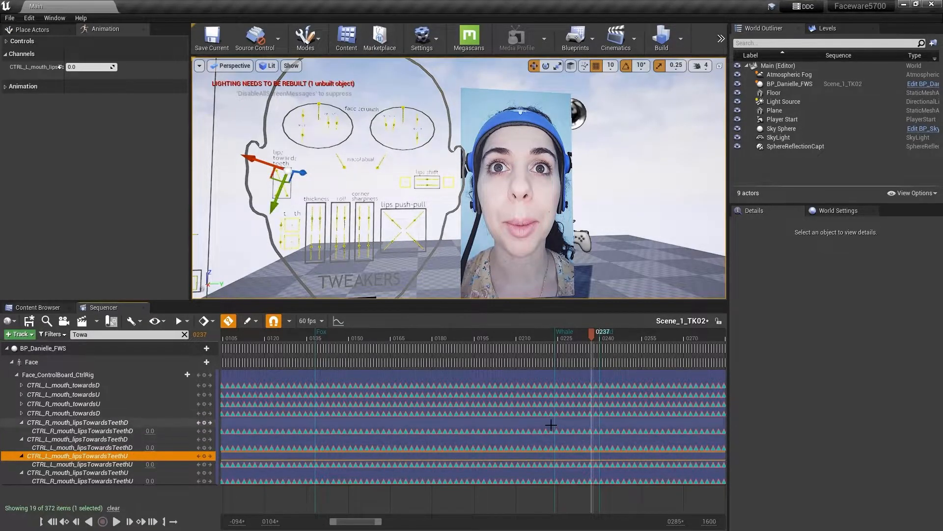
drag(551, 423, 647, 488)
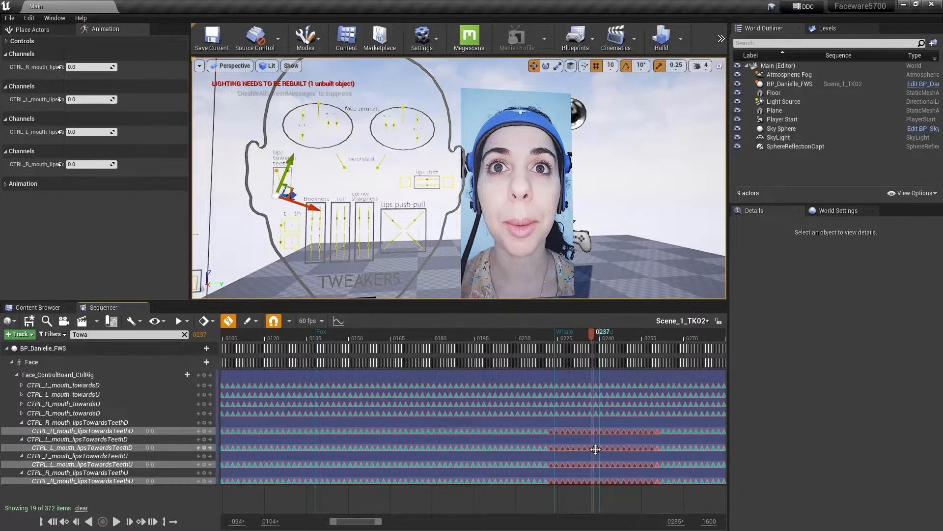
key(Delete)
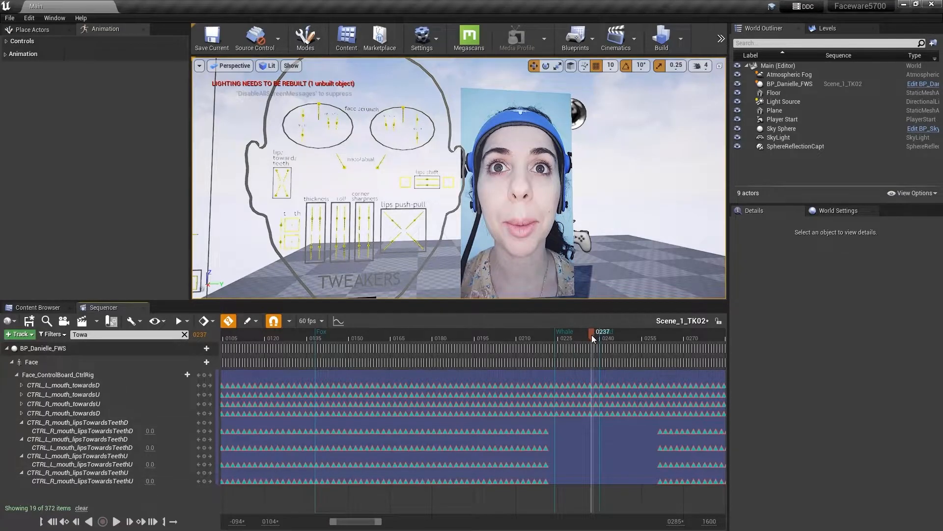
At frame 240, key the lipsTowardsTeeth channels with auto-key on: right lower 0.54, left lower 0.42, left upper 0.43, right upper 0.35.
drag(592, 334, 601, 334)
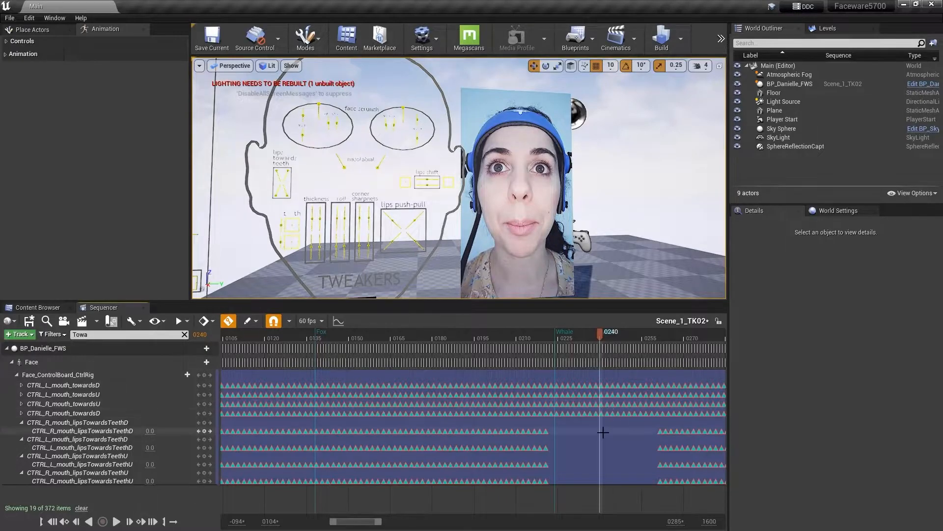
middle_drag(295, 223, 216, 222)
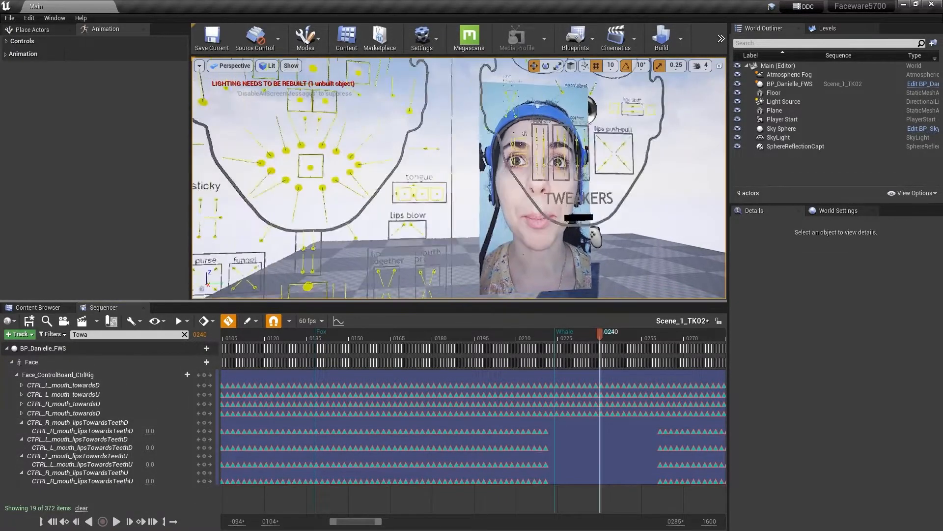
scroll(301, 228, down, 5)
middle_drag(301, 227, 319, 231)
alt+right_drag(309, 226, 261, 226)
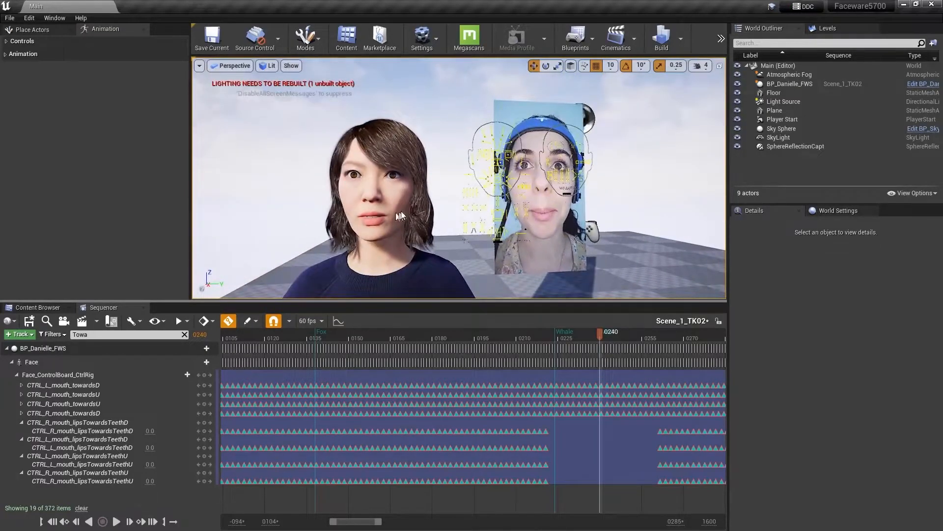
alt+right_drag(417, 207, 437, 206)
alt+right_drag(377, 231, 358, 230)
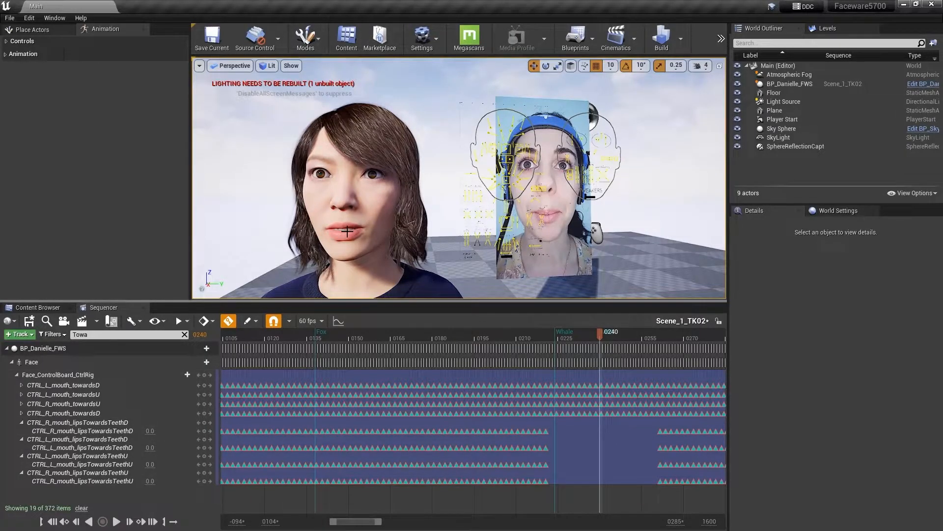
click(229, 322)
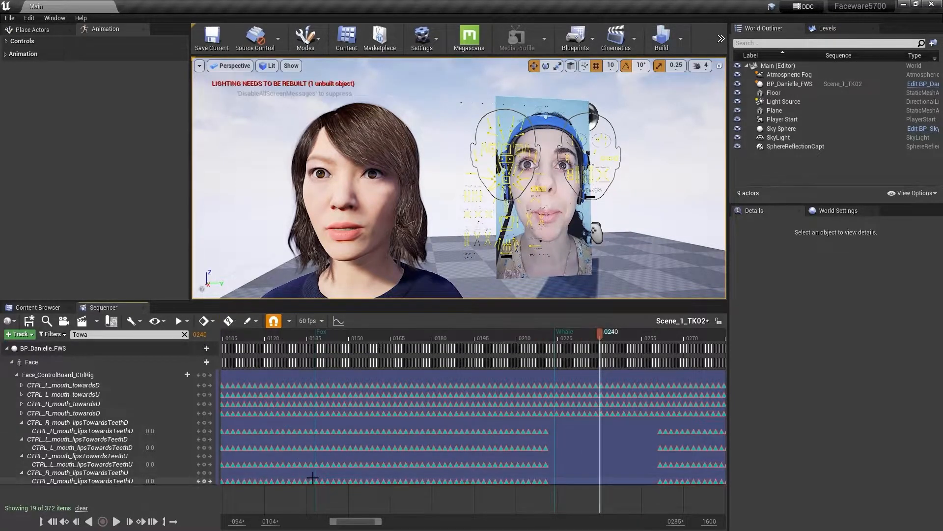
click(228, 321)
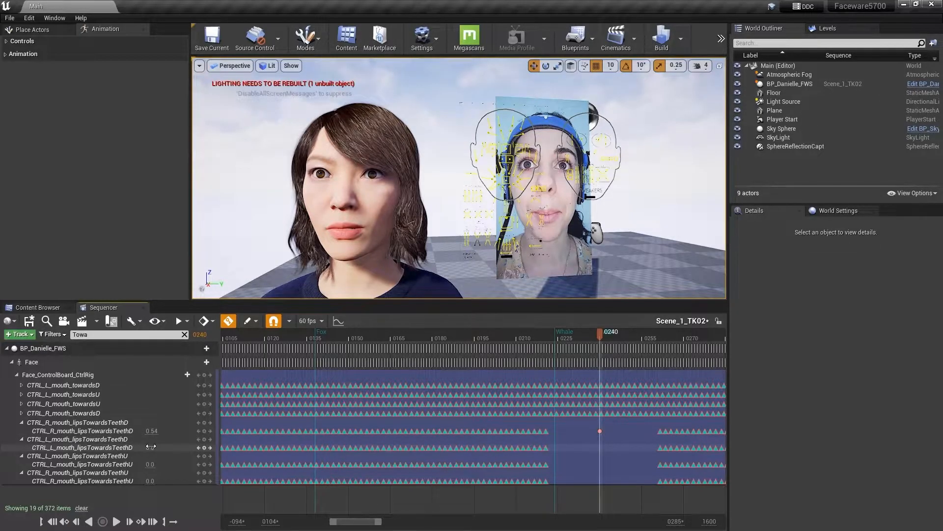
drag(151, 446, 156, 446)
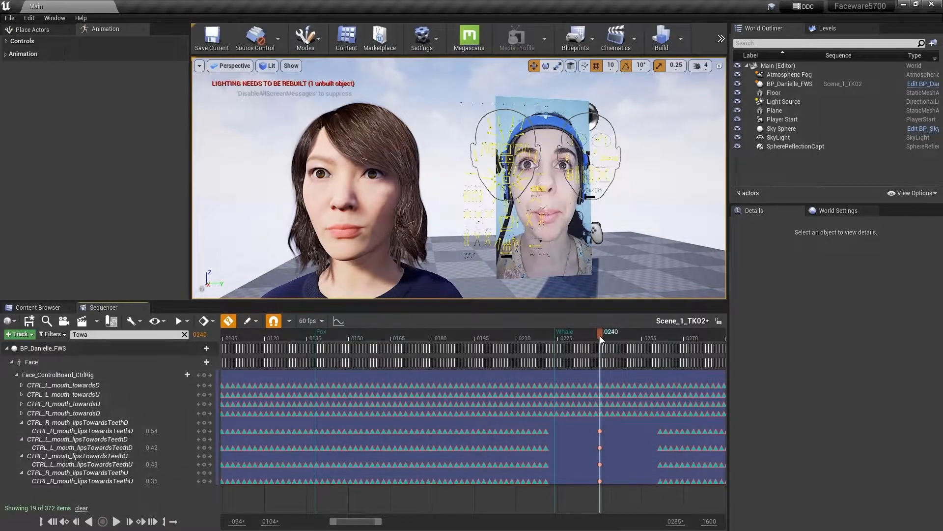
Scrub back to frame 223 and play the performance through the Mad mark to review the lip pose.
drag(600, 335, 565, 335)
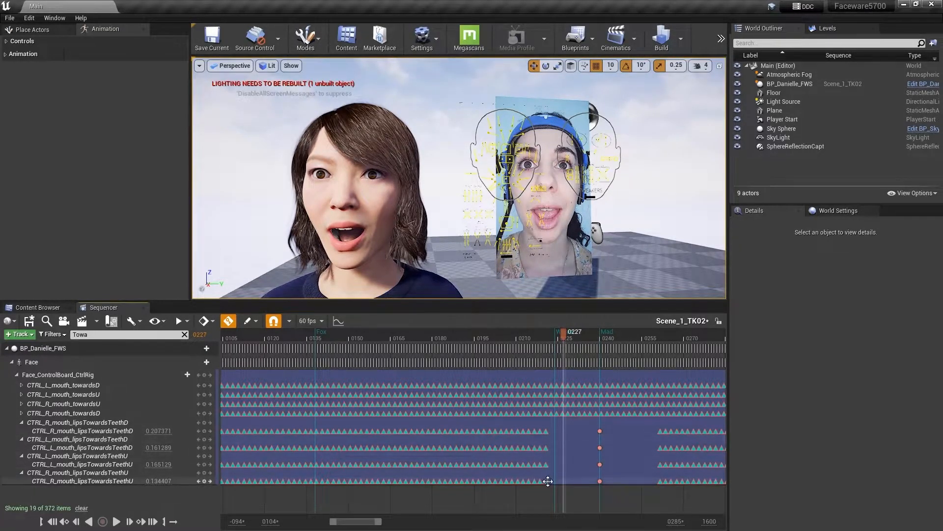
drag(564, 334, 554, 351)
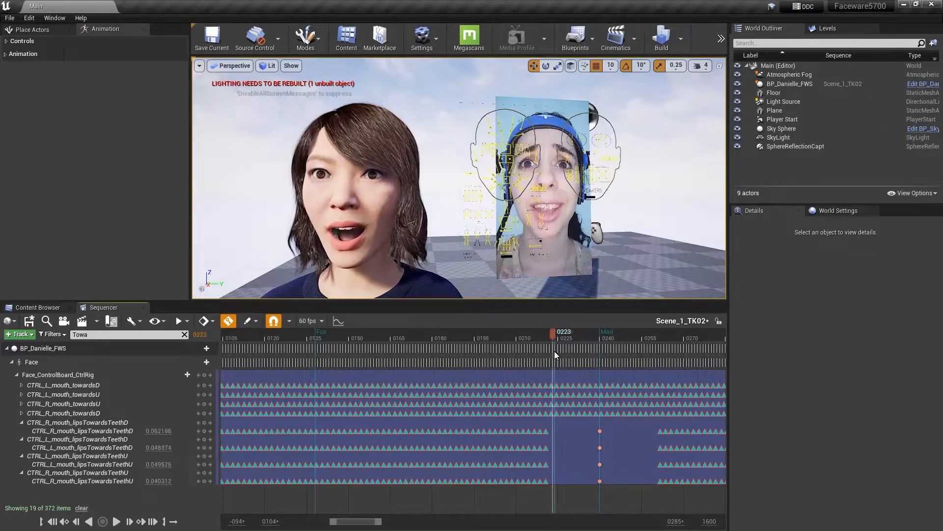
click(117, 521)
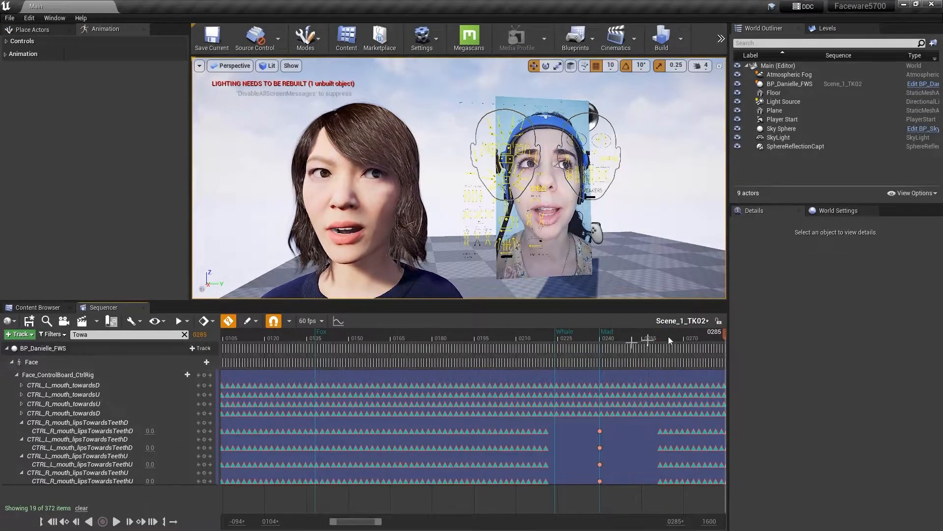
click(622, 339)
Key all four lipsTowardsTeeth channels to 0 at frame 233, before the Mad mark.
click(582, 344)
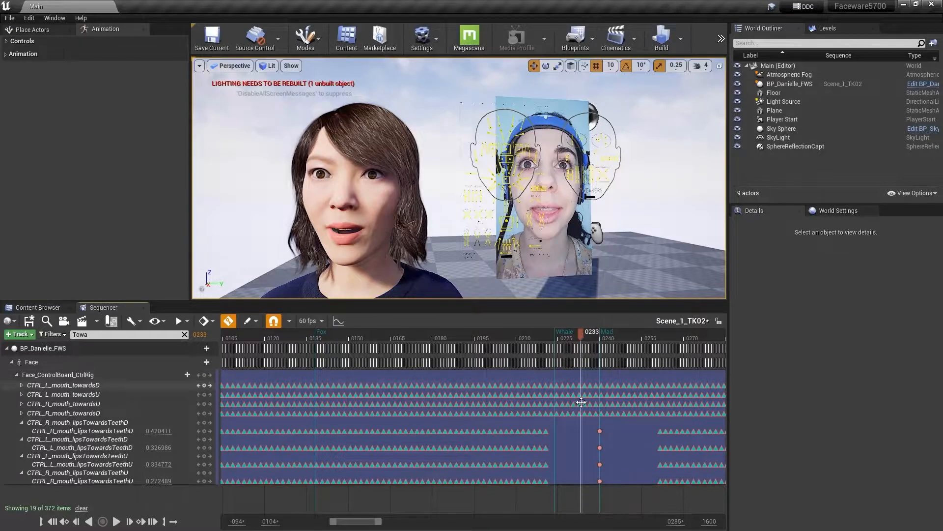
click(158, 430)
text(0)
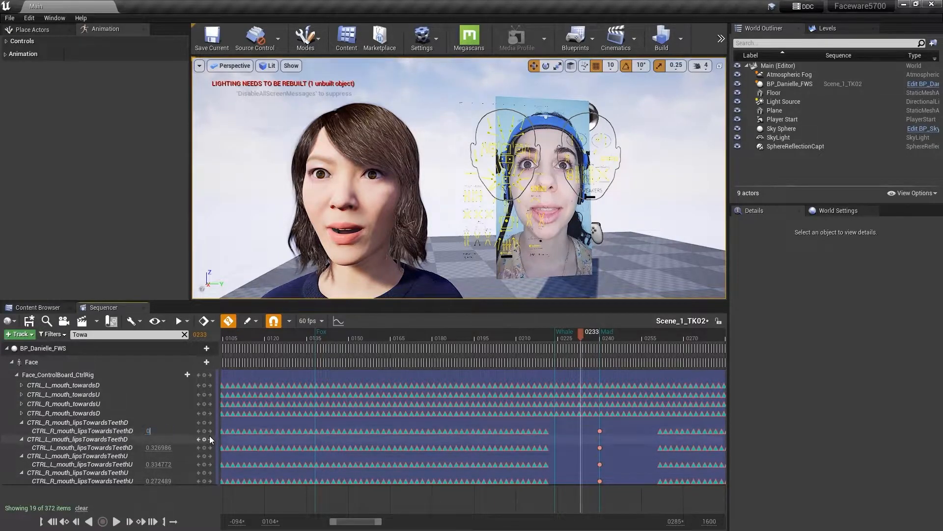
key(Tab)
text(0)
key(Tab)
text(0)
key(Tab)
text(0)
key(Return)
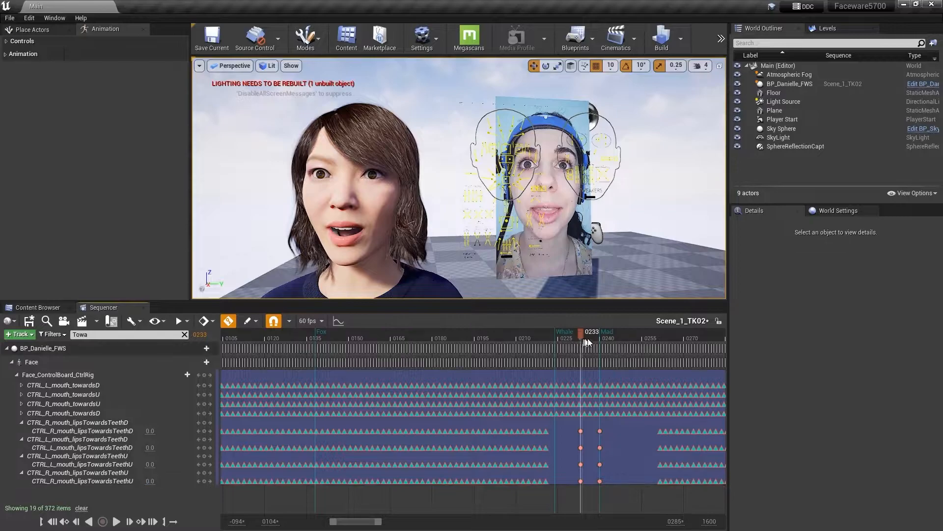
Key all four lipsTowardsTeeth channels to 0 at frame 246, after the Mad mark.
click(611, 340)
drag(613, 342, 618, 337)
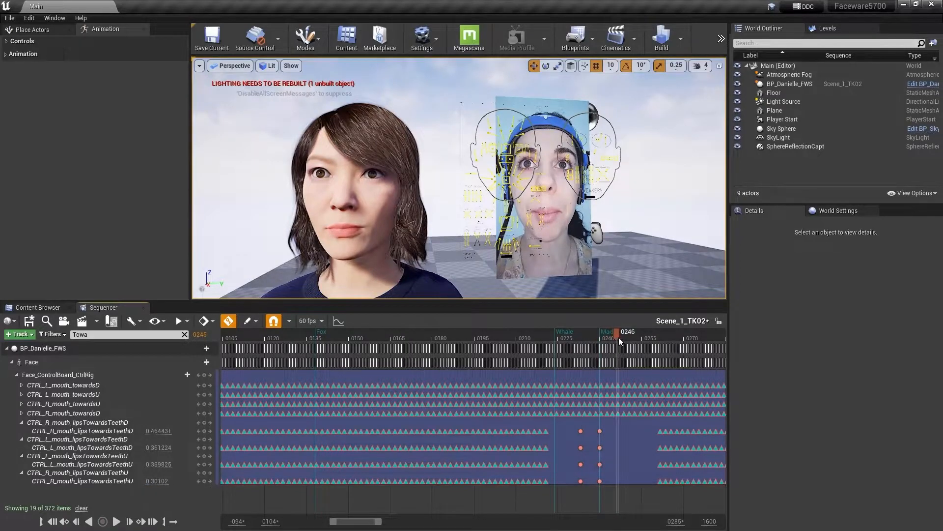
click(156, 430)
text(0)
key(Tab)
text(0)
key(Tab)
text(0)
key(Tab)
text(0)
key(Return)
Play the performance from frame 222 to check the lip movement around the Mad mark, and stop playback.
drag(617, 335, 550, 339)
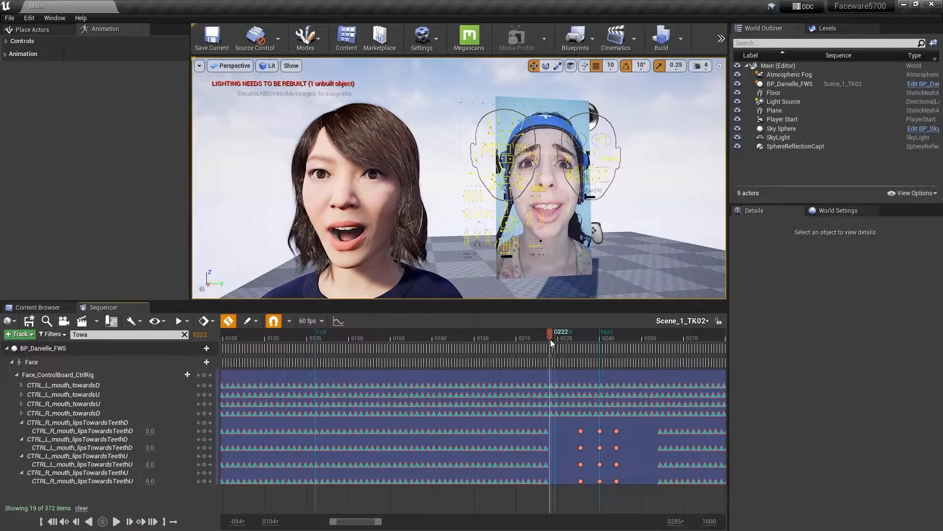
click(116, 521)
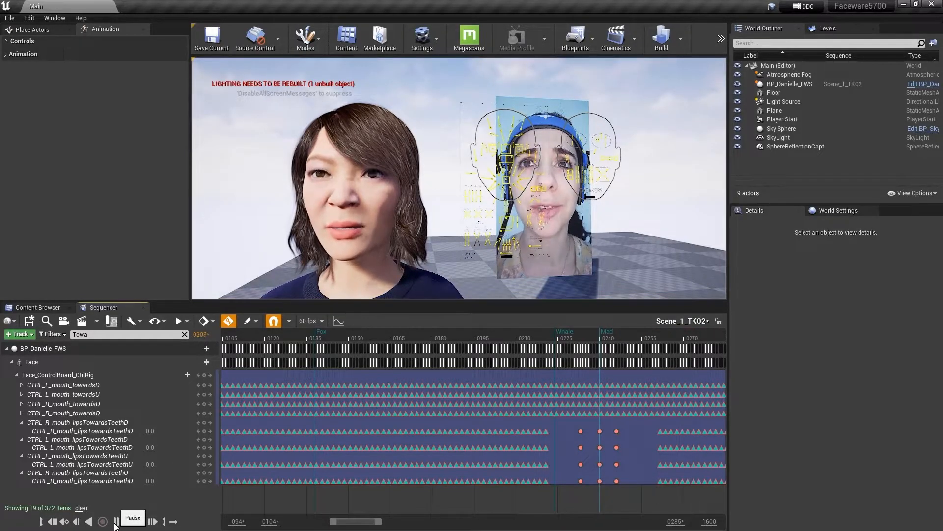
click(116, 521)
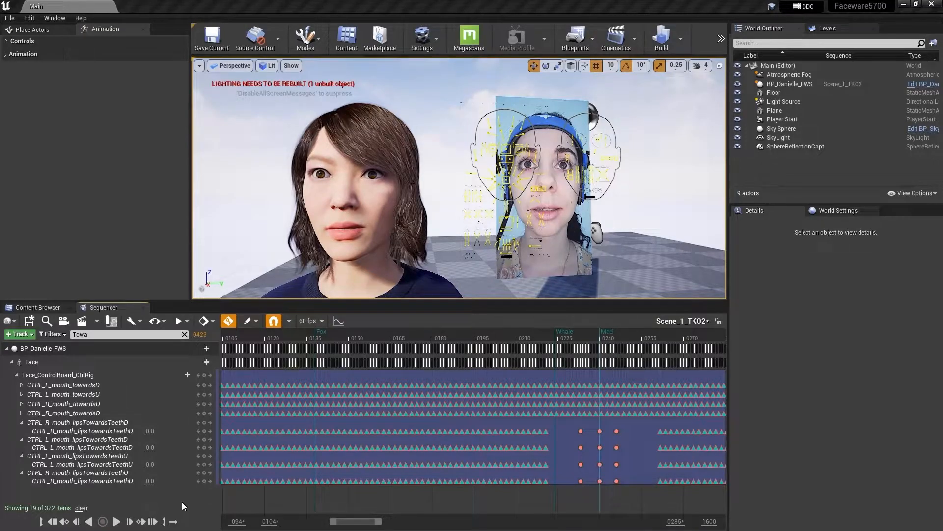
Clear the track filter, collapse the Face_ControlBoard_CtrlRig track, and move to frame 48 near the sequence start.
click(184, 334)
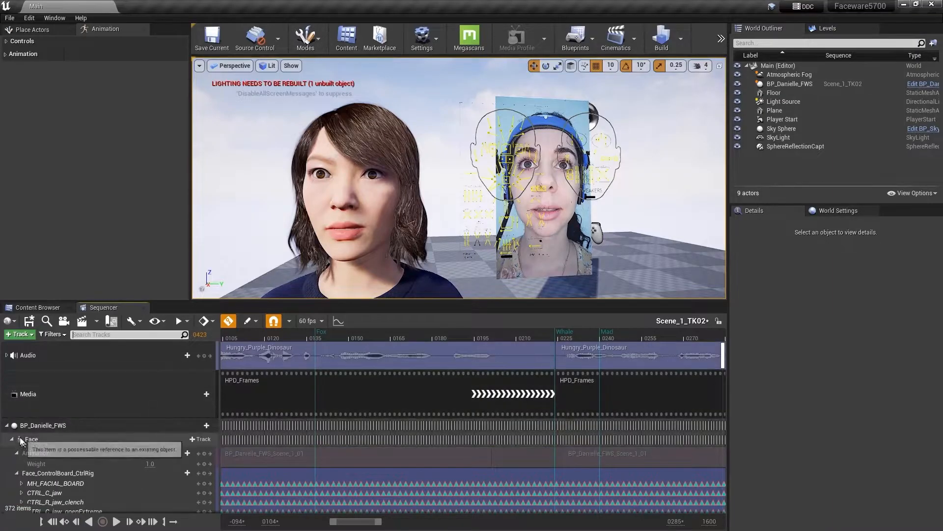
click(17, 474)
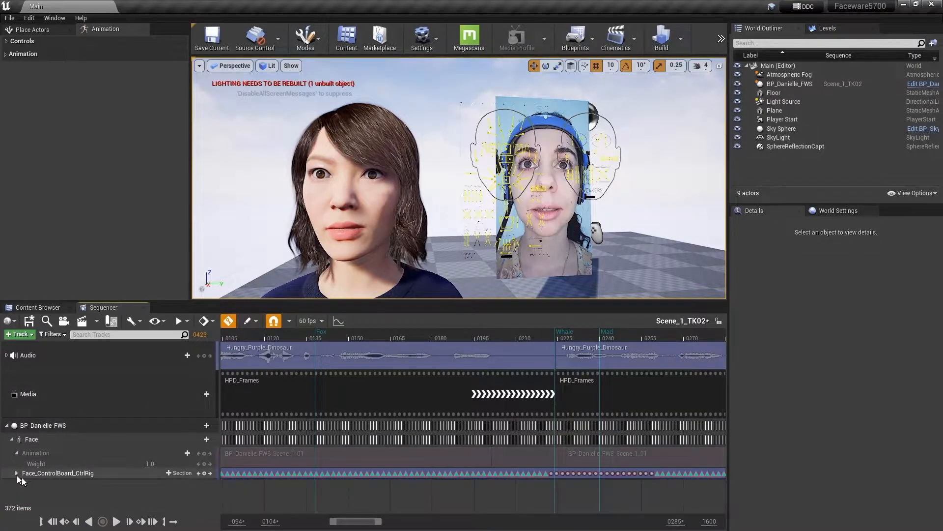
mouse_move(333, 522)
mouse_down()
mouse_move(311, 524)
mouse_move(329, 524)
mouse_up()
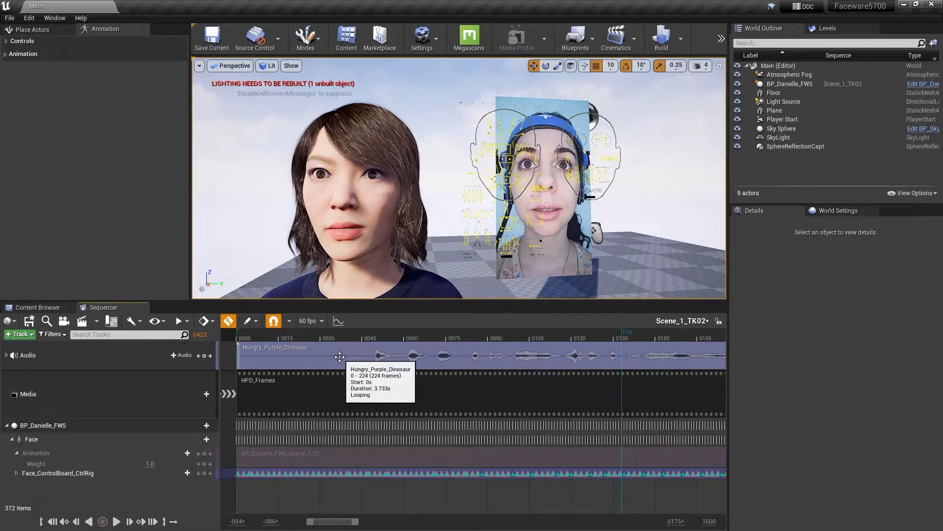
drag(323, 337, 362, 338)
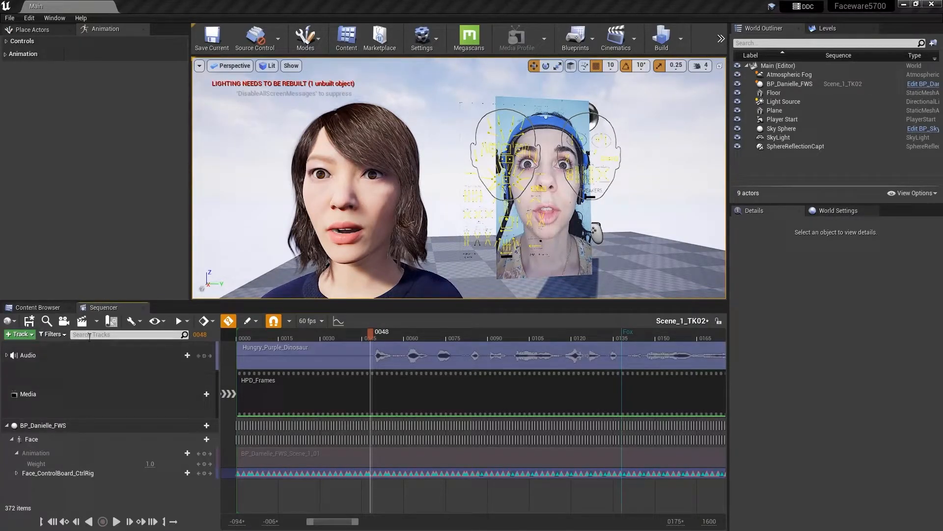
Filter the sequence tracks by "Funn" and expand the four mouth funnel controls.
click(114, 334)
text(Funn)
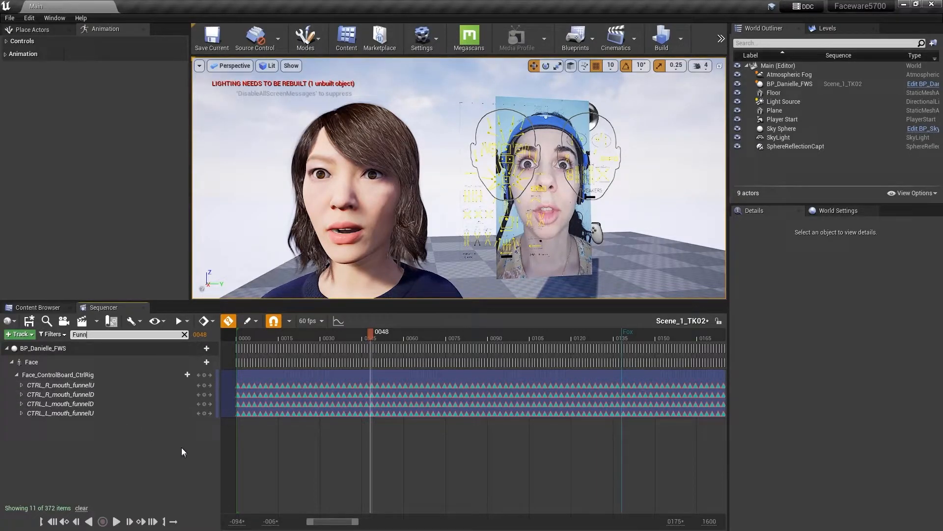
click(19, 412)
click(21, 413)
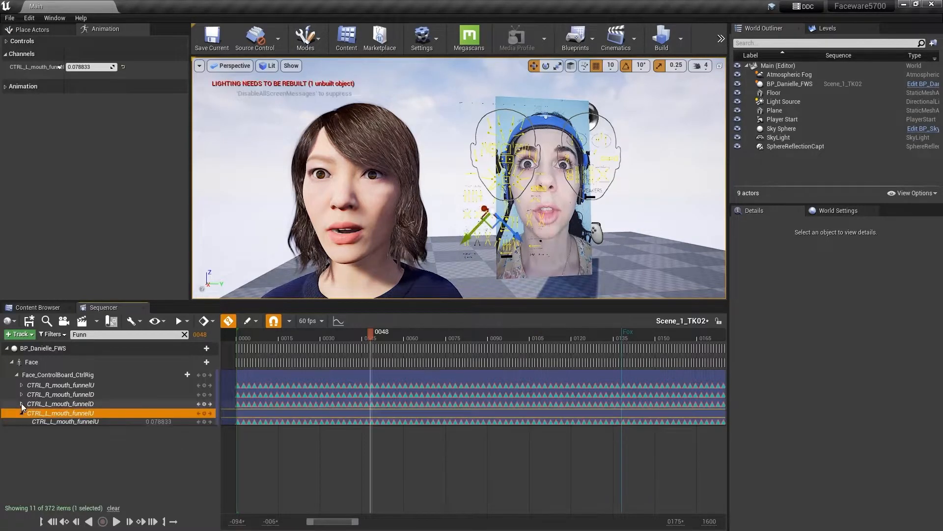
click(22, 403)
click(21, 394)
click(22, 385)
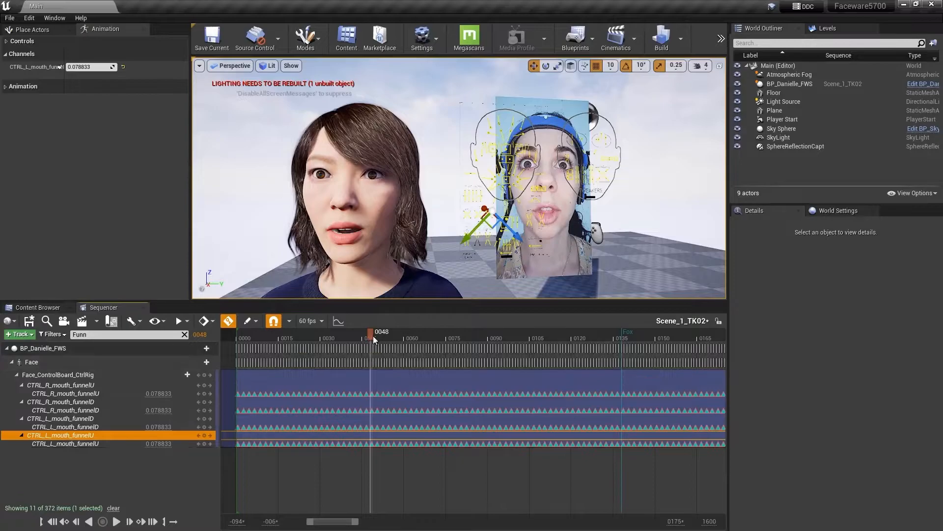
Add an Additive section to Face_ControlBoard_CtrlRig at frame 47 and extend it over the whole animation, from frame 0 to about 540.
drag(371, 335, 407, 334)
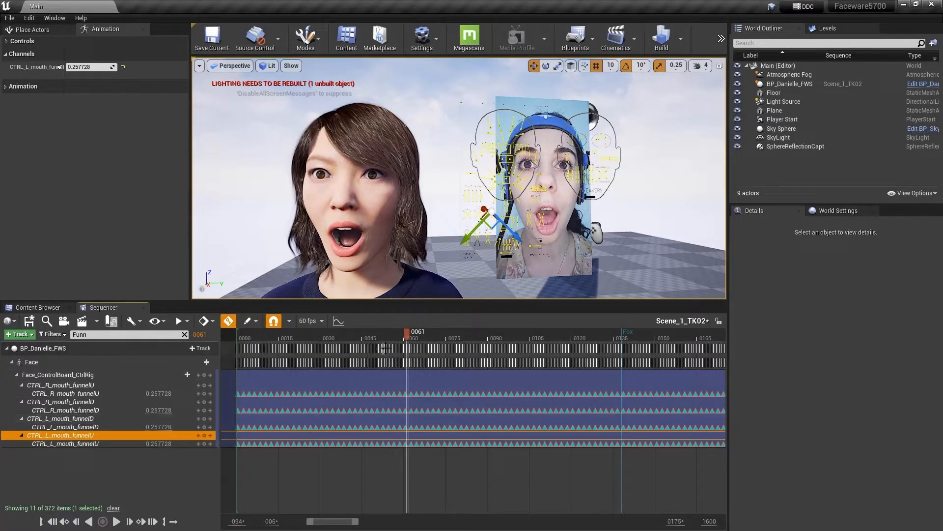
drag(407, 339, 368, 337)
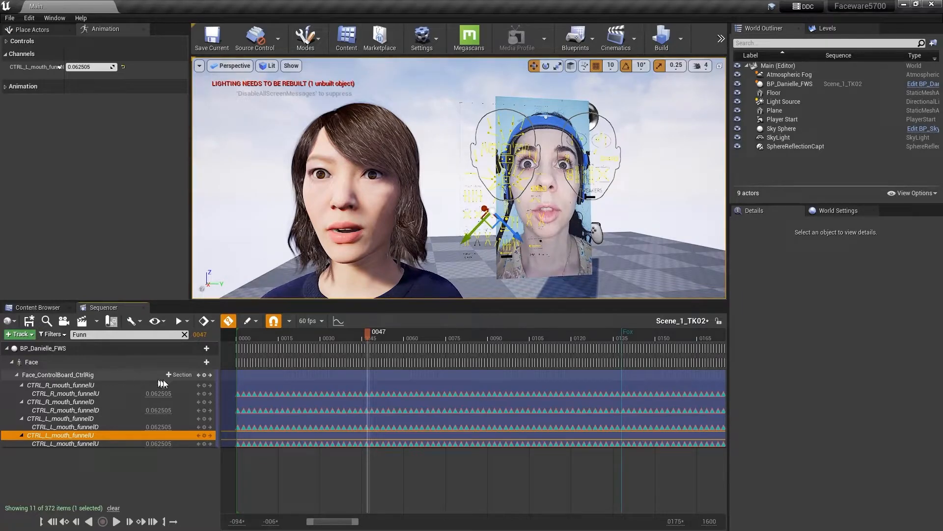
click(179, 375)
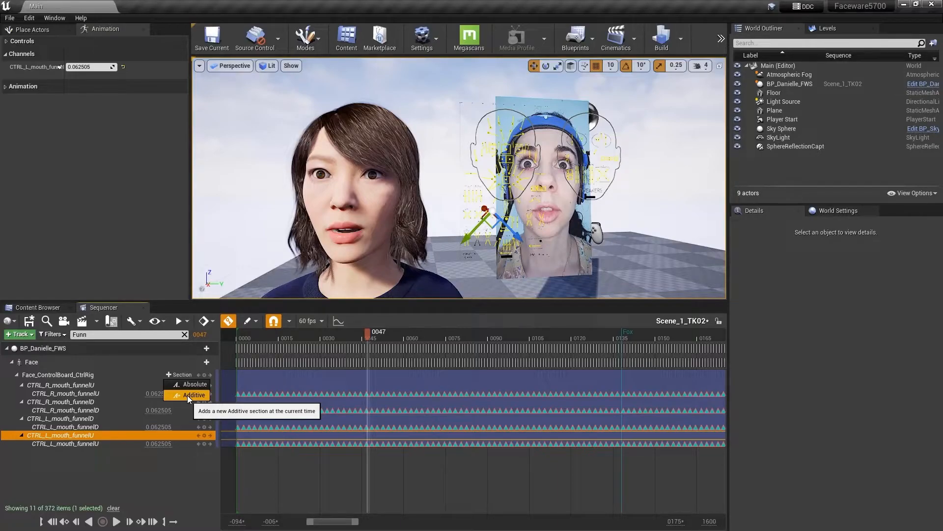
click(187, 395)
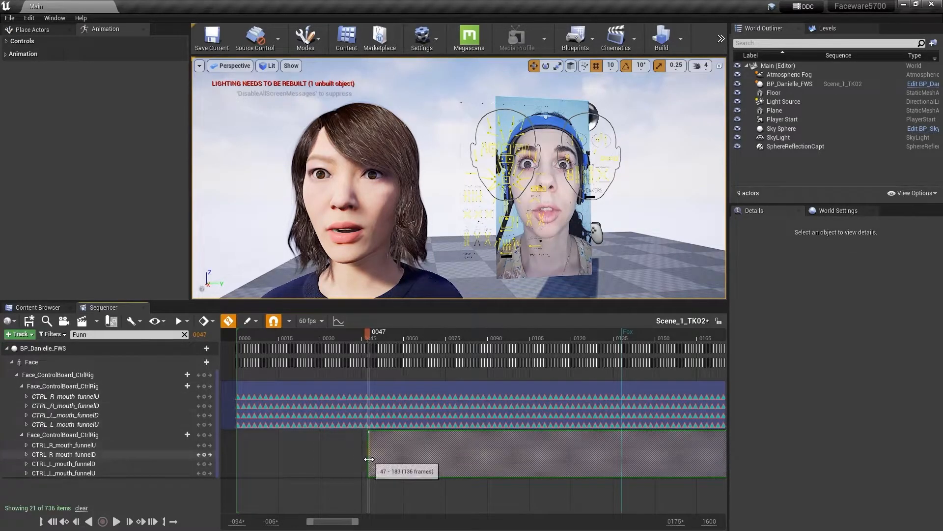
drag(369, 459, 239, 456)
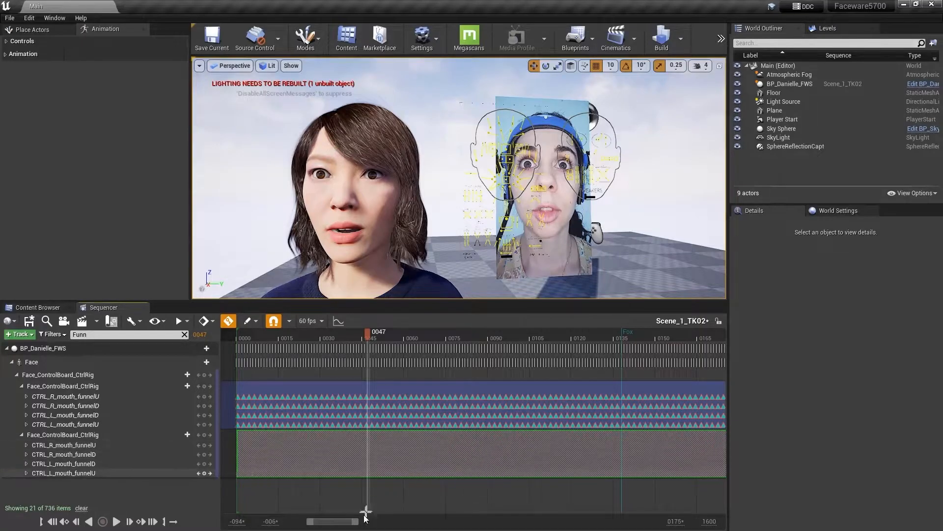
drag(357, 521, 529, 525)
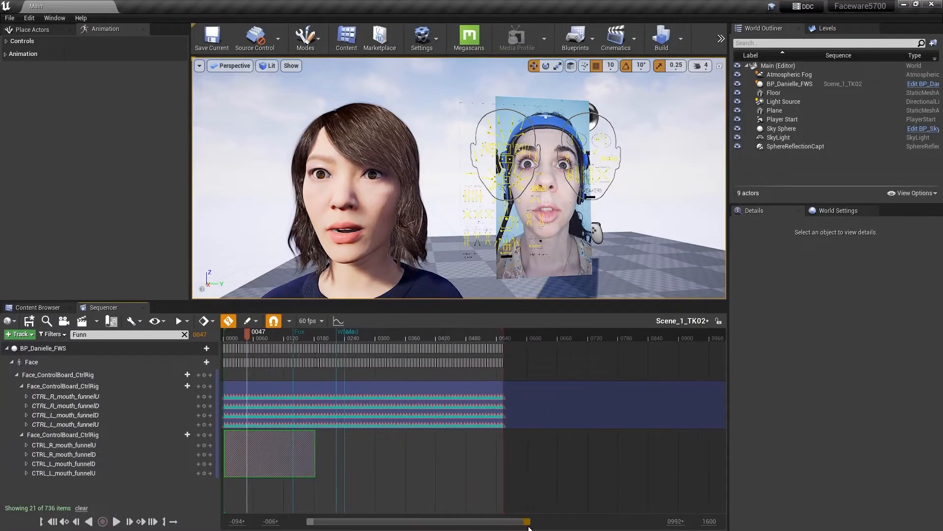
drag(315, 453, 501, 453)
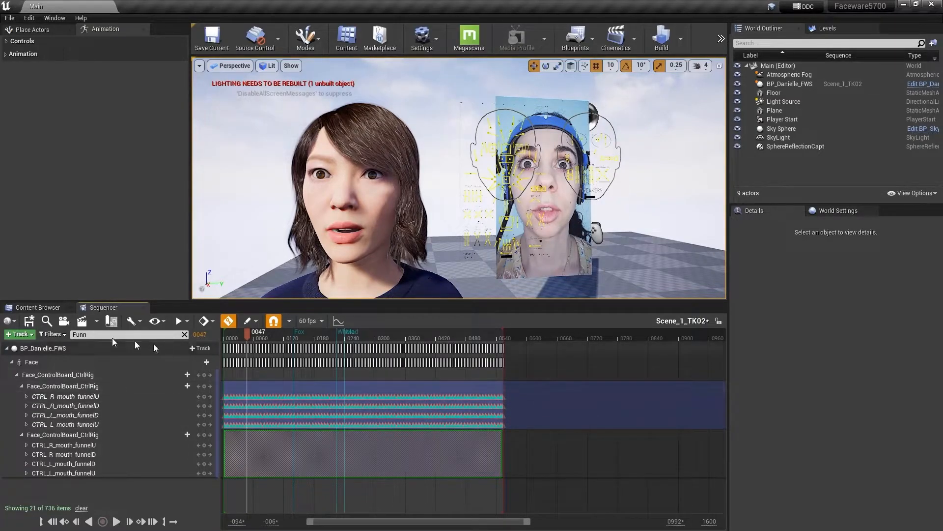
Collapse the base Face_ControlBoard_CtrlRig section in the unfiltered track list to compare both sections, and filter by "Funn" again.
click(184, 334)
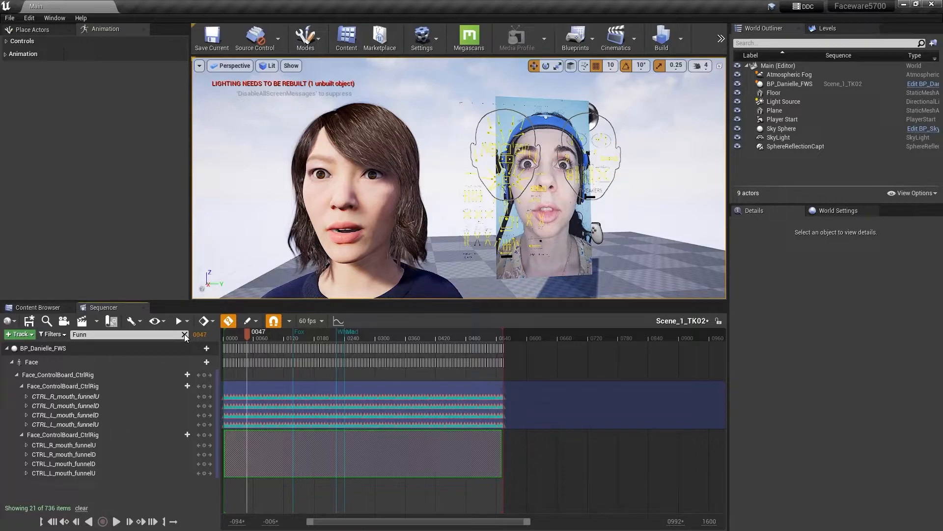
scroll(113, 393, down, 3)
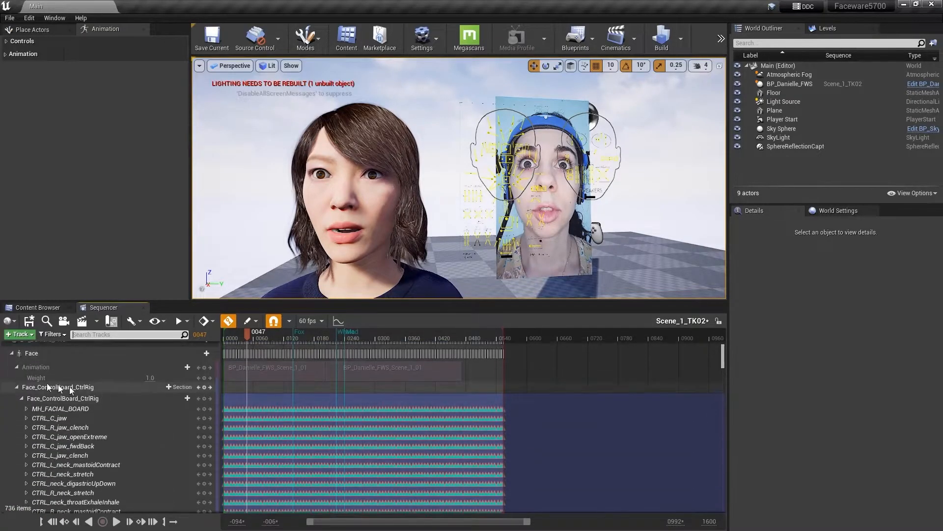
click(21, 398)
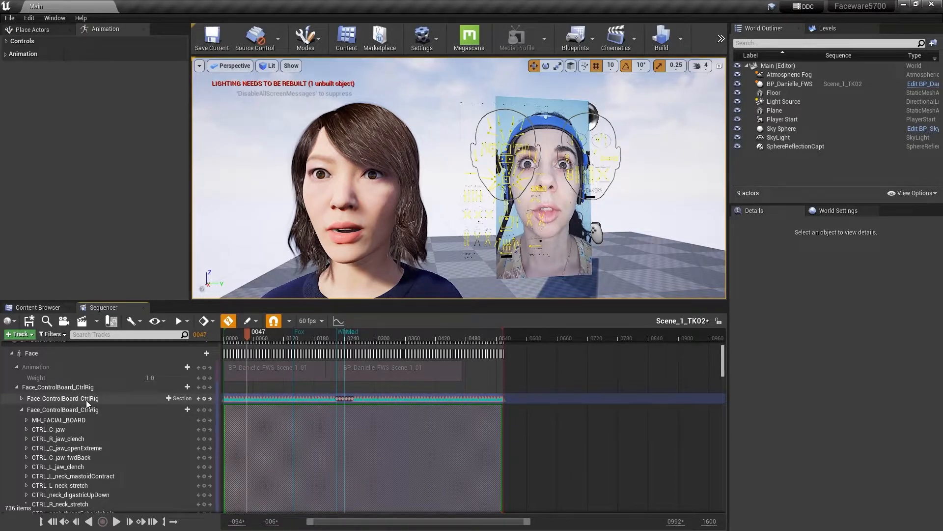
click(108, 334)
text(Funn)
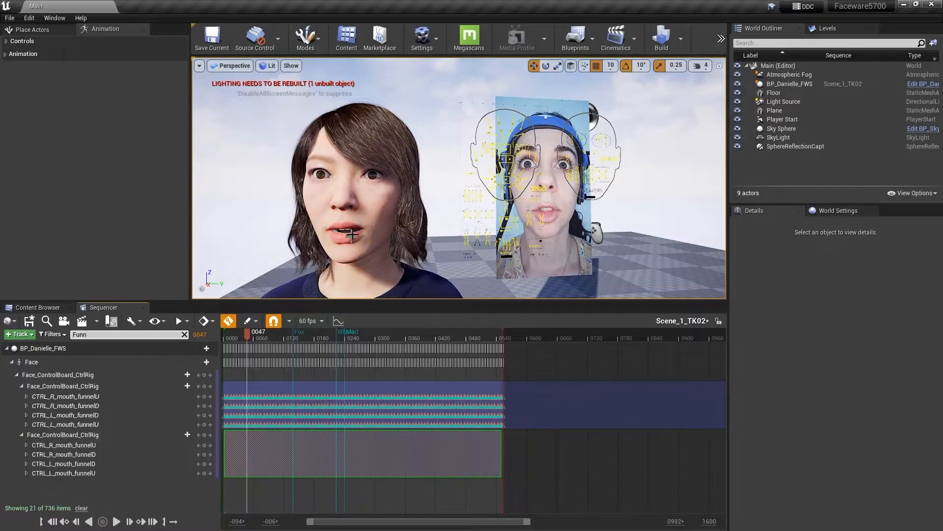
Expand the four mouth funnel controls in the additive section and try 0.9 on both upper funnels at frame 47.
click(27, 474)
click(27, 463)
click(27, 455)
click(26, 445)
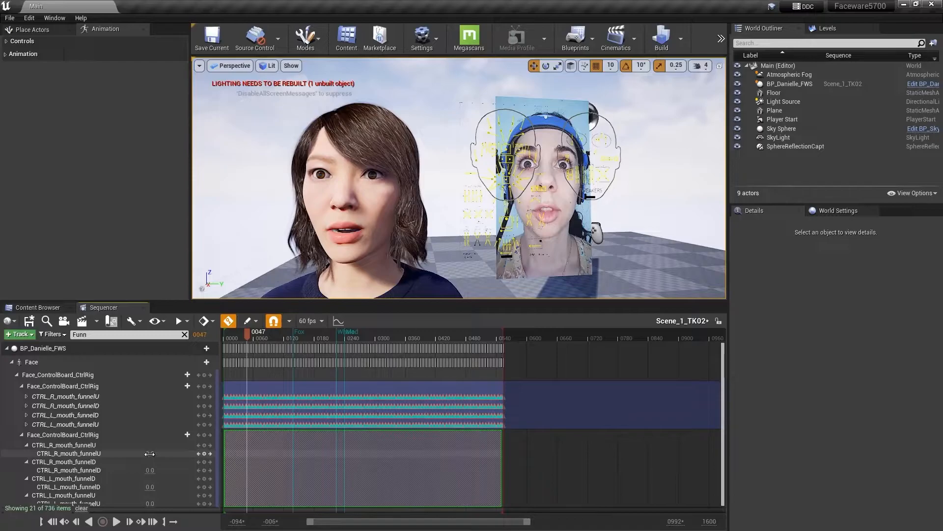
drag(151, 453, 189, 453)
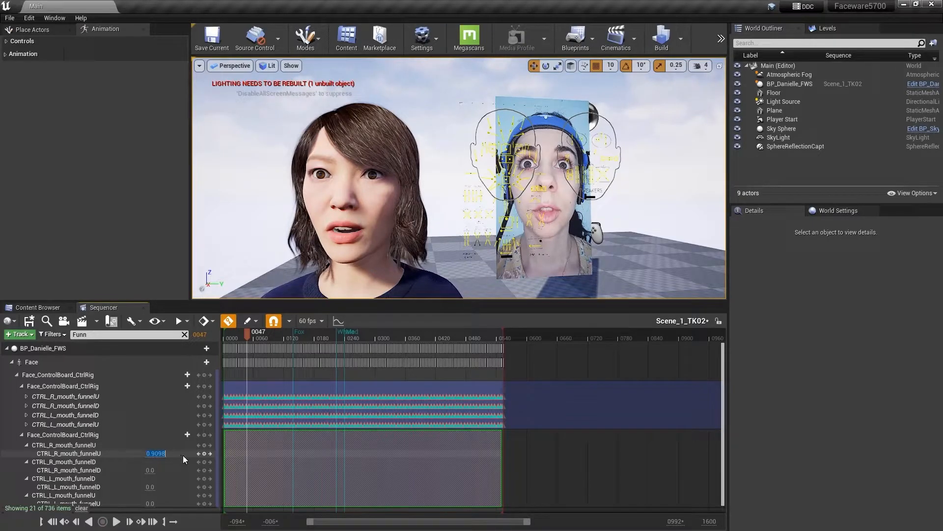
text(.9)
key(Return)
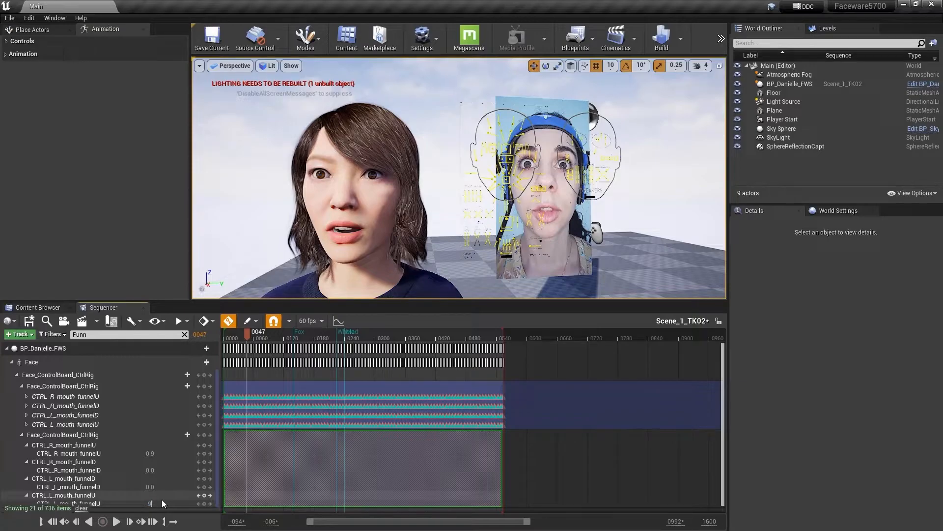
click(151, 470)
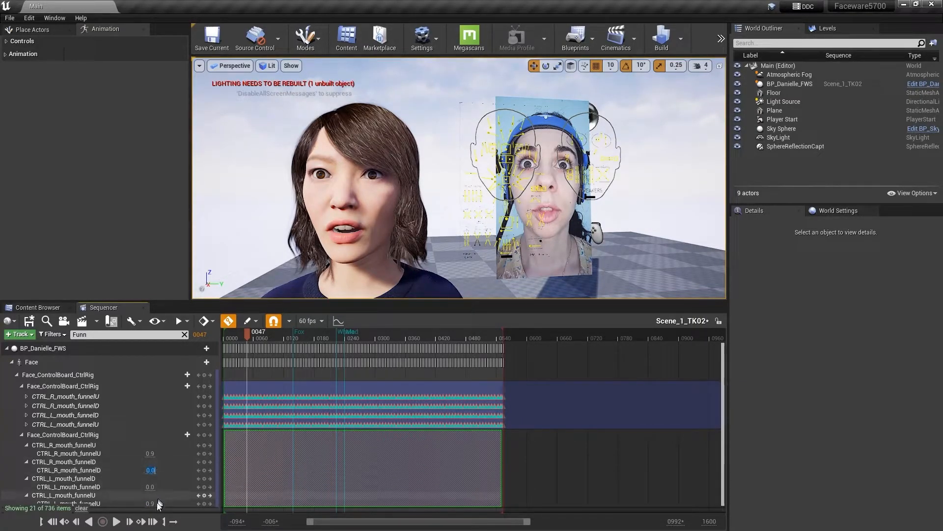
Set the additive right and left mouth_funnelU values to 0.6 and both mouth_funnelD values to 0.4.
click(152, 453)
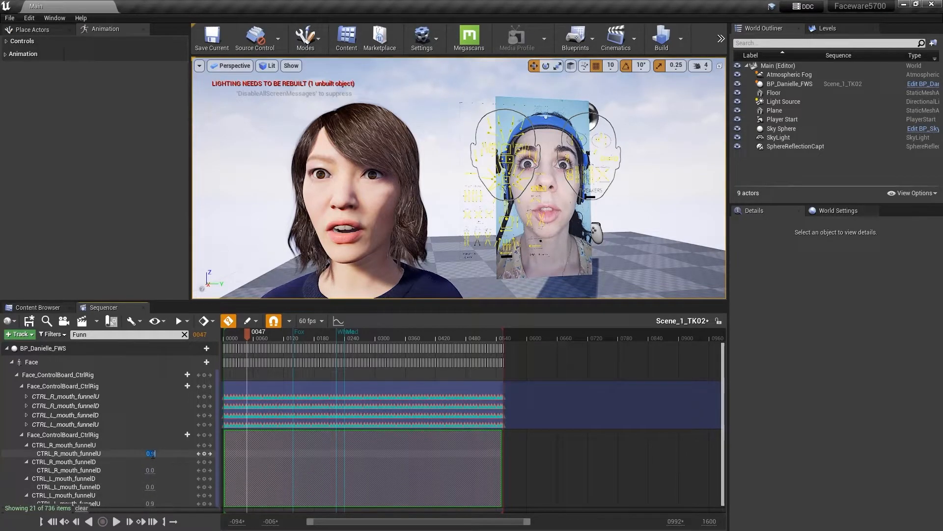
click(150, 502)
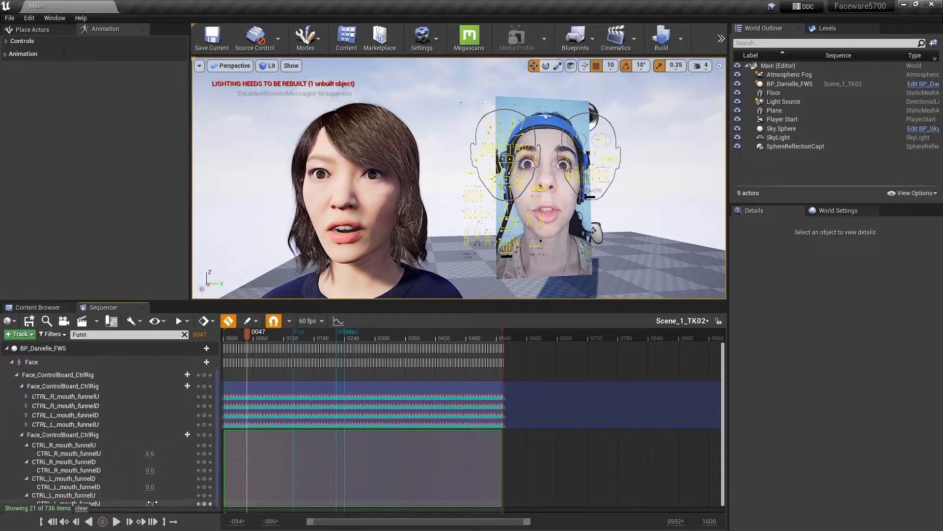
click(150, 498)
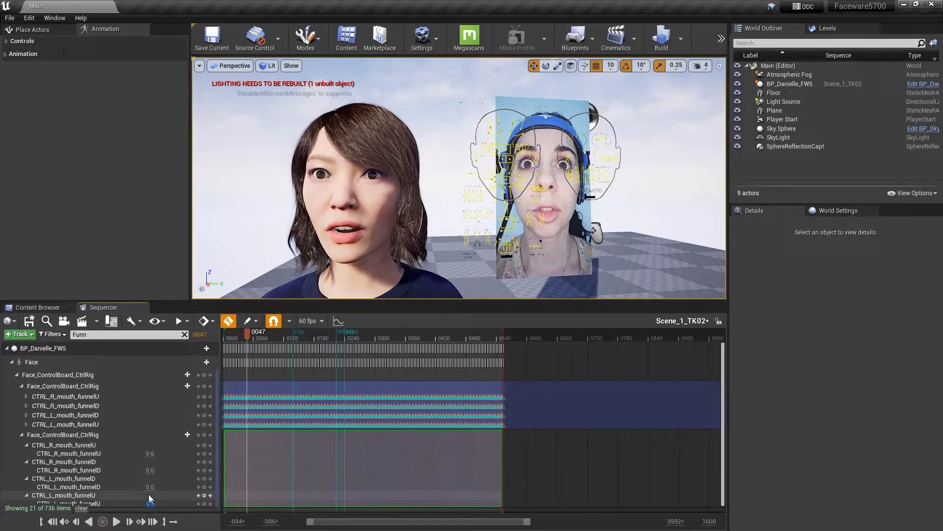
text(0.6)
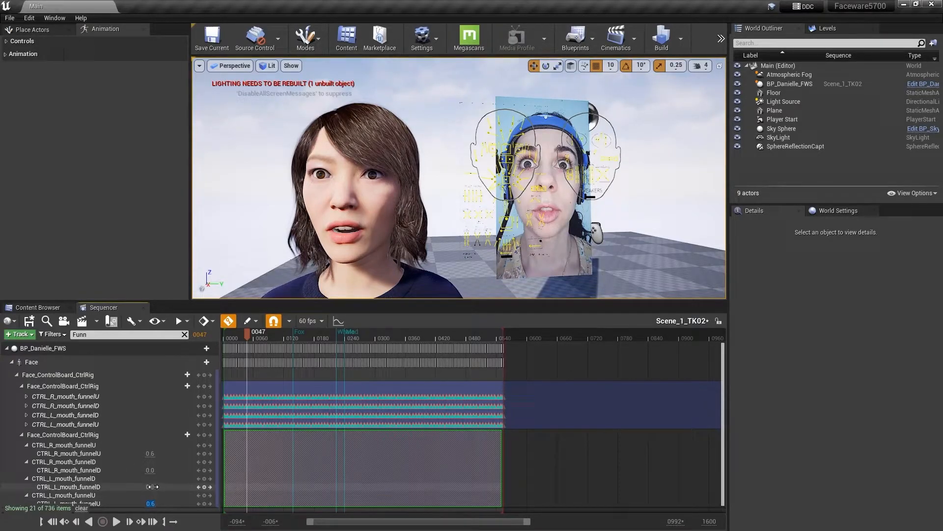
click(151, 470)
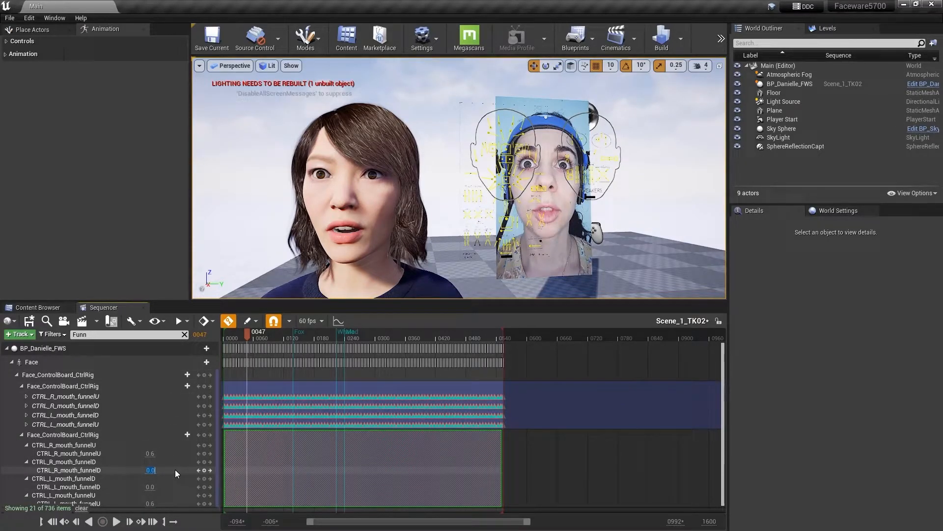
text(.4)
key(Tab)
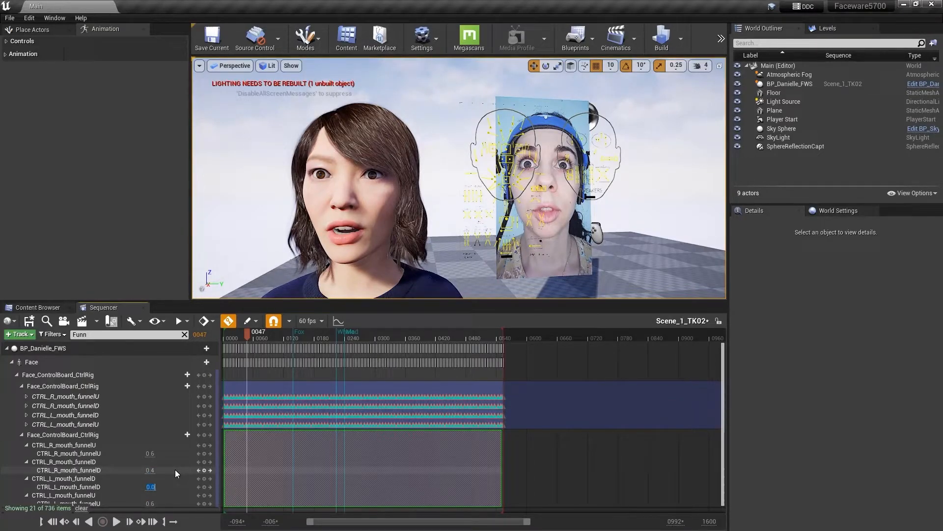
text(.4)
key(Tab)
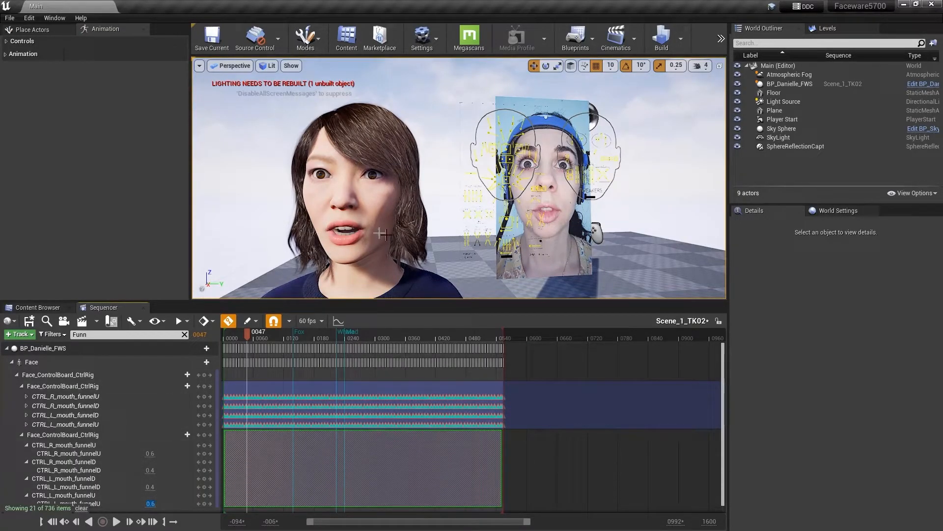
Key all four additive mouth funnel channels at frame 47.
click(204, 453)
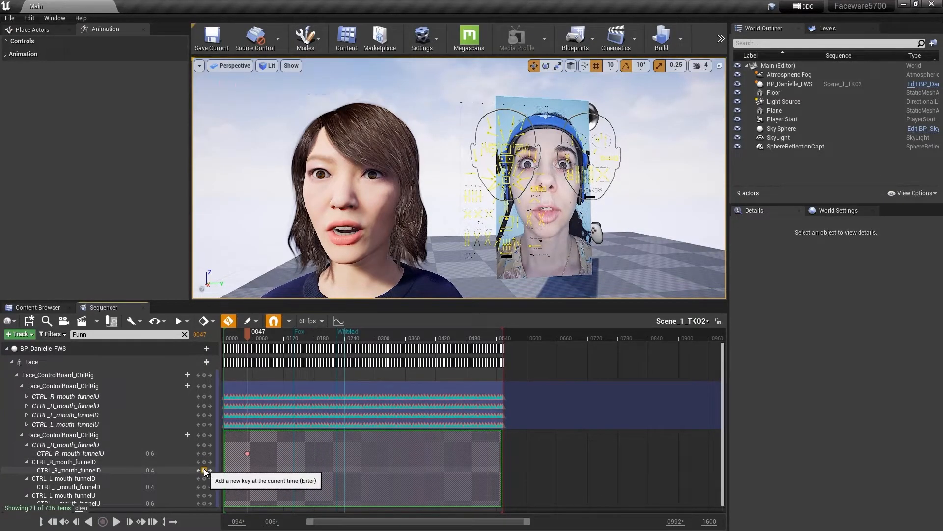
click(204, 470)
click(205, 487)
click(205, 505)
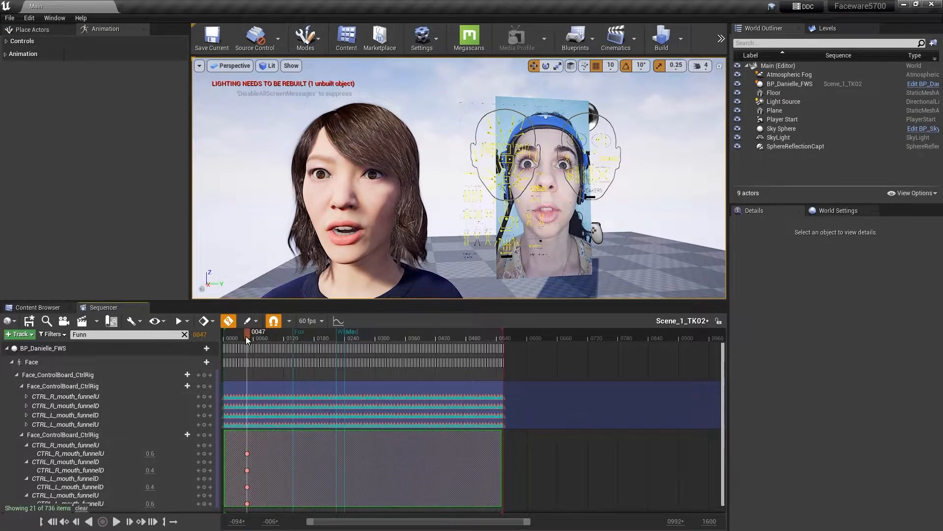
Set all four additive mouth funnel channels to 0 at frame 43, ahead of the frame 47 keys.
drag(246, 336, 238, 339)
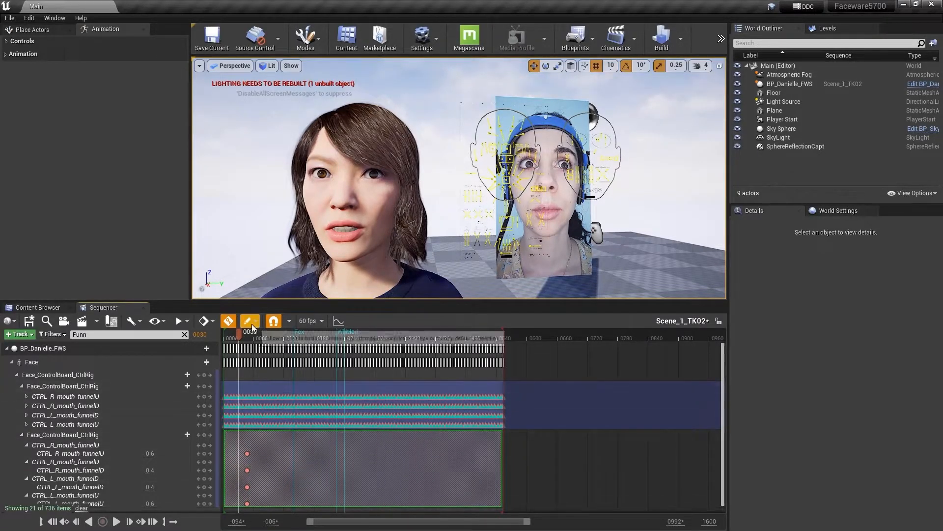
click(249, 320)
drag(241, 332, 243, 333)
drag(527, 521, 333, 523)
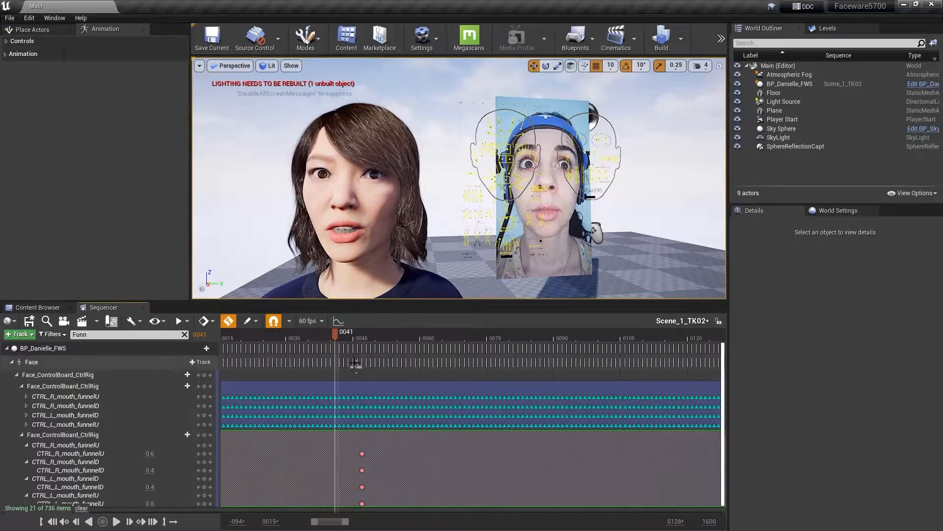
mouse_move(337, 334)
mouse_down()
mouse_move(358, 334)
mouse_move(344, 338)
mouse_up()
click(153, 453)
text(0)
key(Tab)
text(0)
key(Tab)
text(0)
key(Tab)
text(0)
key(Return)
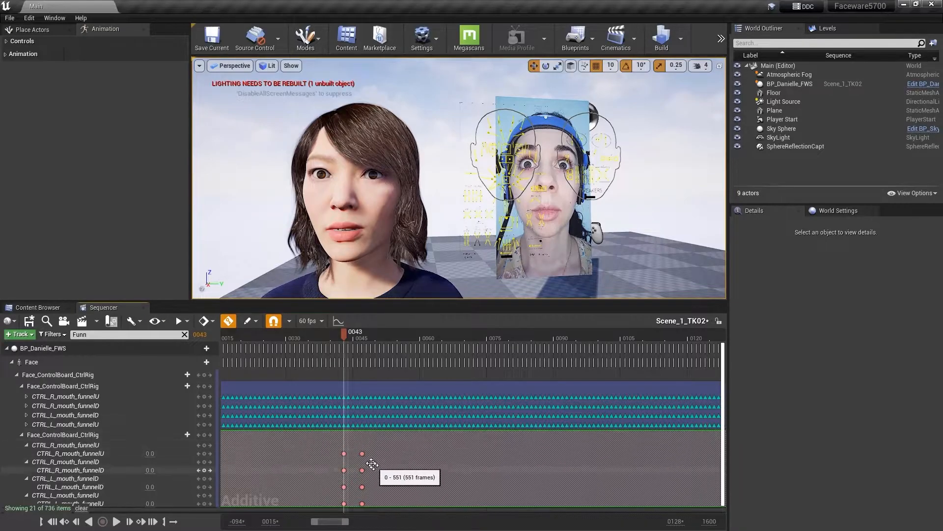
Copy the four zero-value mouth funnel keys from frame 43 to frame 51.
click(344, 453)
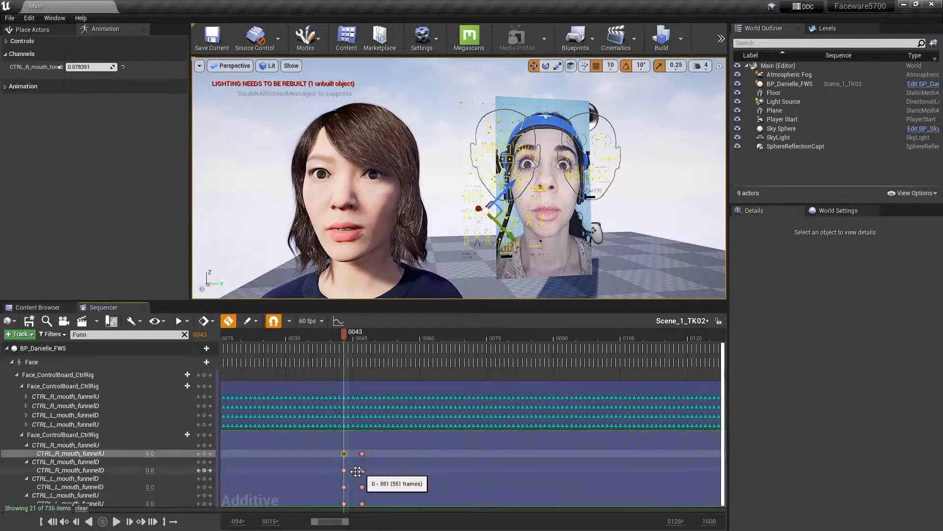
drag(326, 444, 352, 506)
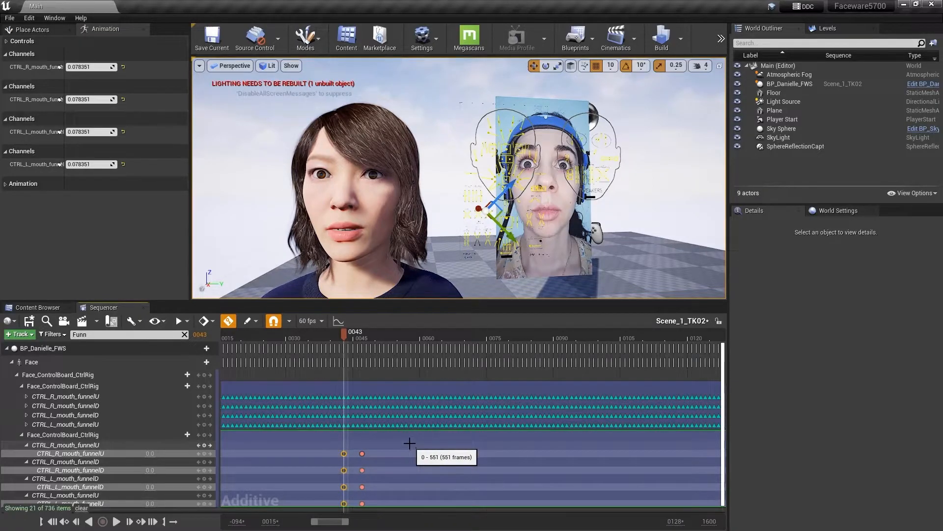
drag(344, 332, 382, 336)
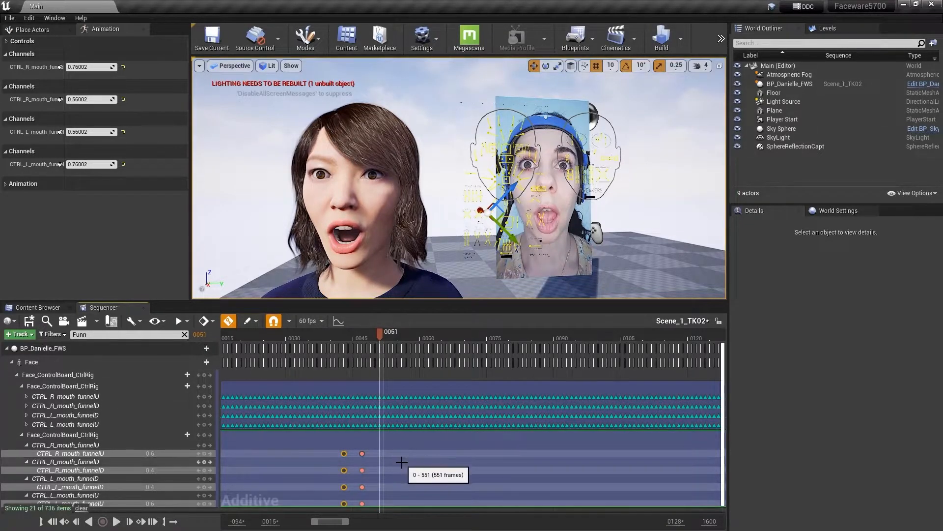
key(ctrl+v)
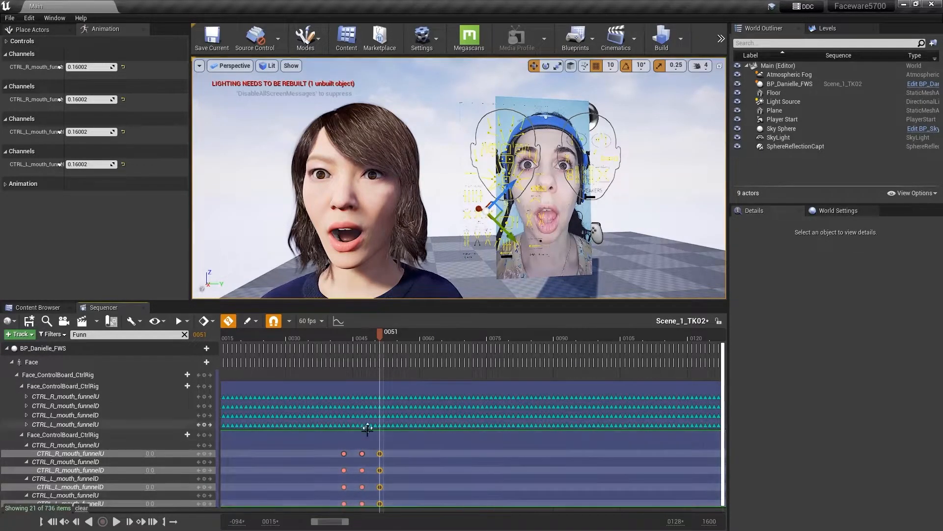
Filter the tracks by "Stick", move to frame 46, and expand the right and left mouth_lipSticky controls in the additive section.
drag(381, 335, 366, 343)
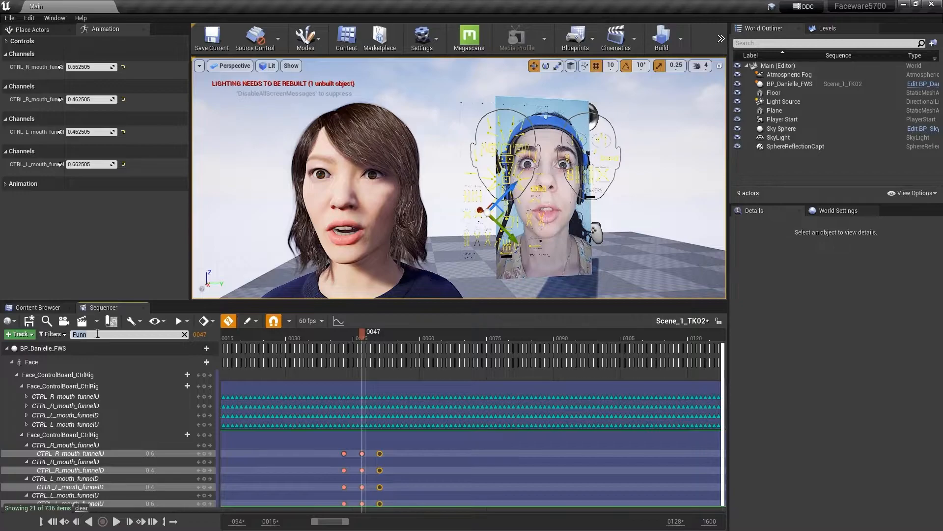
text(St)
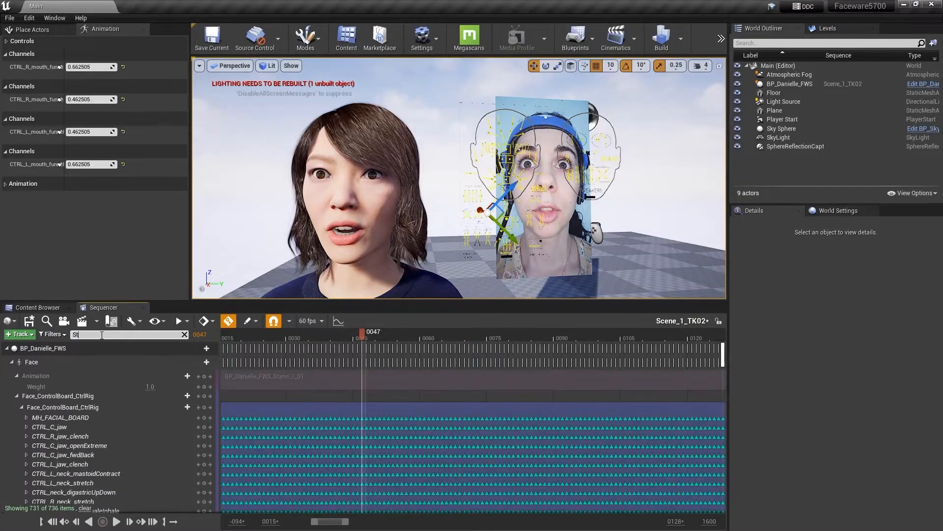
text(ick)
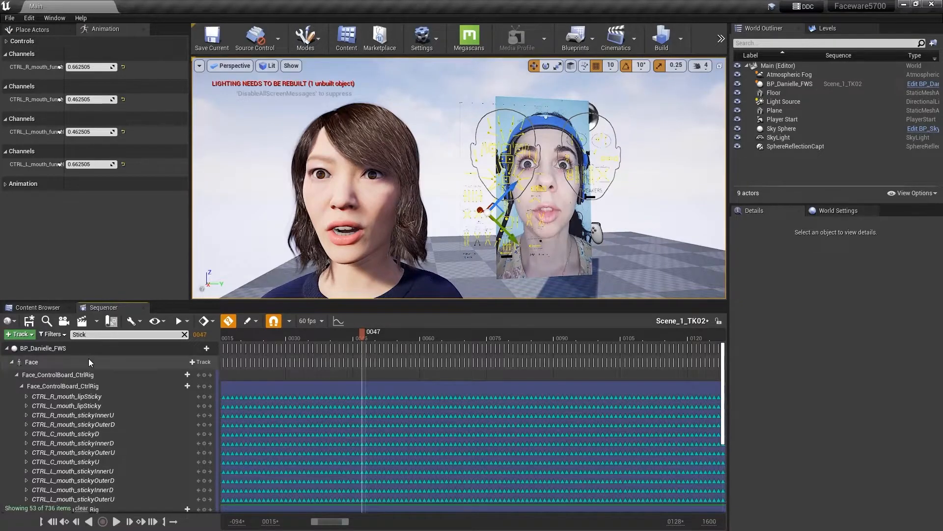
scroll(107, 419, down, 5)
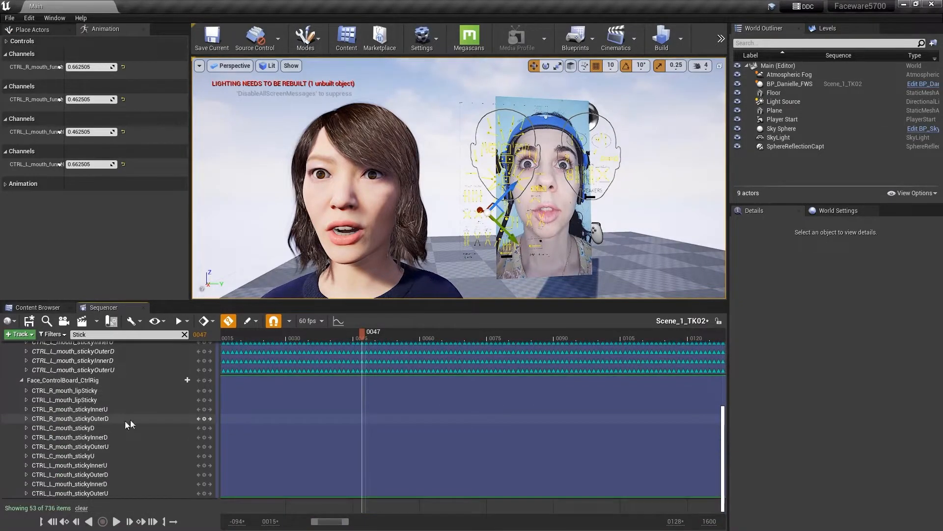
drag(358, 338, 361, 337)
click(26, 391)
click(26, 407)
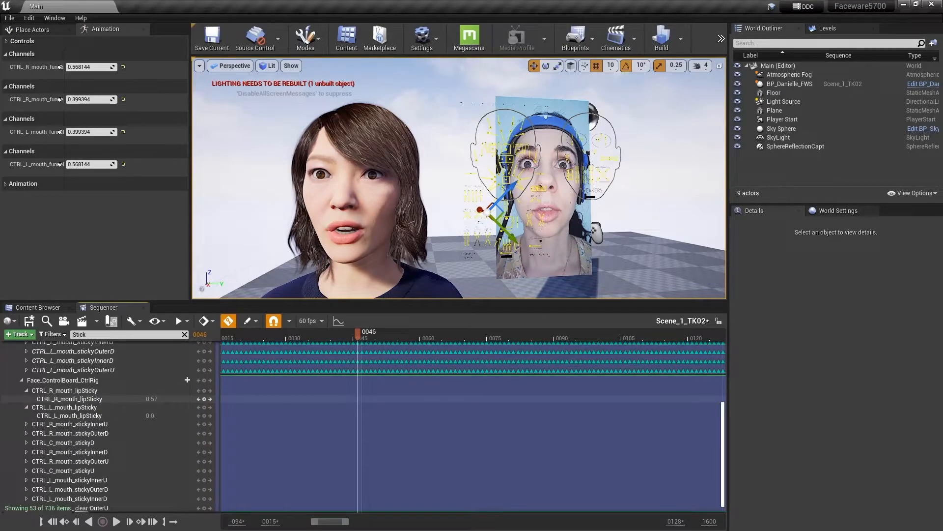
Set both additive mouth_lipSticky controls to 0.53 and key them at frame 46.
drag(151, 399, 149, 399)
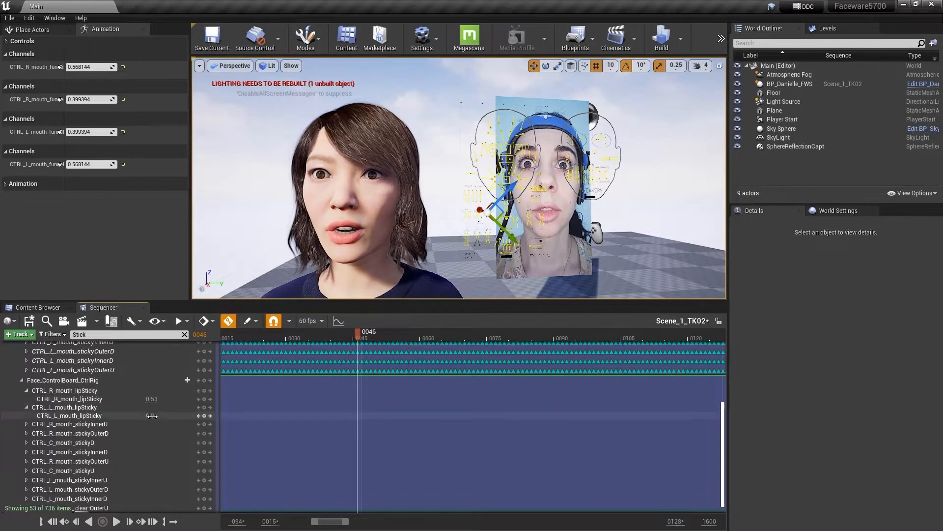
drag(151, 415, 153, 415)
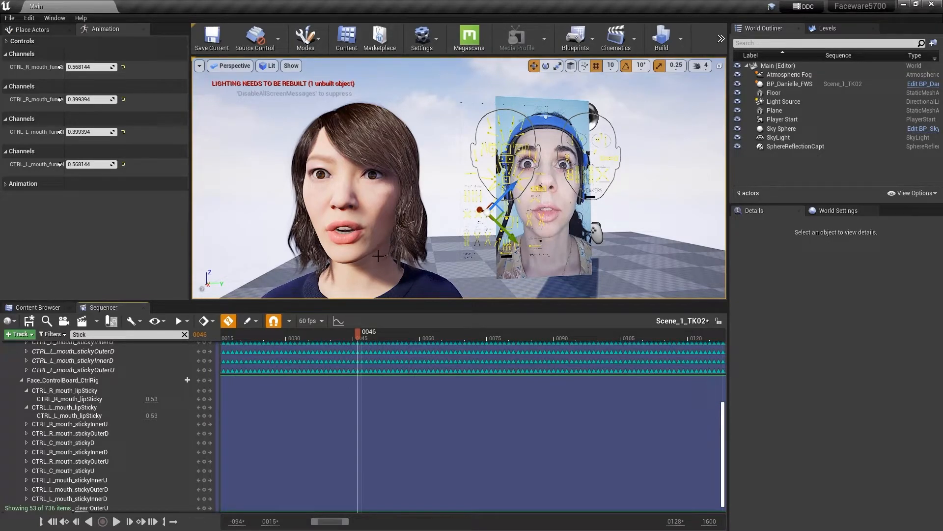
click(205, 398)
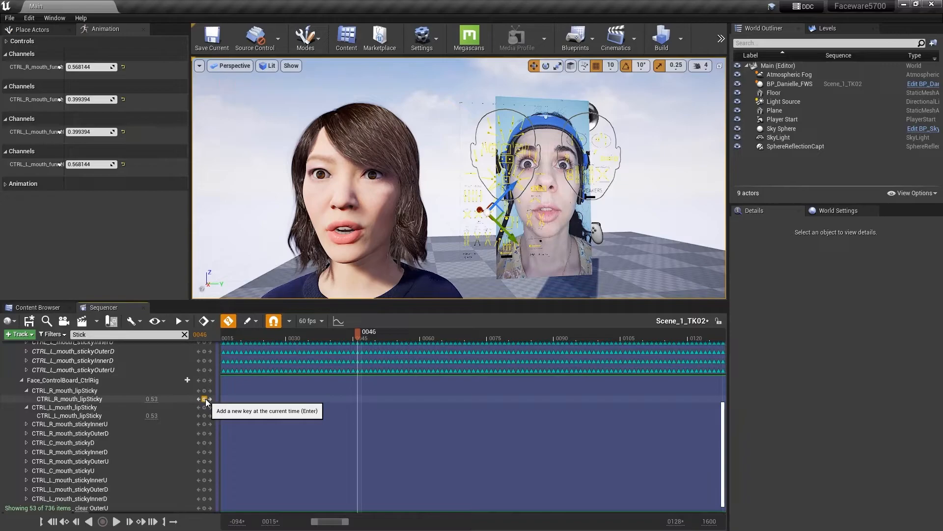
click(205, 415)
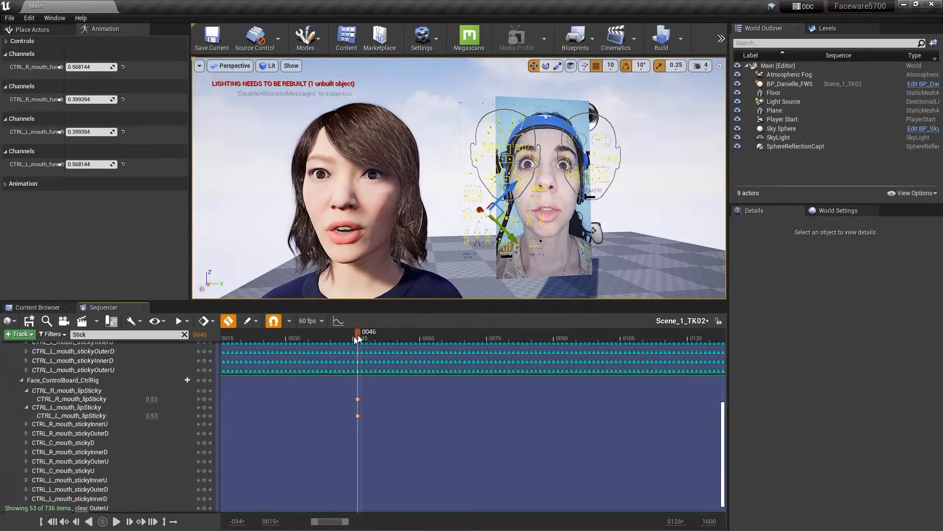
Set the right and left additive mouth_lipSticky values to 0 at frame 42.
mouse_move(358, 334)
mouse_down()
mouse_move(322, 338)
mouse_move(342, 342)
mouse_up()
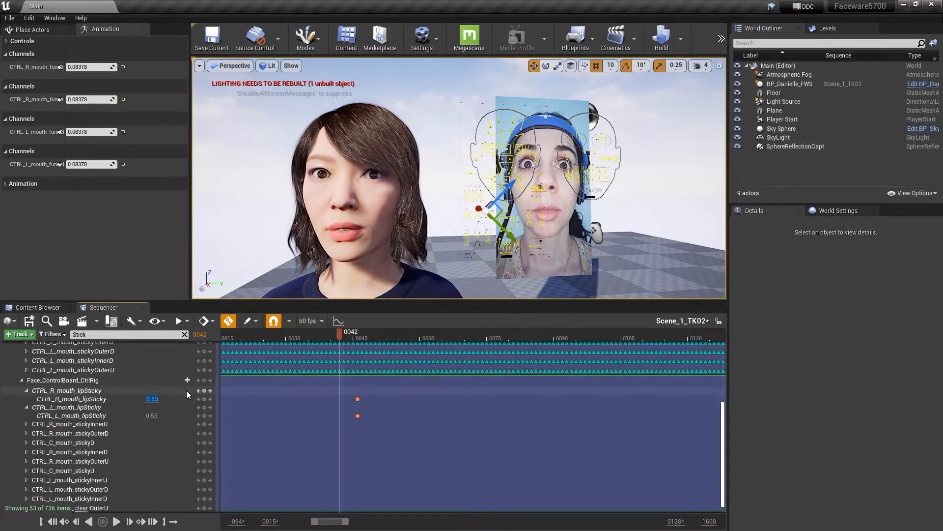
text(0)
key(Tab)
text(0)
key(Tab)
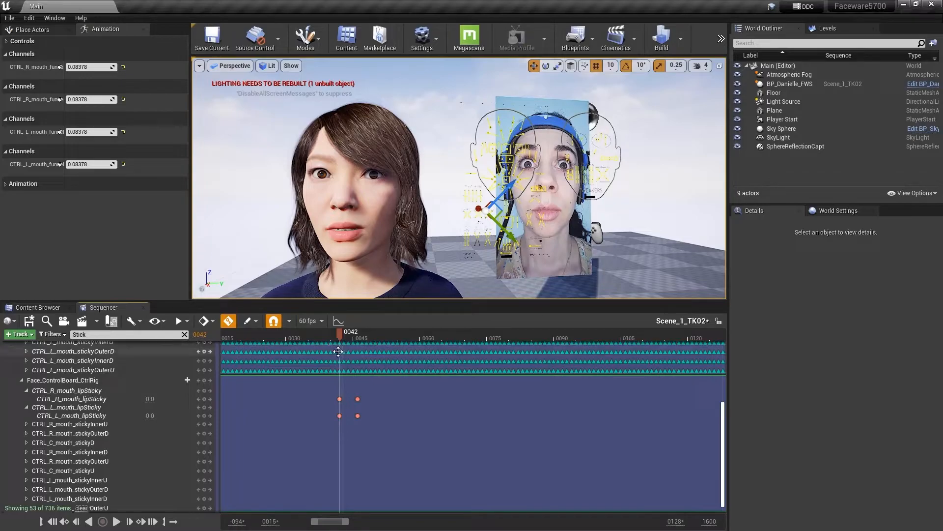
Copy the two zero-value lipSticky keys from frame 42 to frame 51 and shift the copies to frame 48.
drag(326, 385, 352, 420)
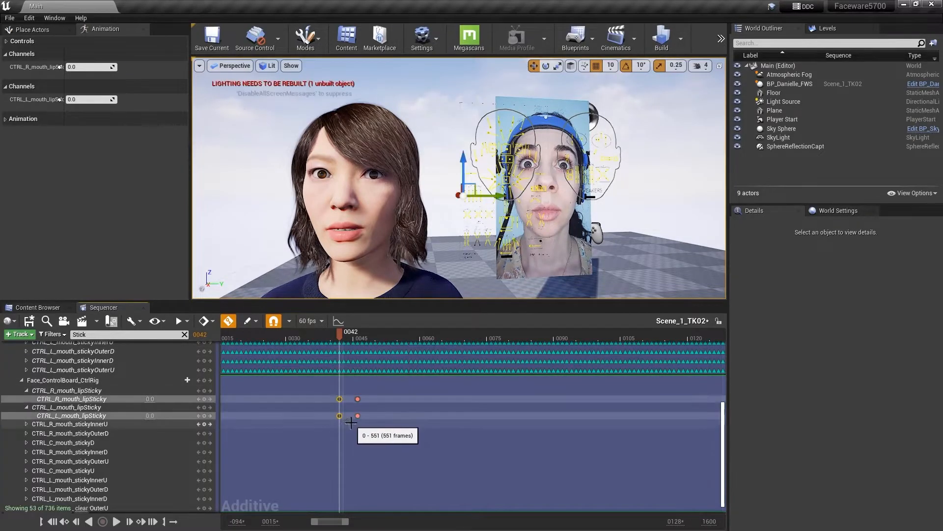
drag(340, 339, 382, 344)
key(ctrl+v)
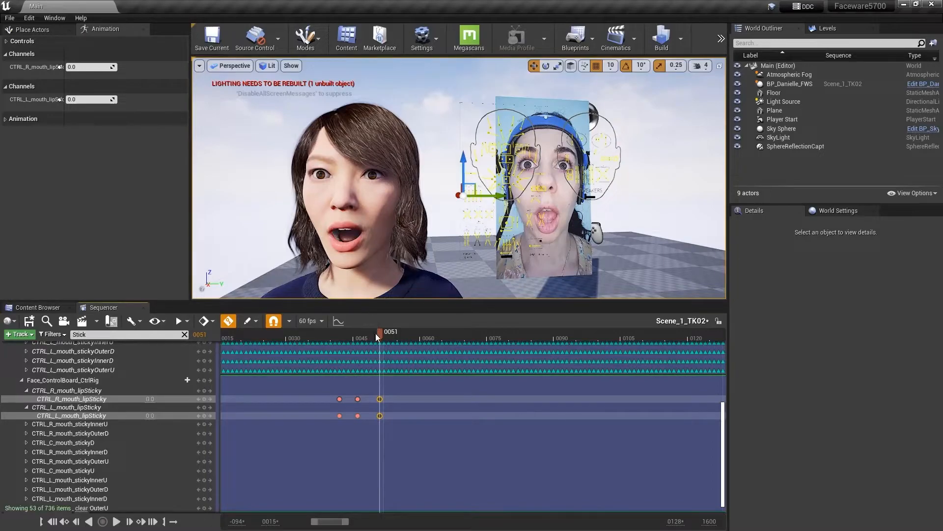
mouse_move(376, 334)
mouse_down()
mouse_move(339, 339)
mouse_move(384, 337)
mouse_move(369, 339)
mouse_up()
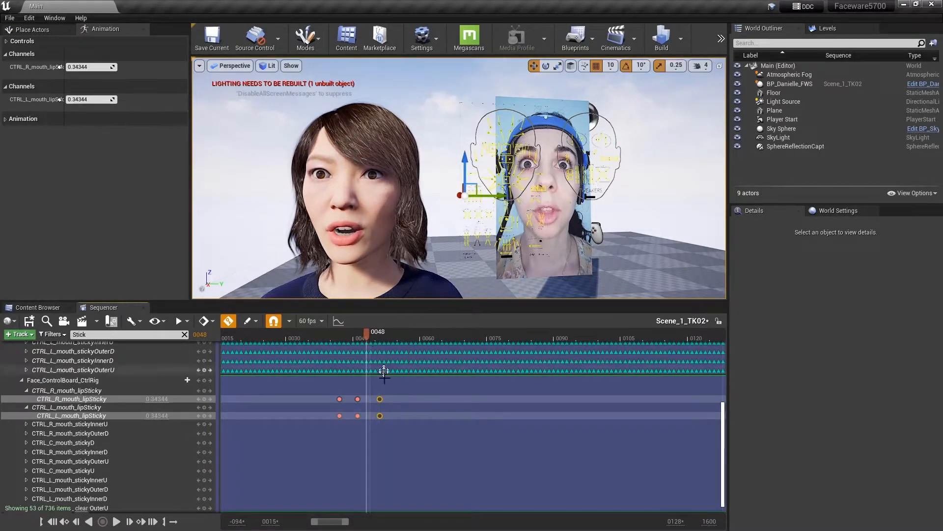
drag(380, 399, 368, 398)
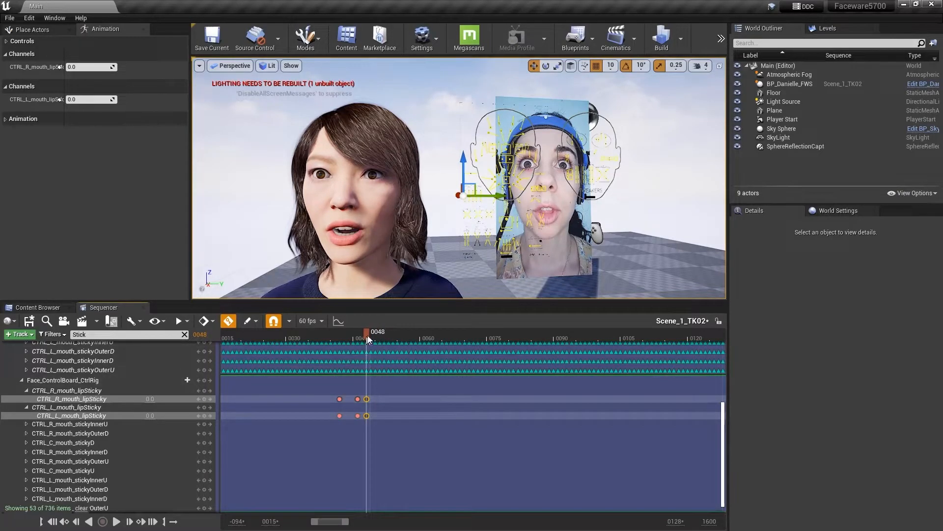
Move to frame 37, filter the tracks by "jaw", and expand the CTRL_C_jaw control in the baked section.
drag(366, 343, 320, 345)
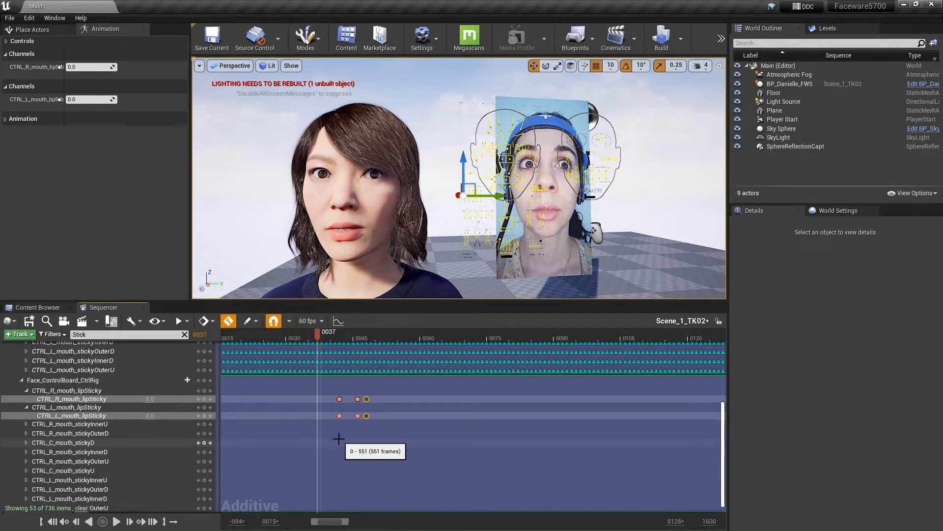
click(338, 409)
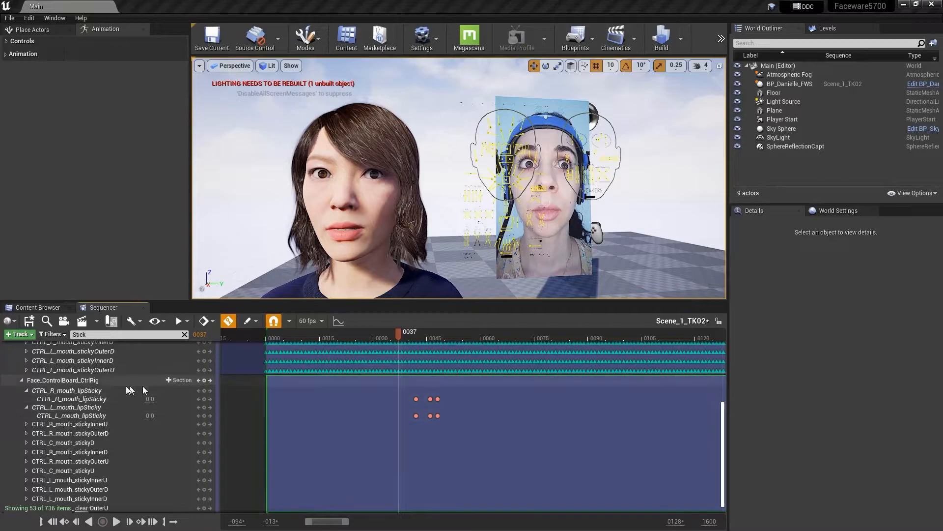
click(93, 334)
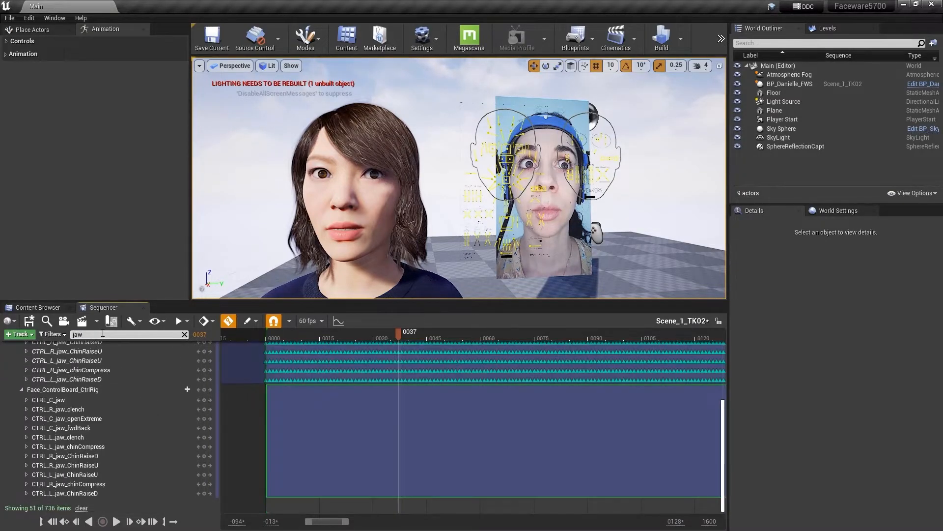
scroll(94, 414, up, 5)
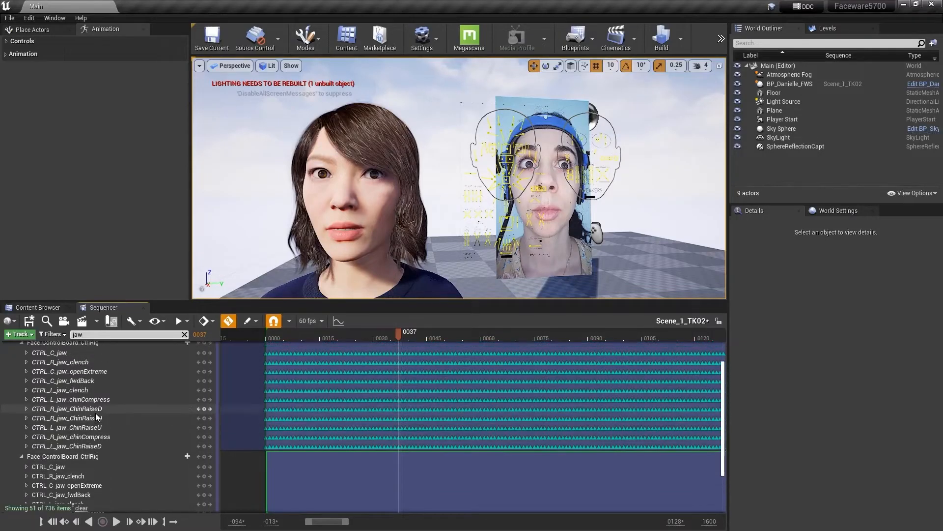
click(56, 383)
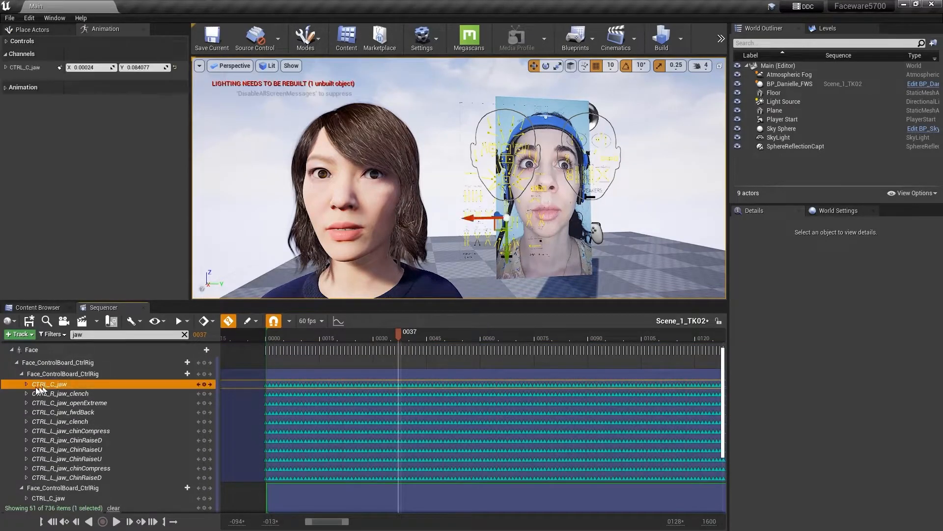
click(27, 384)
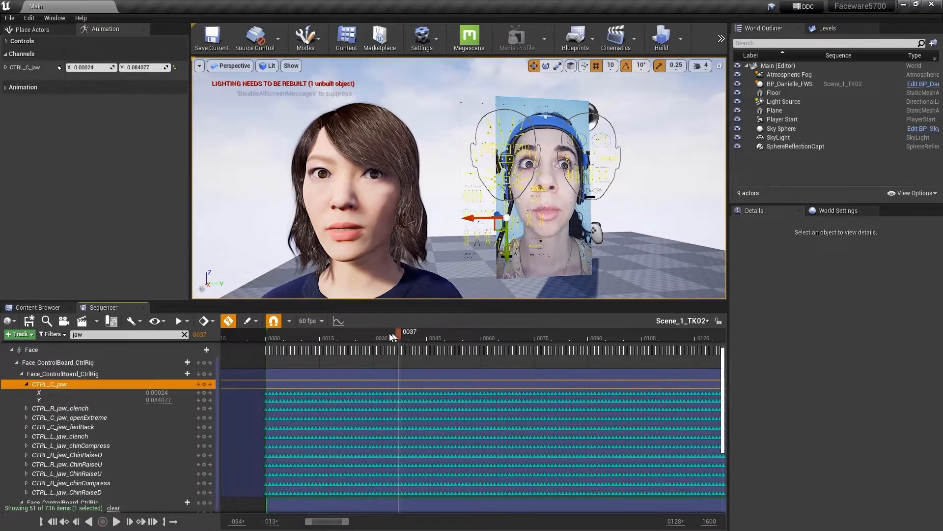
Scrub around frames 43 to 45, stop at frame 44, and open the CTRL_C_jaw curves in the curve editor.
drag(400, 335, 430, 334)
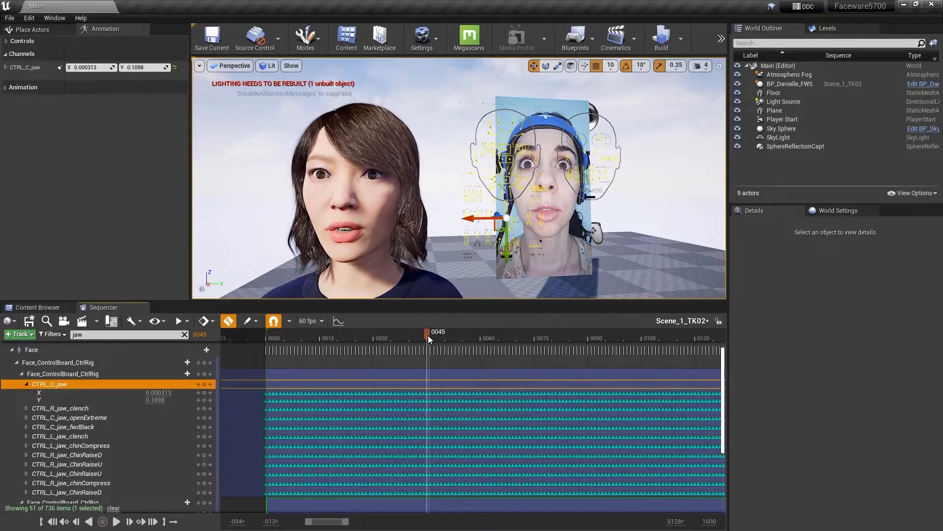
drag(428, 337, 420, 337)
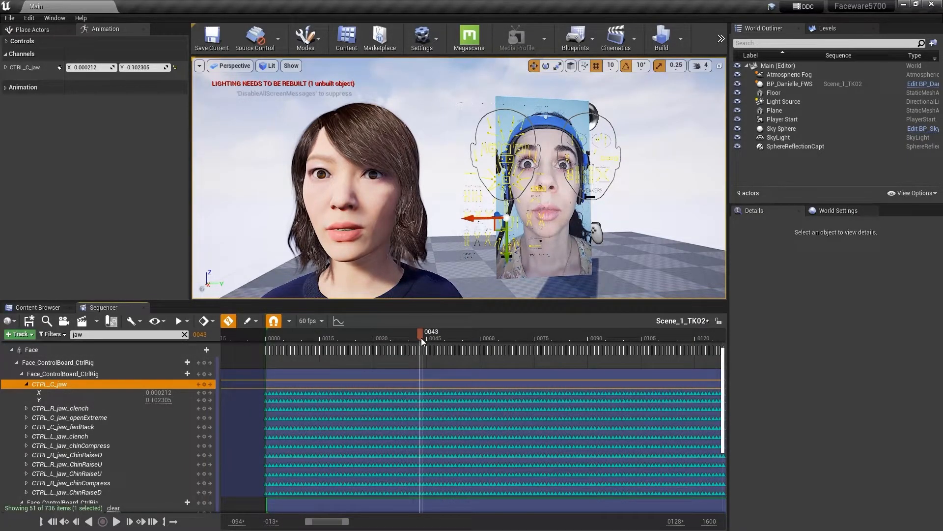
drag(421, 338, 425, 337)
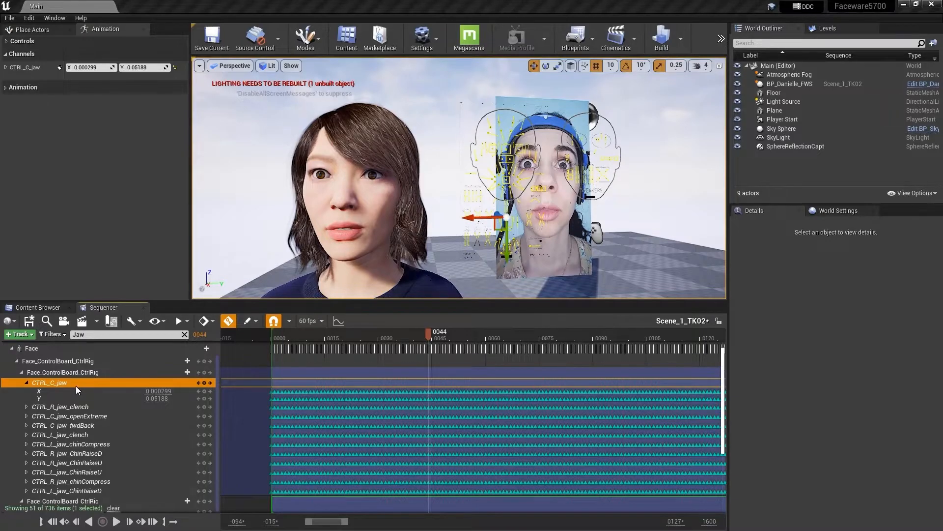
click(338, 321)
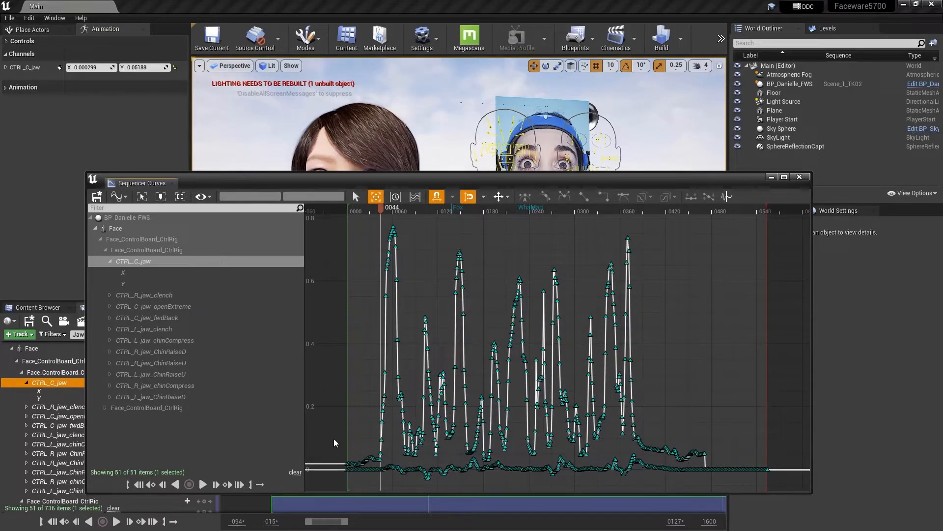
Frame the early CTRL_C_jaw keys in the curve editor and move the playhead to frame 43.
drag(334, 439, 388, 486)
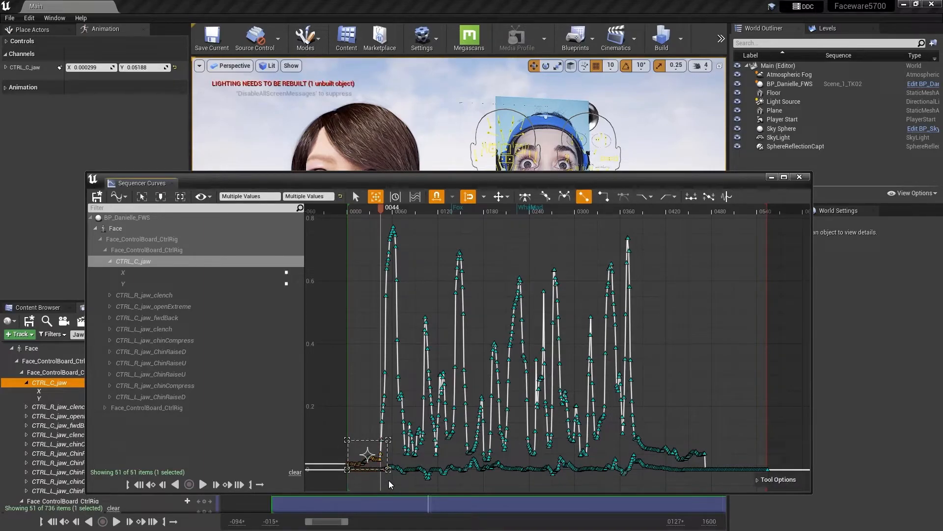
key(f)
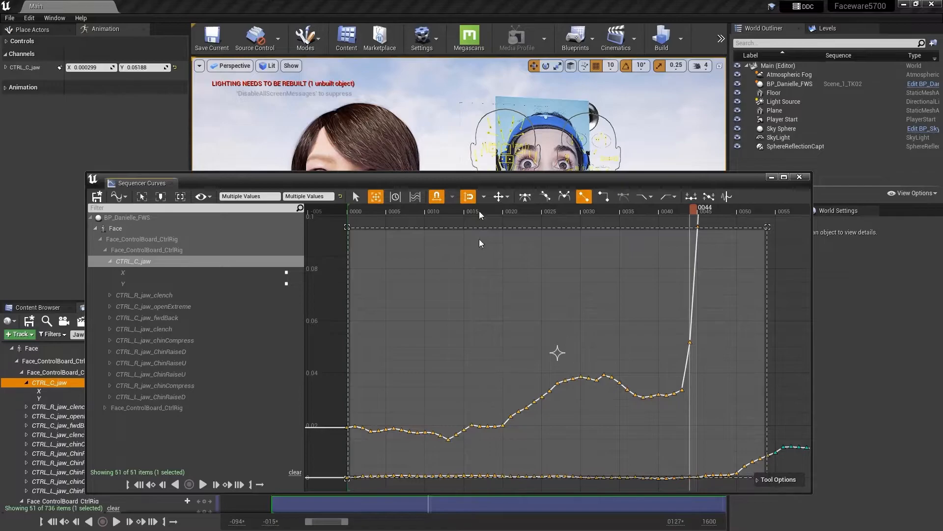
drag(484, 178, 487, 250)
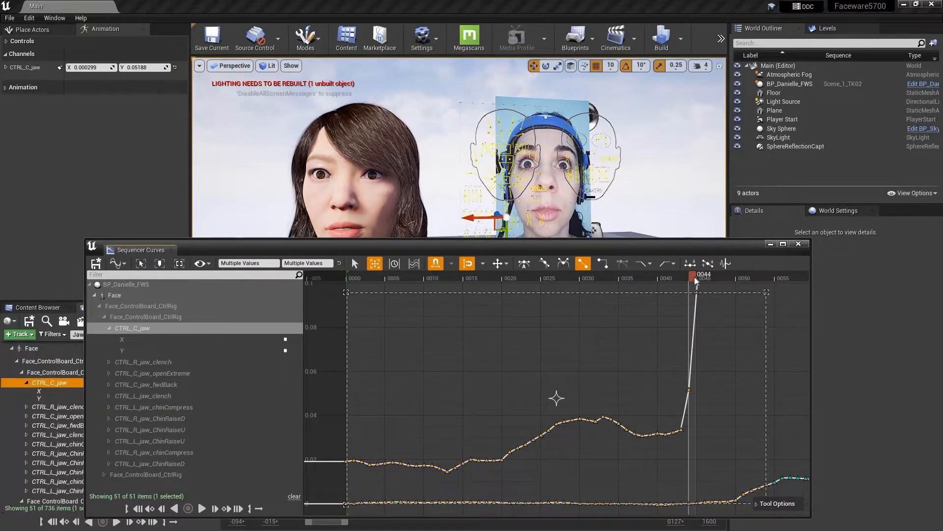
drag(690, 276, 683, 277)
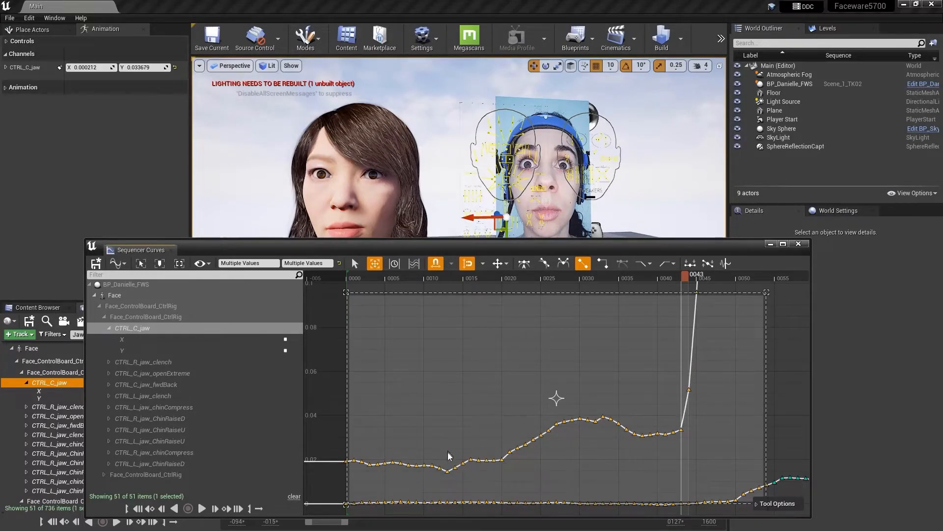
Keep the Transform tool active in the curve editor, turn off value snapping, and clear the key selection.
click(355, 264)
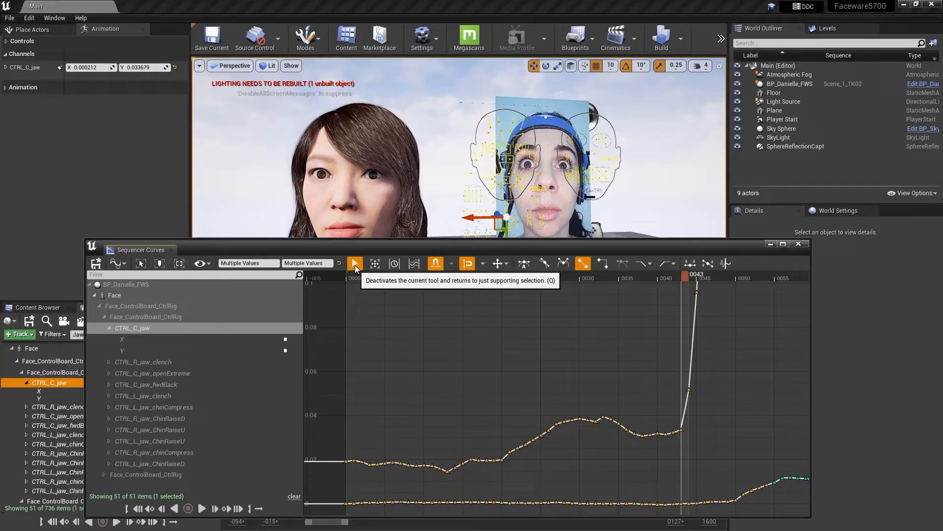
click(376, 264)
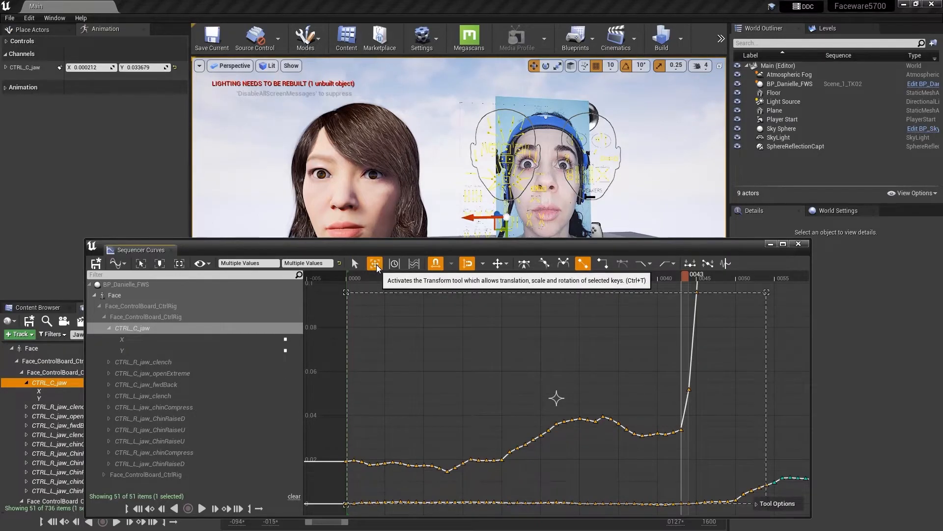
click(466, 268)
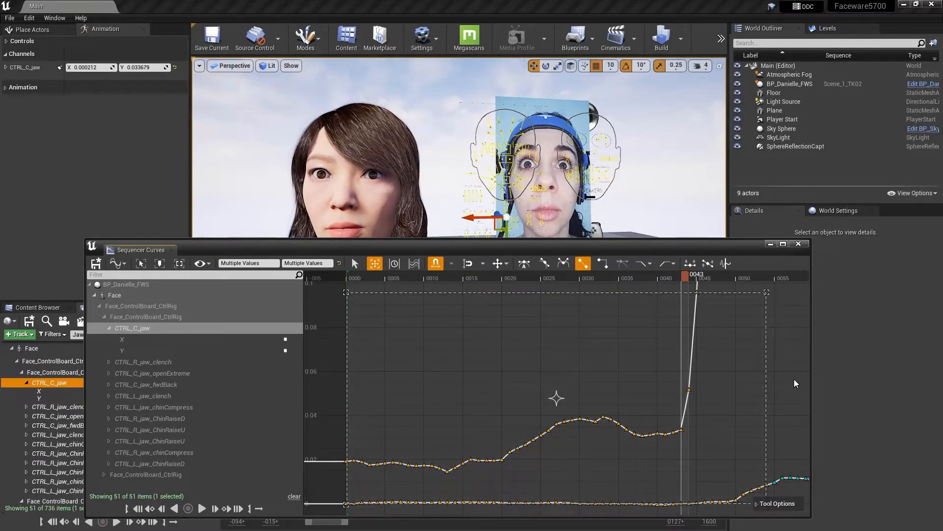
click(794, 380)
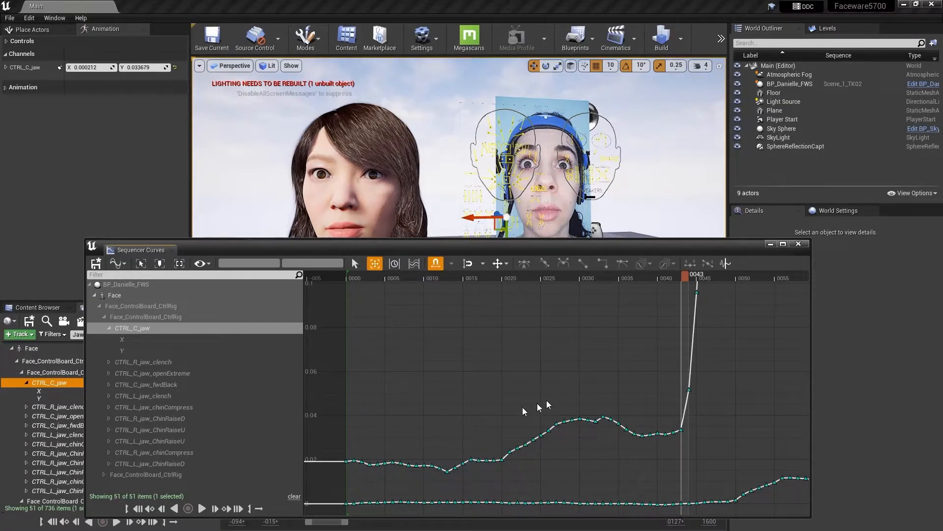
Isolate the CTRL_C_jaw Y curve, frame its keys from frame 0 to just past 43, and clear the selection.
drag(335, 372, 682, 472)
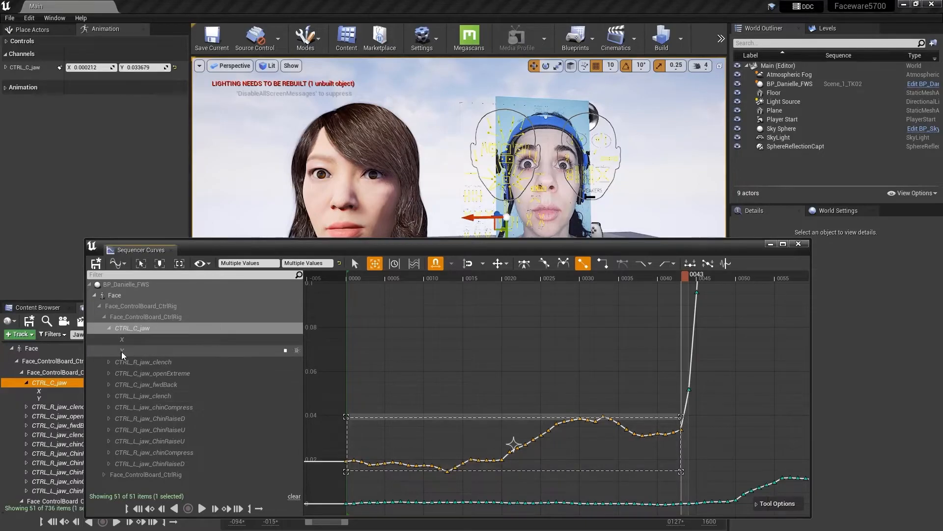
click(447, 382)
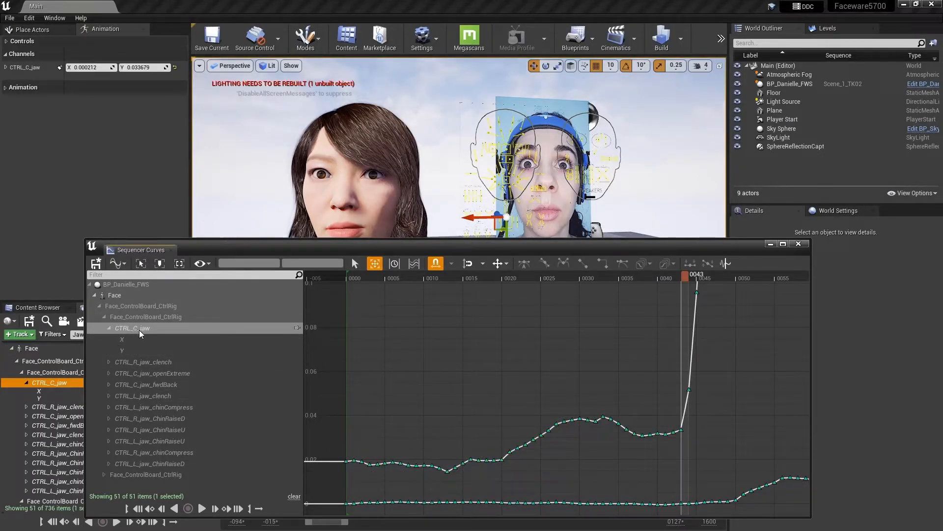
click(123, 350)
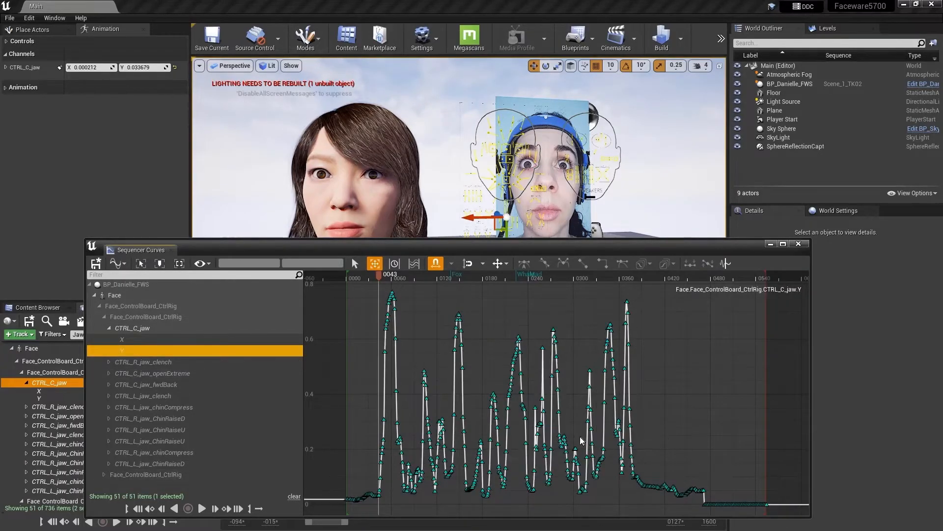
drag(336, 476, 384, 513)
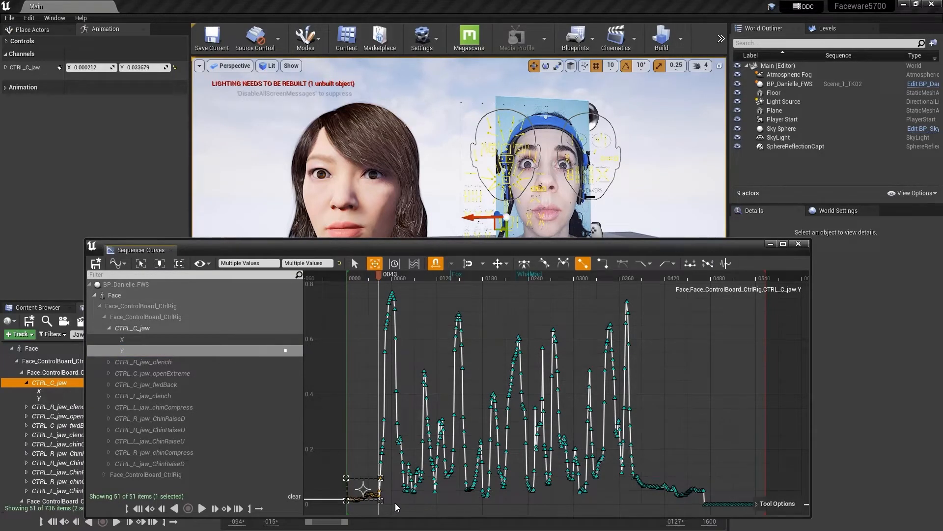
key(f)
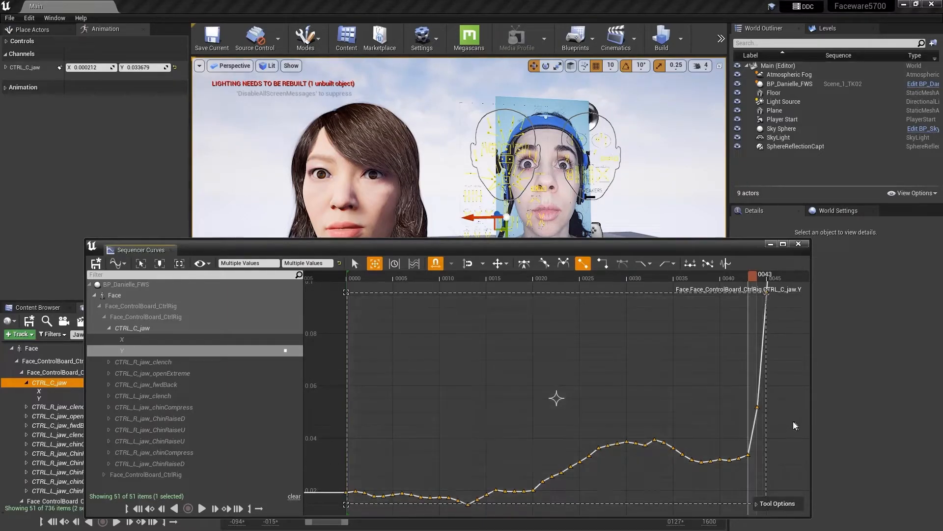
right_drag(795, 426, 795, 365)
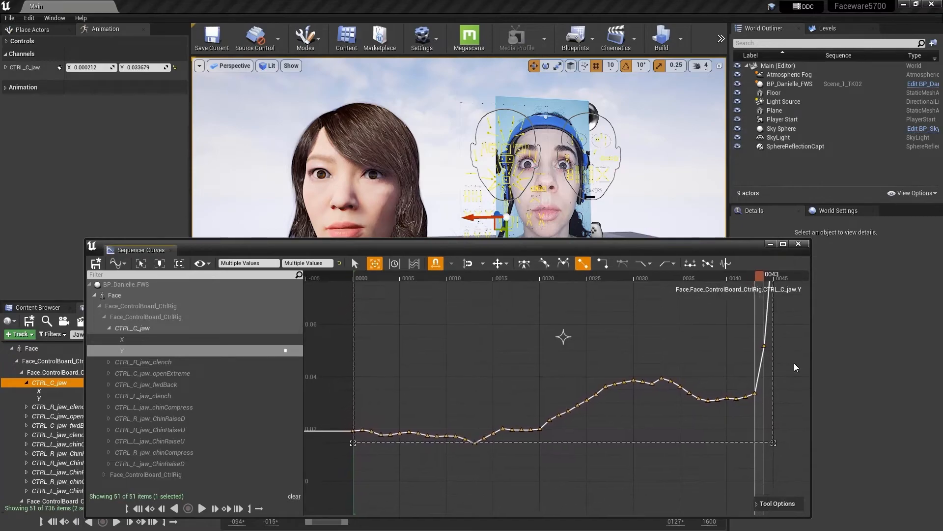
right_click(795, 365)
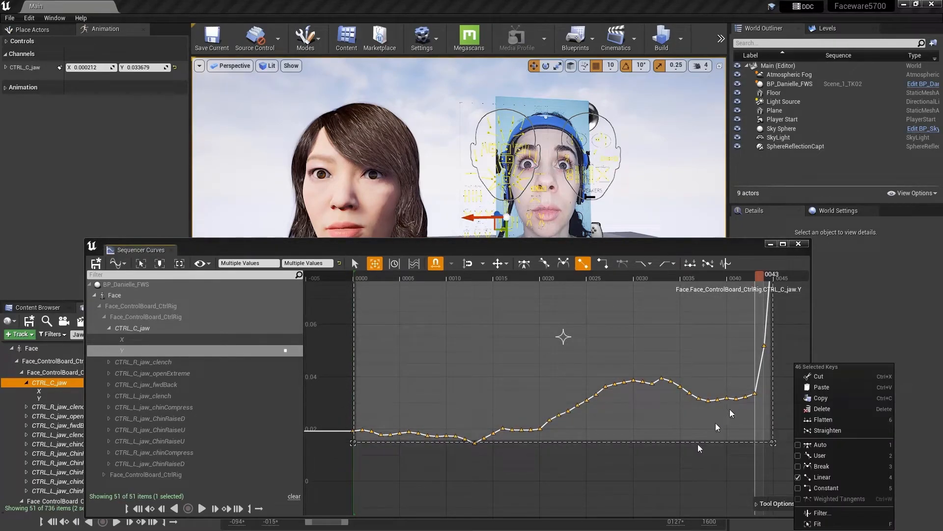
click(669, 482)
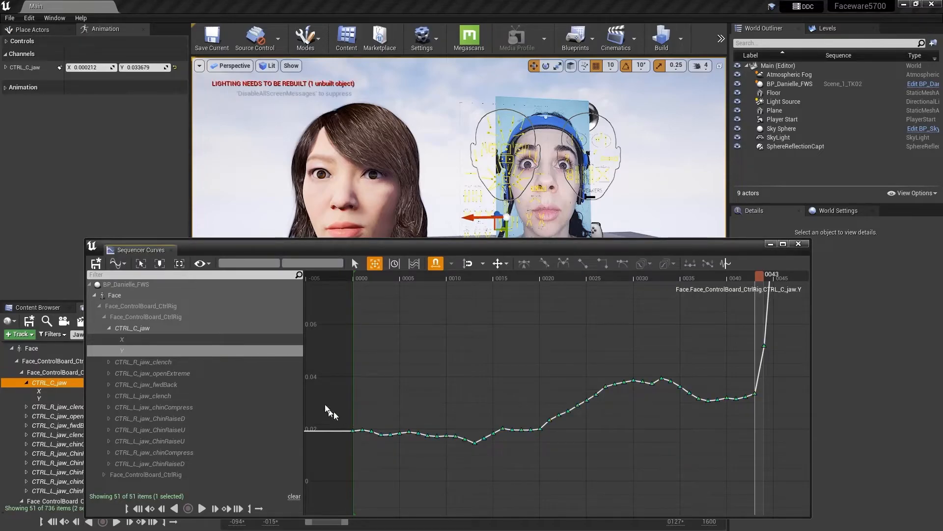
Select the jaw Y keys from frame 0 to 42 and scale them vertically into a nearly flat line.
drag(336, 464, 748, 352)
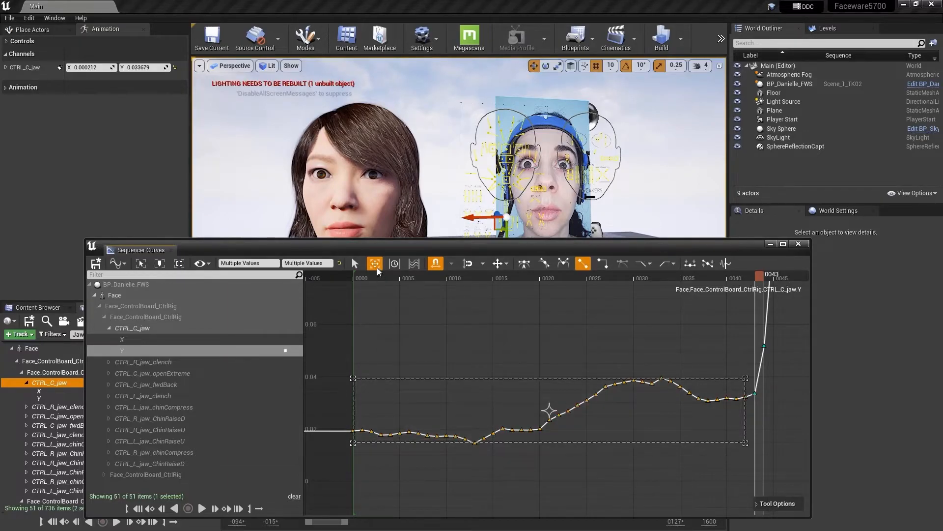
drag(504, 380, 522, 411)
click(527, 442)
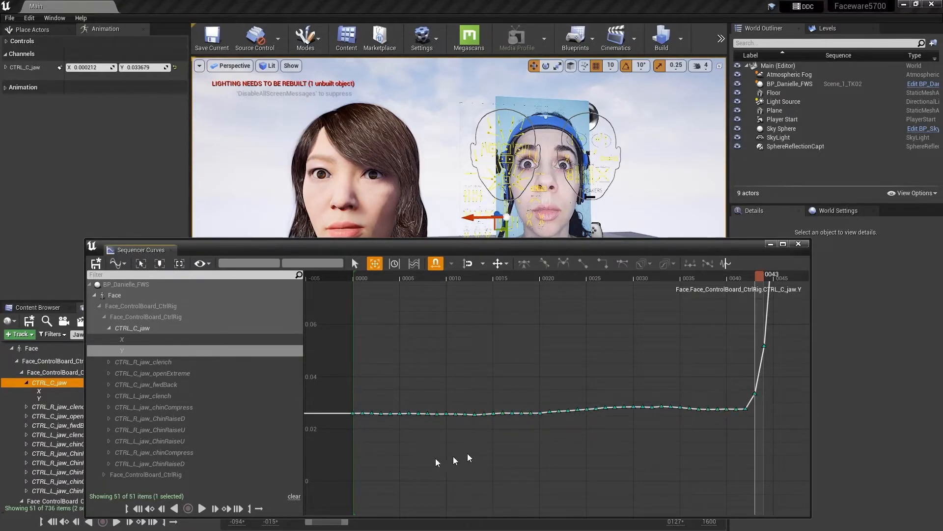
Move the flattened jaw Y keys down to about 0 and lower the frame 43 key to about 0.024.
click(355, 263)
drag(333, 378, 743, 448)
drag(540, 414, 543, 488)
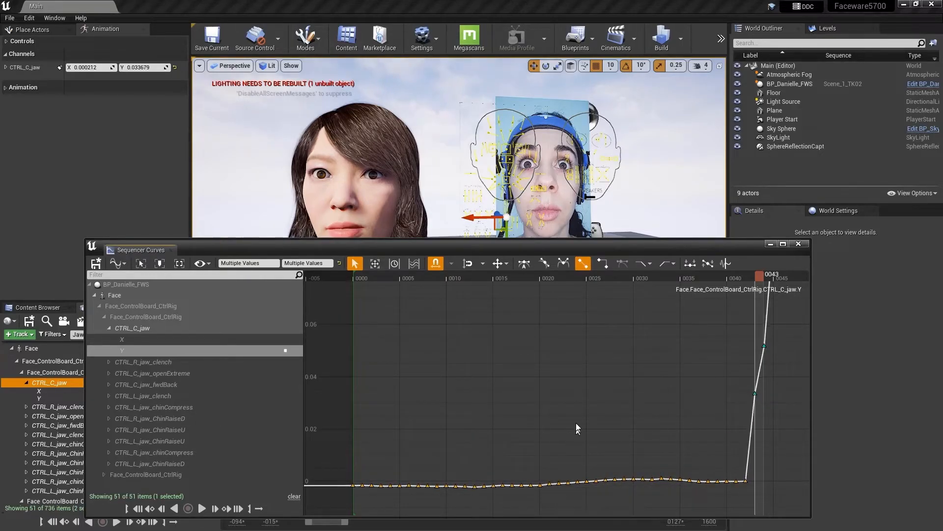
mouse_move(746, 278)
mouse_down()
mouse_move(662, 282)
mouse_move(776, 282)
mouse_move(727, 290)
mouse_move(776, 287)
mouse_move(740, 286)
mouse_up()
drag(754, 394, 755, 420)
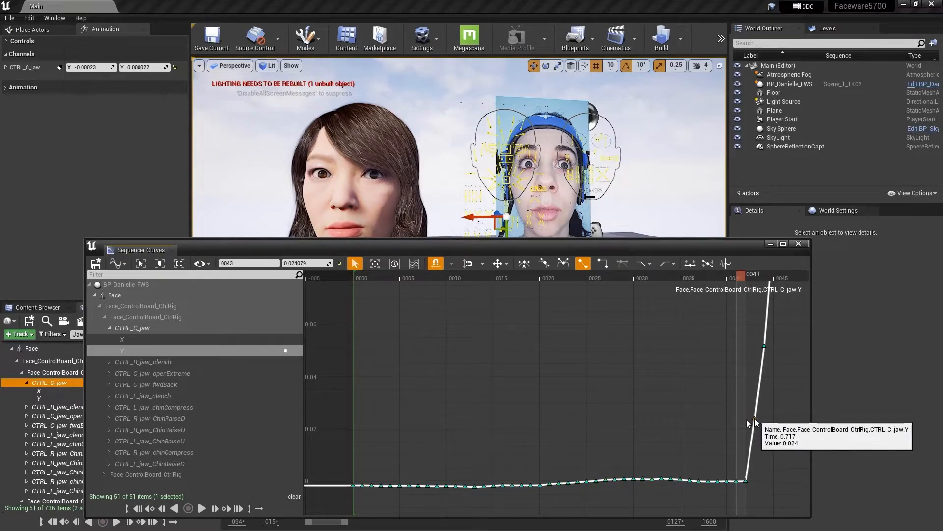
Delete the jaw Y keys between frame 0 and frame 43, keeping those two end keys.
click(633, 398)
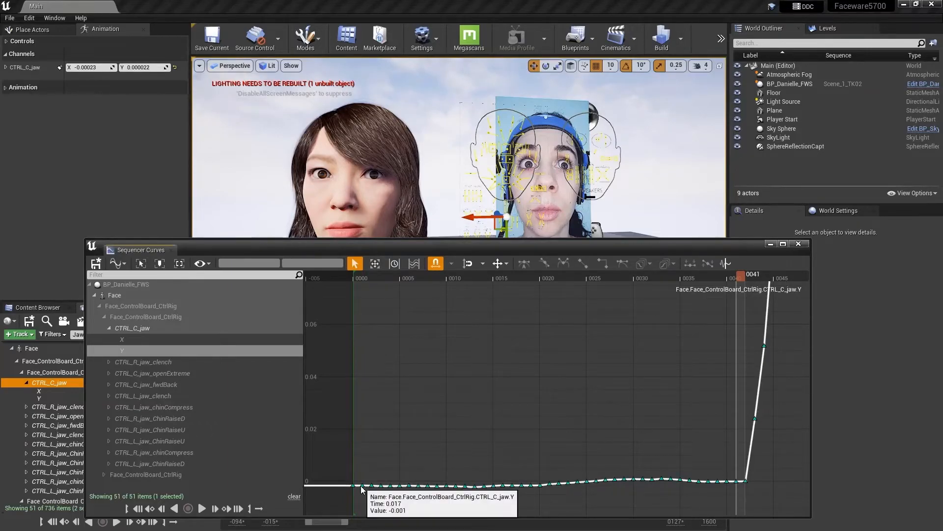
drag(770, 497, 373, 460)
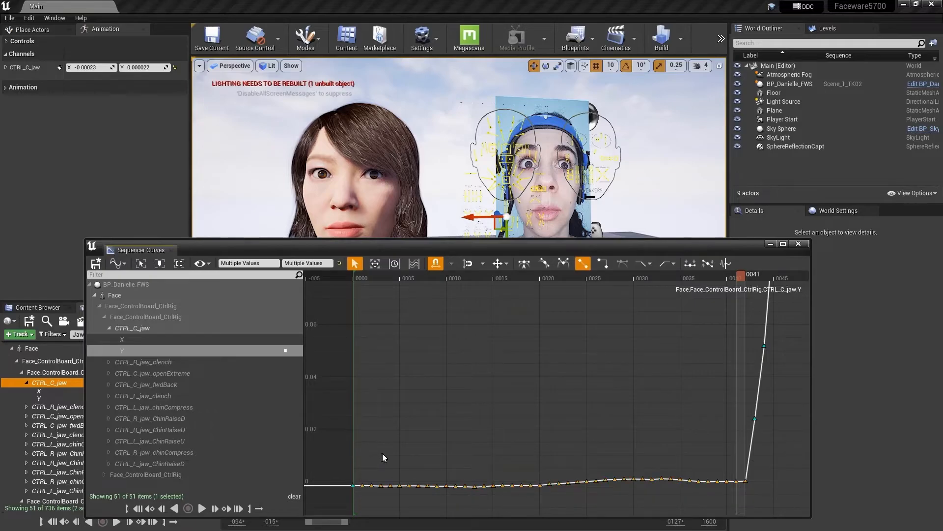
key(Delete)
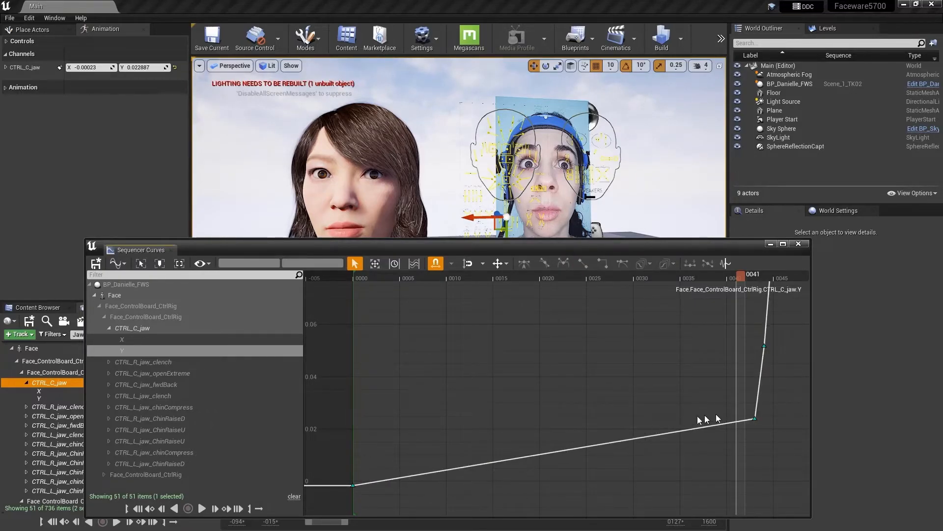
Set the interpolation of the jaw Y key at frame 0 to User.
click(353, 485)
right_click(352, 485)
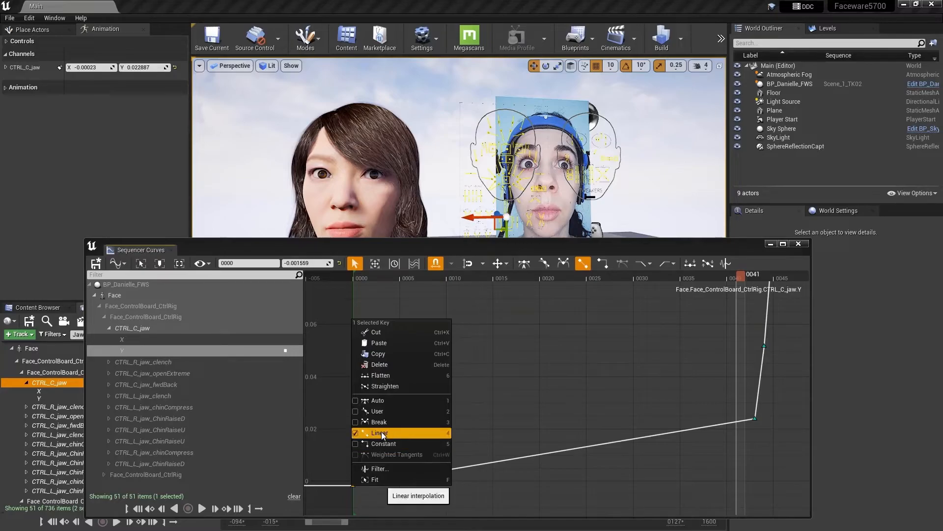
click(356, 412)
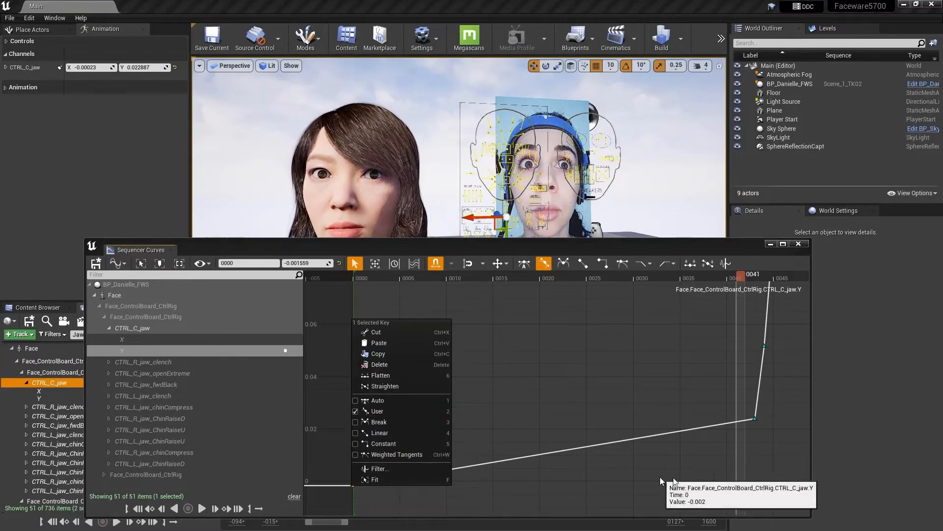
Set the interpolation of the jaw Y key at frame 43 to User.
click(755, 419)
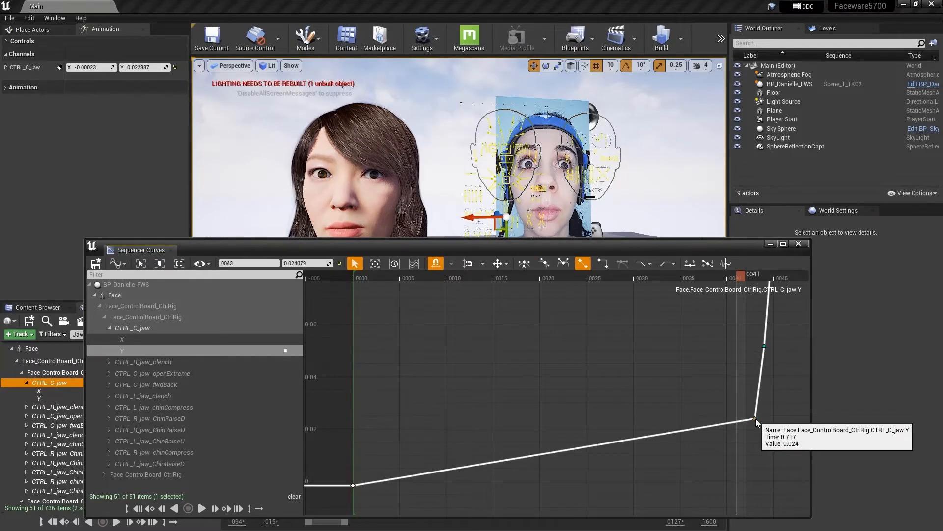
right_click(755, 419)
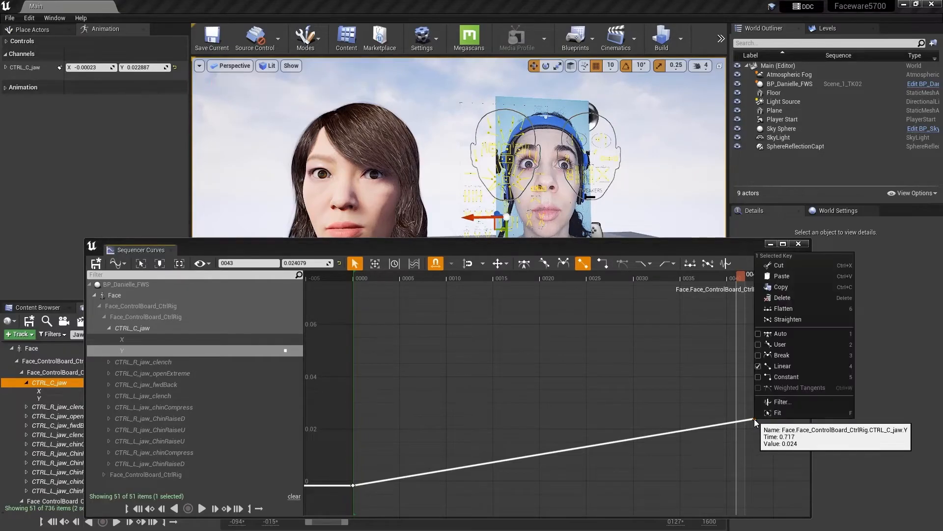
click(758, 345)
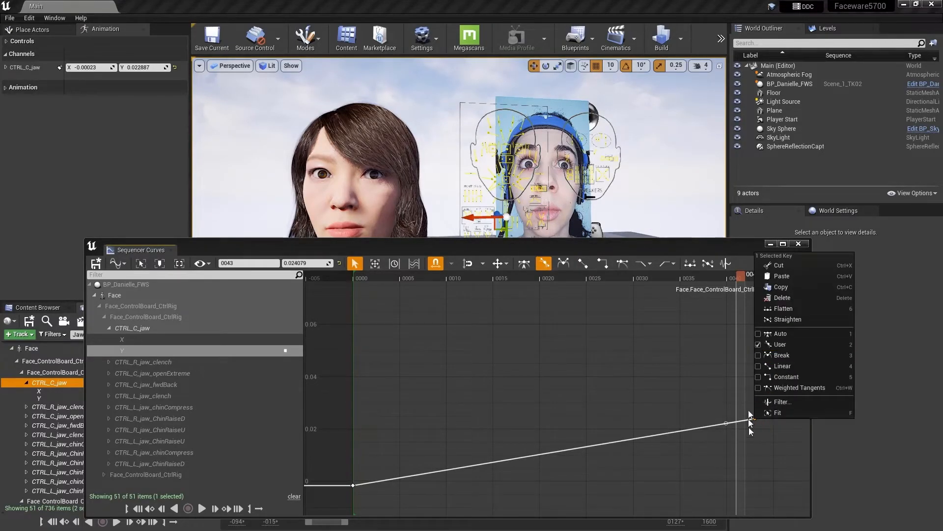
click(764, 460)
Reshape the jaw Y tangents so the curve leaves frame 0 flat and rises smoothly into the frame 43 key.
click(754, 419)
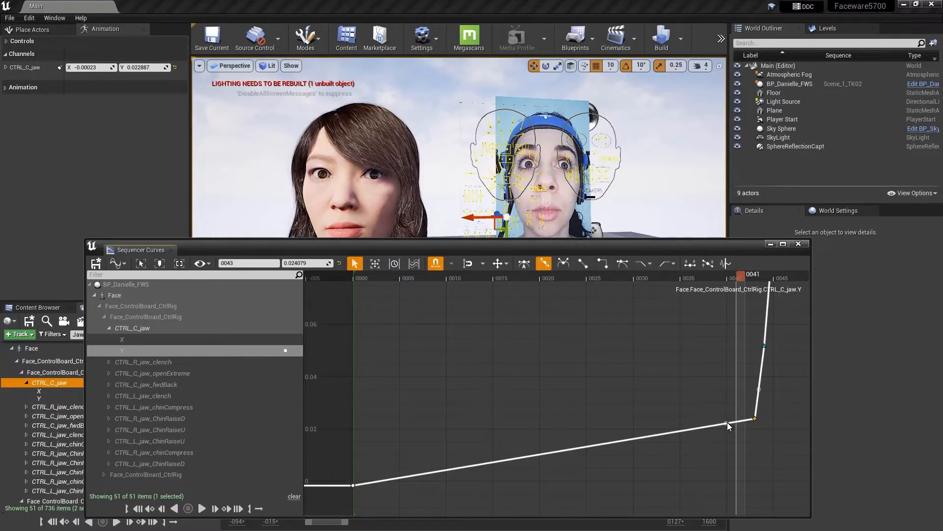
drag(725, 422, 732, 436)
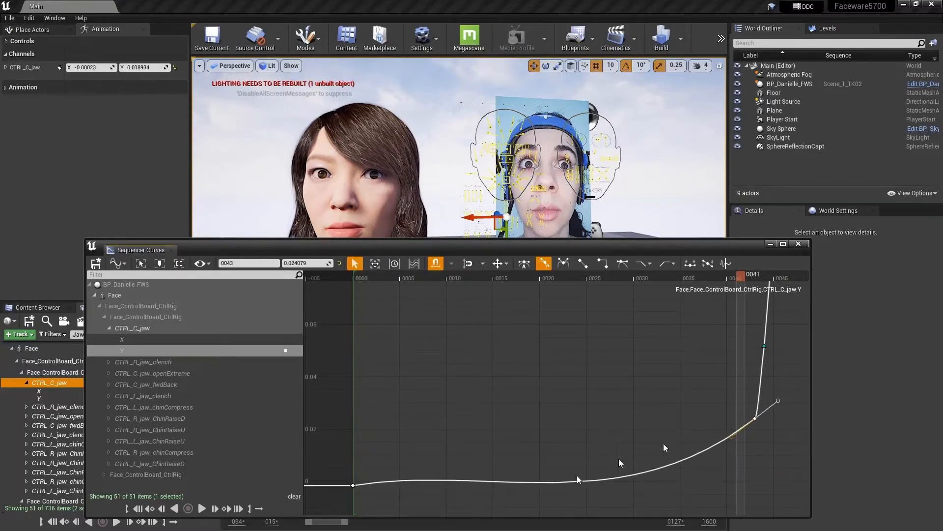
click(353, 485)
drag(382, 481, 387, 484)
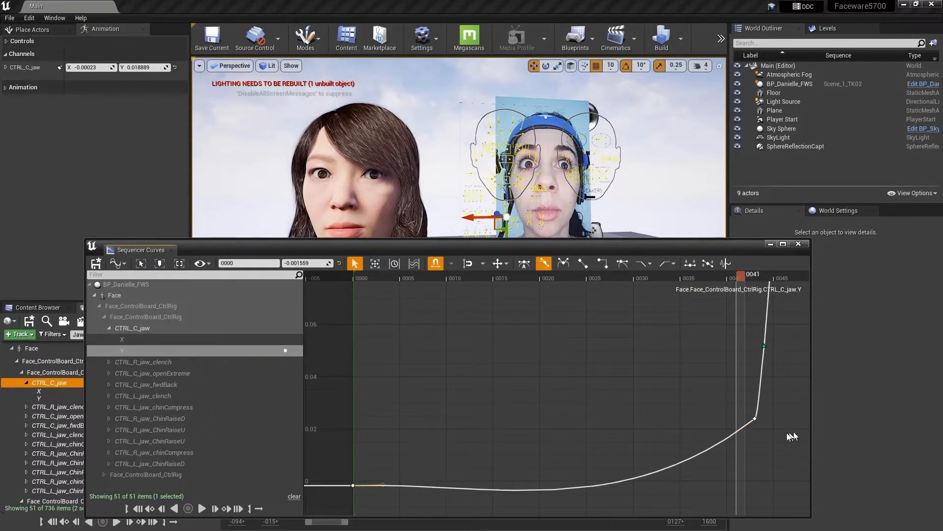
Move the frame 43 jaw Y key to frame 42, place the playhead there and close the curve editor.
click(754, 418)
drag(755, 419, 749, 420)
drag(740, 276, 751, 259)
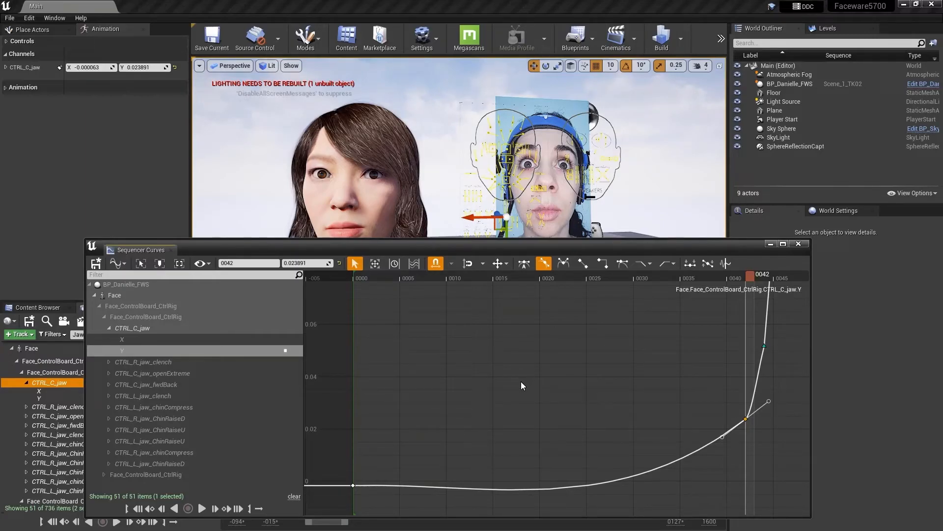
click(798, 244)
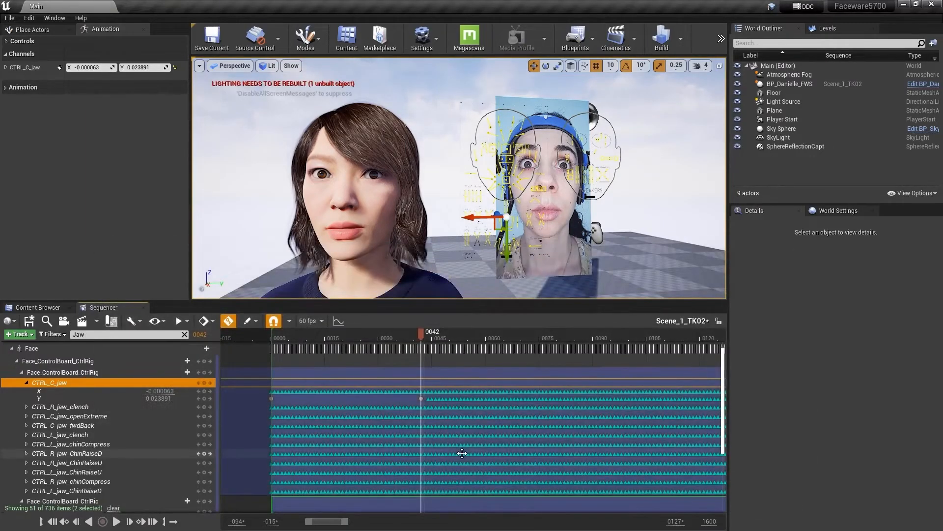
Start baking an animation sequence from the Face track, with MetaHumans/Danielle/Animations as the destination folder.
scroll(70, 420, up, 1)
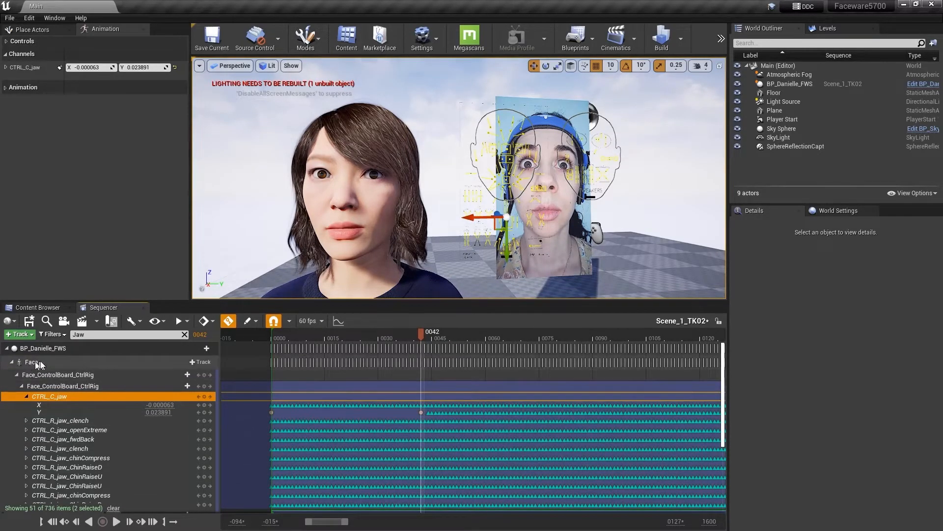
right_click(57, 362)
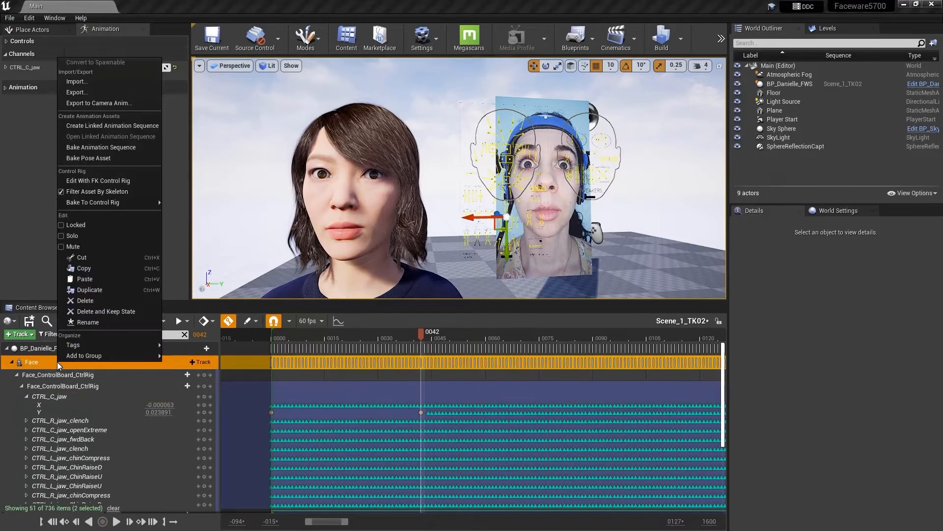
click(92, 151)
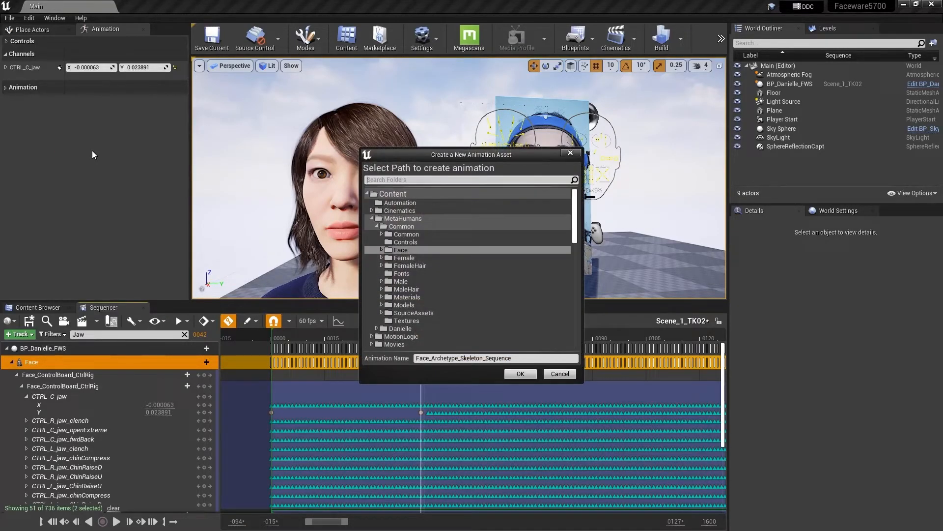
click(394, 220)
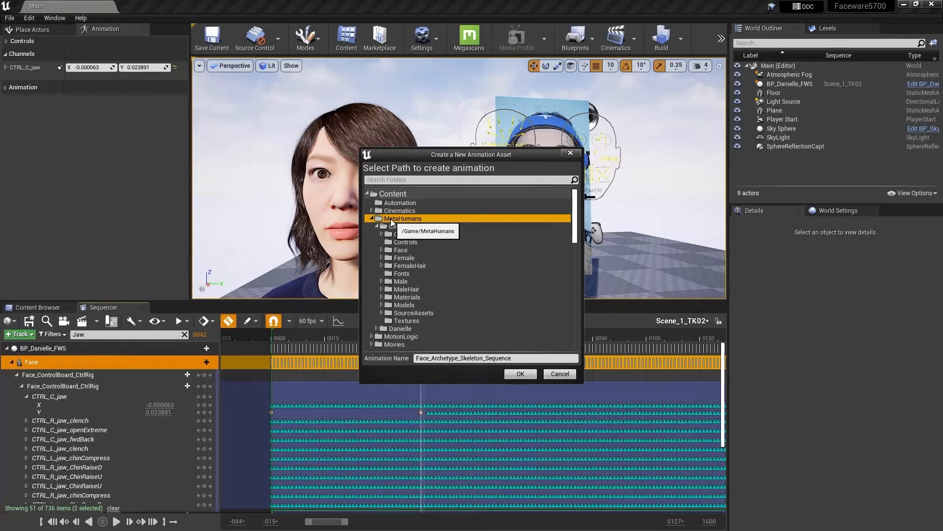
click(376, 328)
click(397, 345)
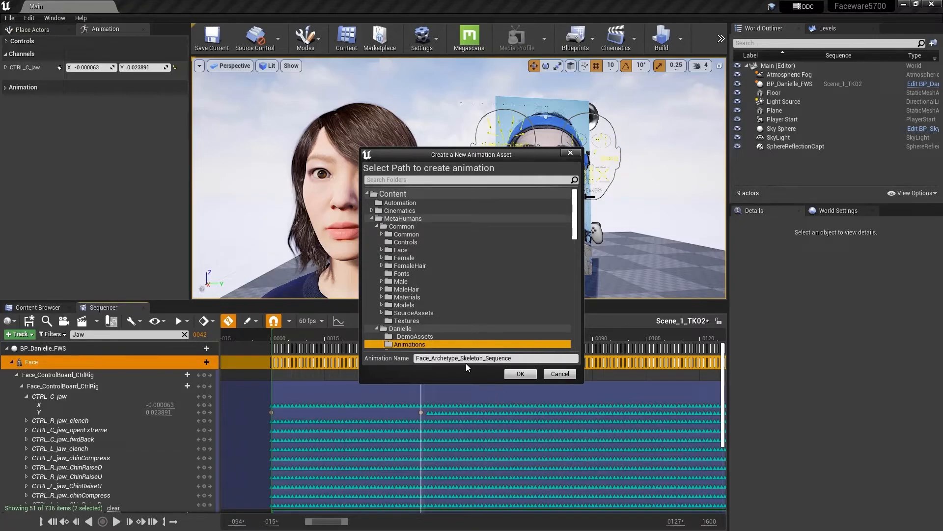
Name the baked animation HPD_Edit_v02 and export it with the default sequence options.
drag(520, 359, 412, 358)
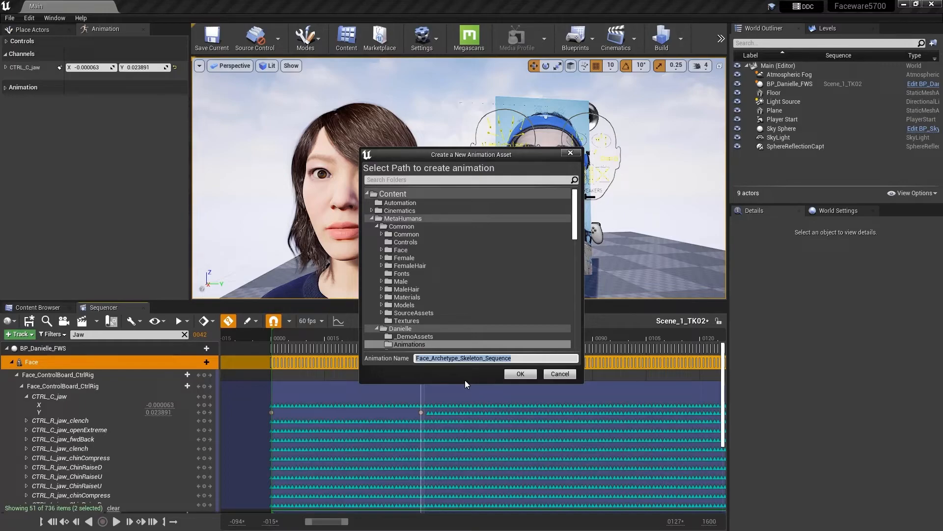
text(HPD)
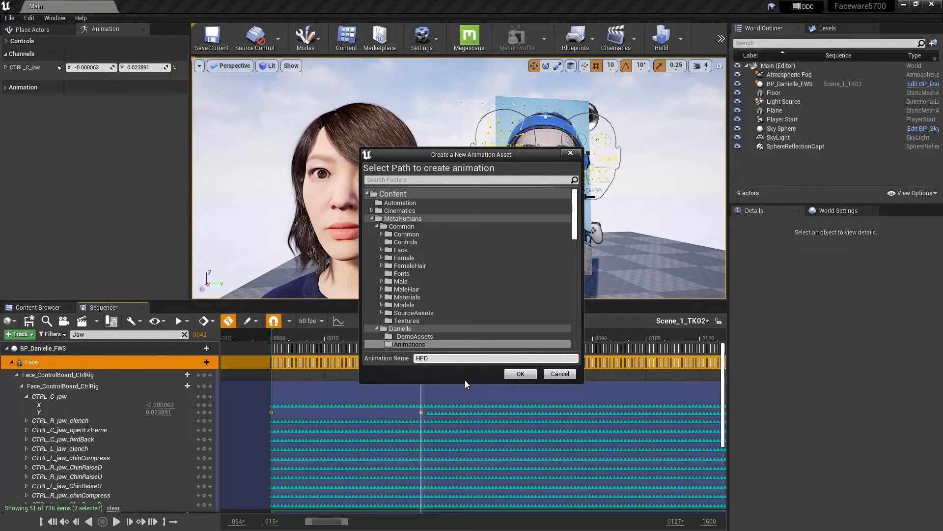
text(_Edit_v02)
click(513, 372)
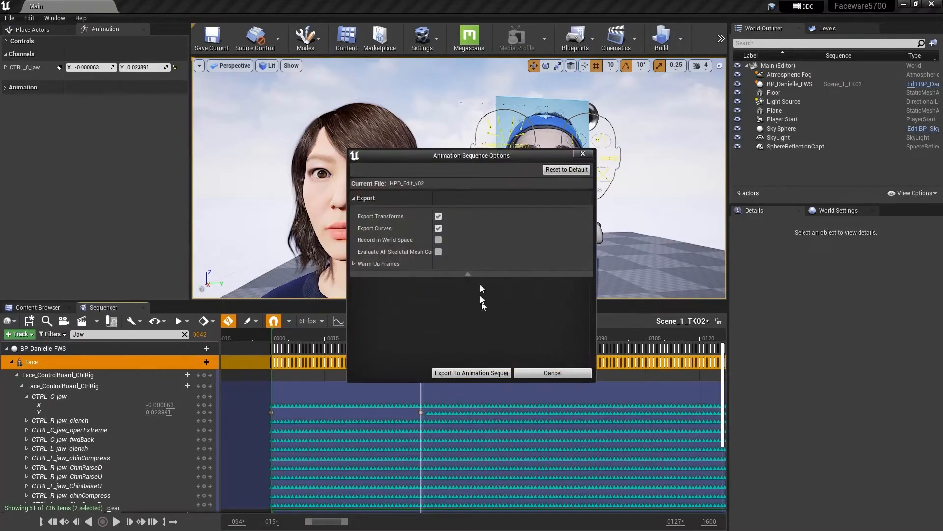
click(463, 373)
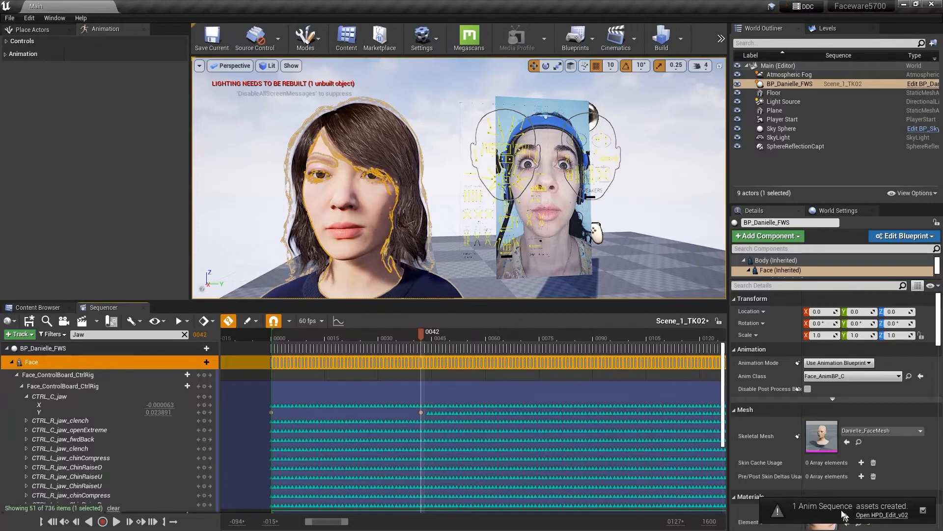
Save the new HPD_Edit_v02 animation sequence in the Animations folder.
click(47, 309)
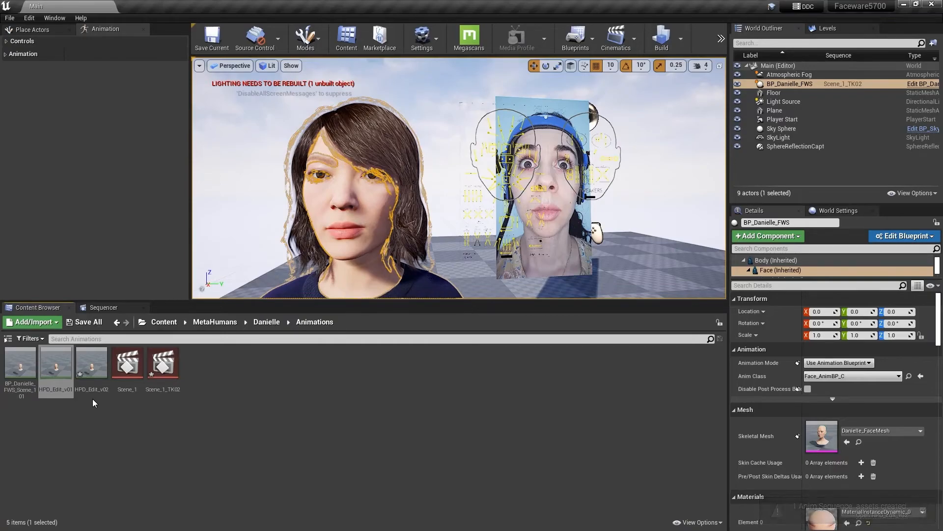
click(91, 366)
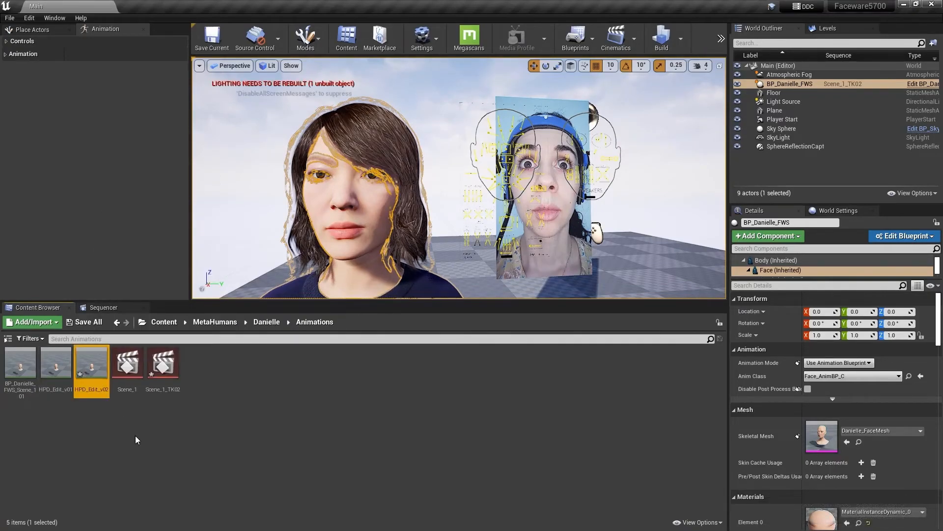
key(ctrl+s)
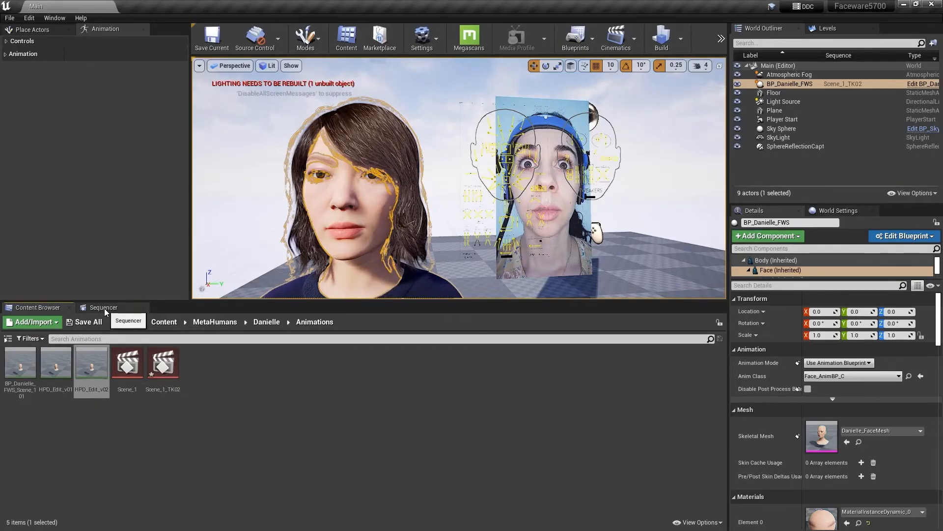
mouse_move(96, 372)
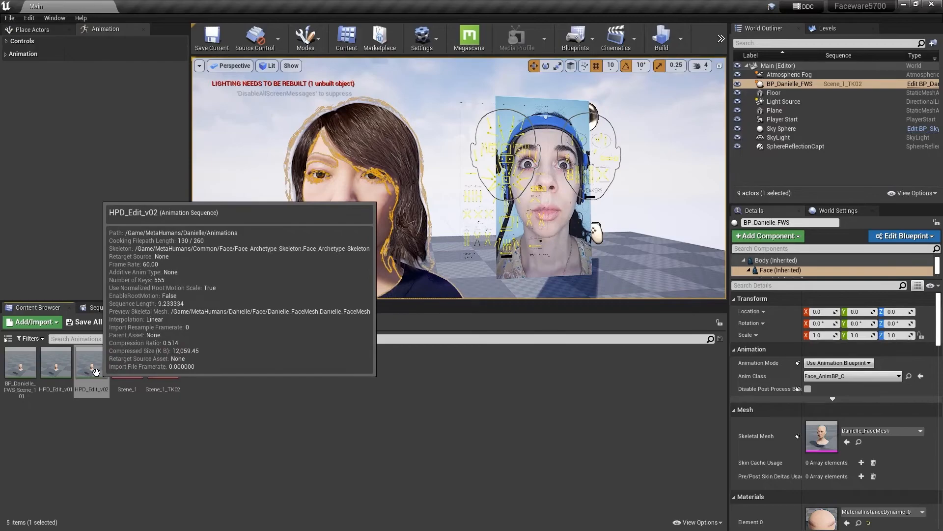
Mute the Face_ControlBoard_CtrlRig track in the Sequencer and clear the Jaw track filter.
click(101, 307)
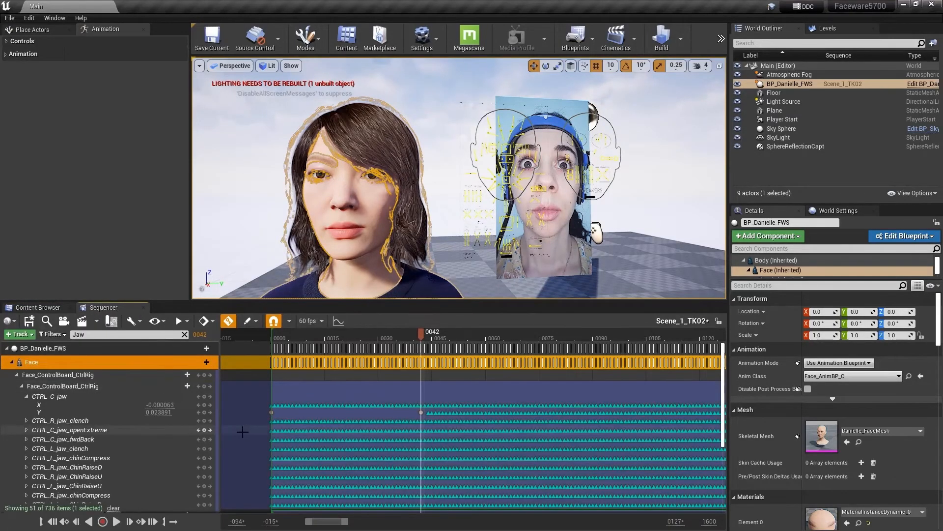
right_click(87, 376)
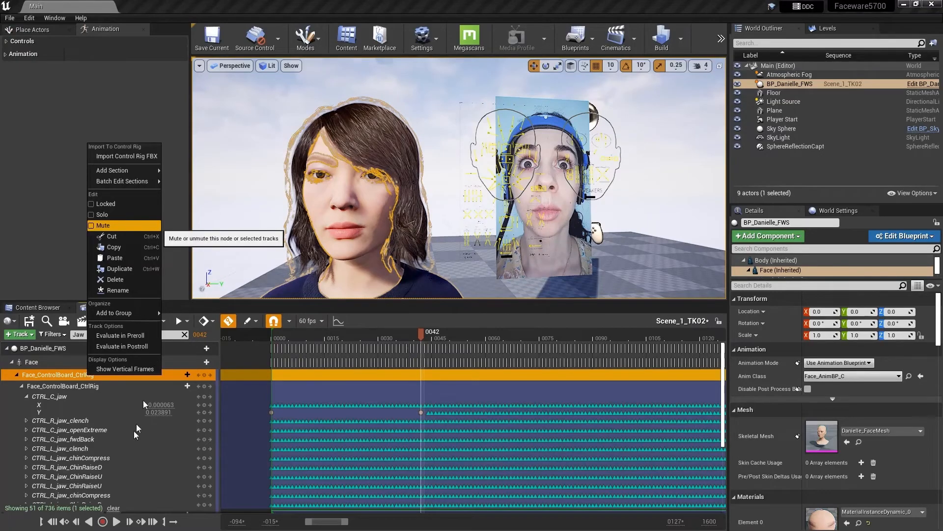
click(119, 424)
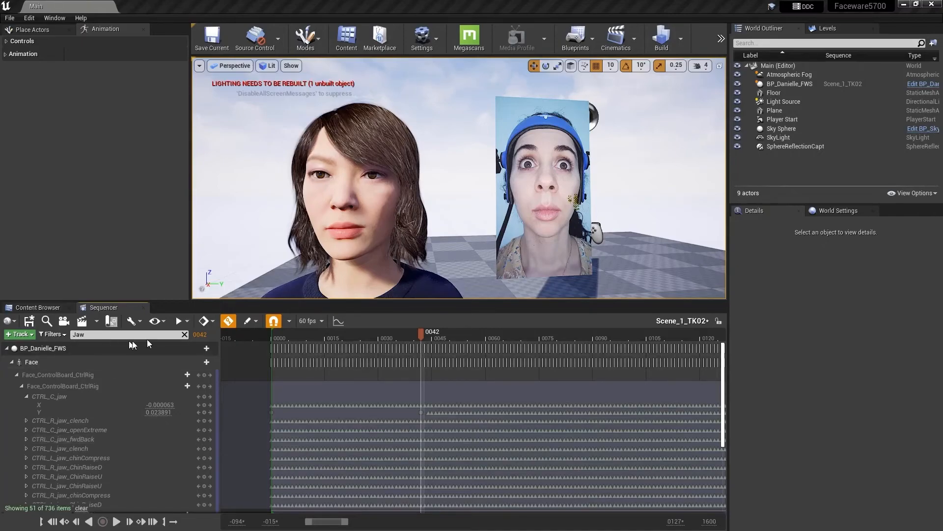
click(184, 334)
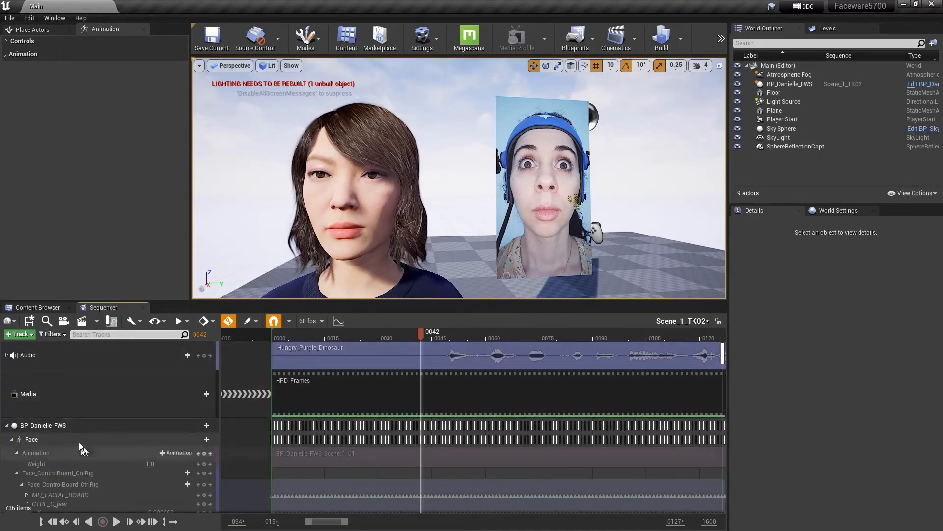
Add the HPD_Edit_v02 animation to the Face animation track at frame 0 and play back the sequence.
scroll(90, 451, down, 3)
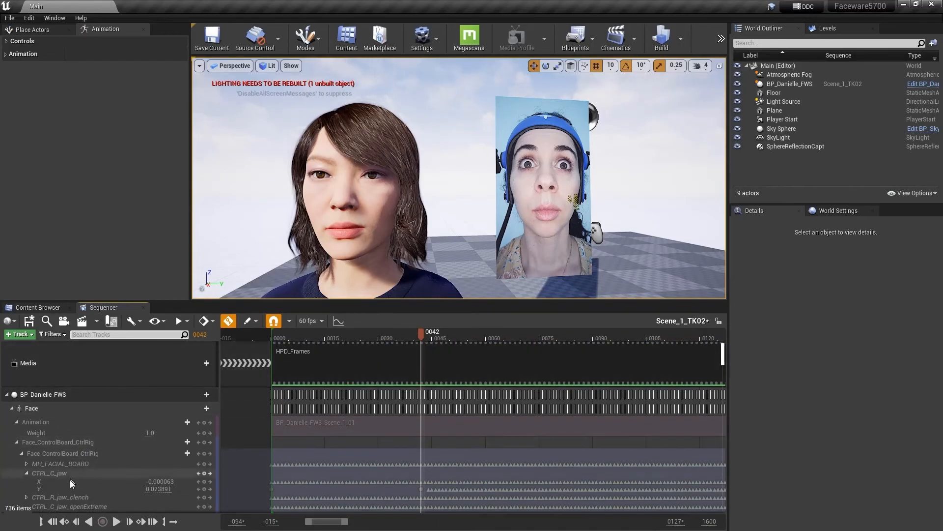
click(52, 521)
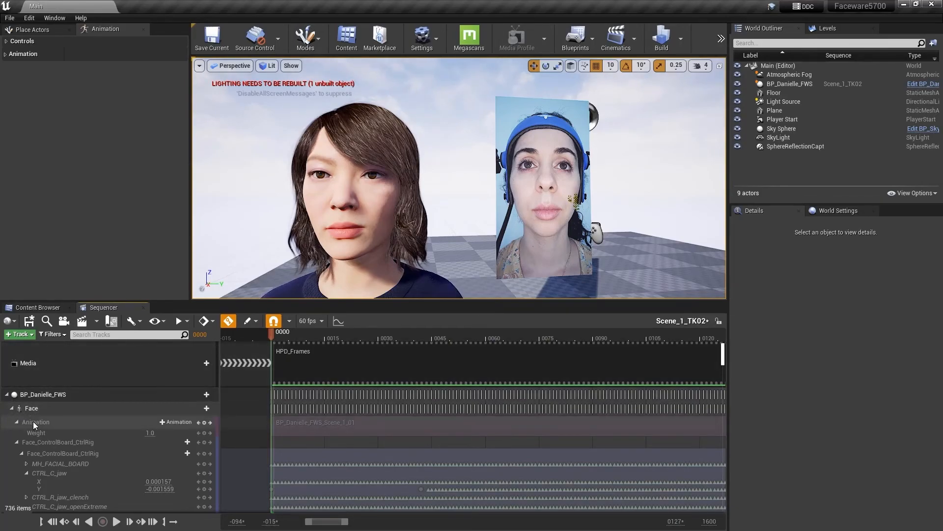
click(167, 421)
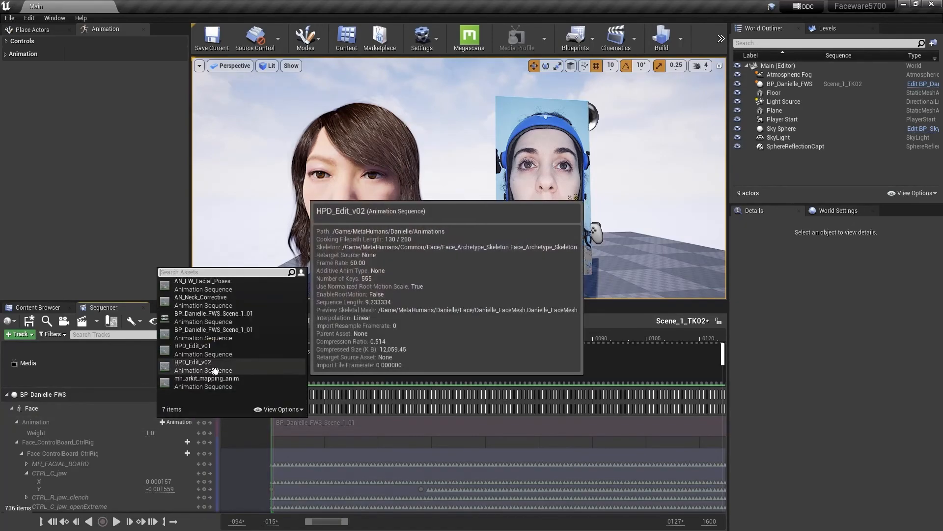
click(217, 369)
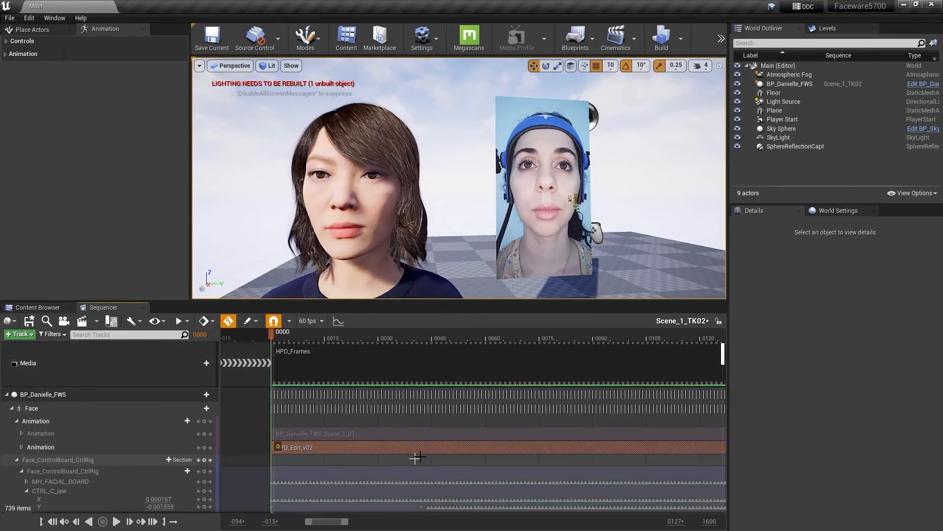
click(114, 522)
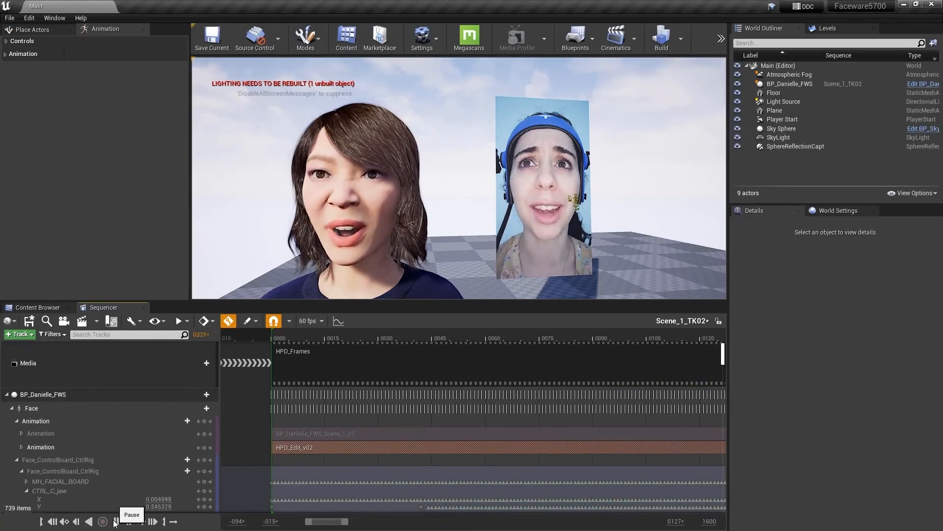
click(114, 522)
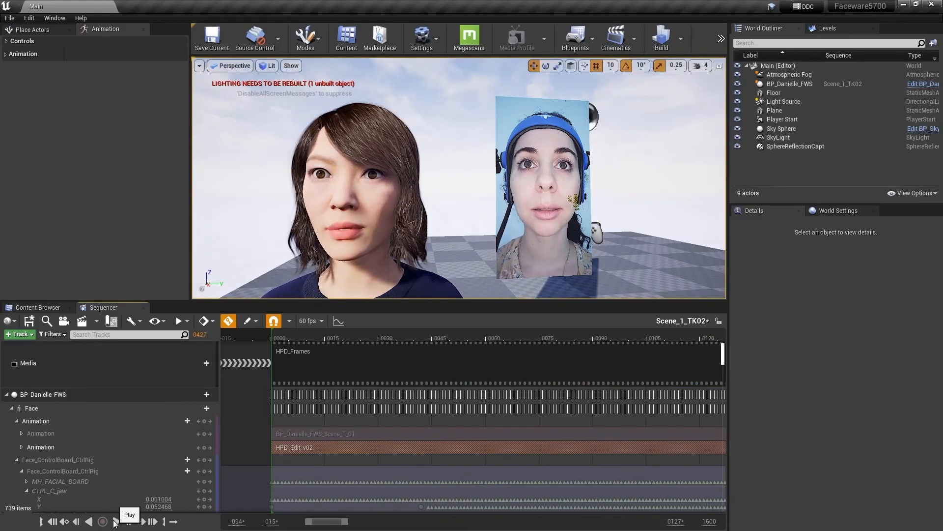